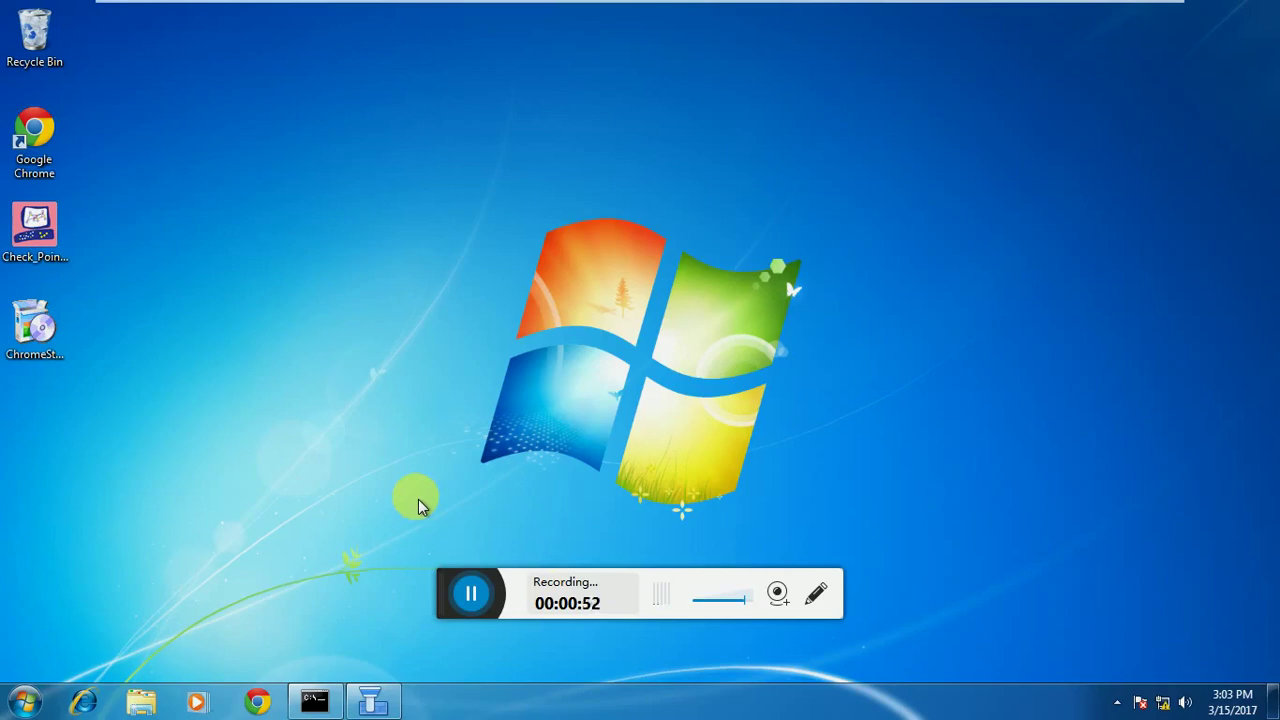
- Restore SmartDashboard and show the IPS Overview: one gateway enforcing IPS, two profiles including Default_Protection
left_click(375, 700)
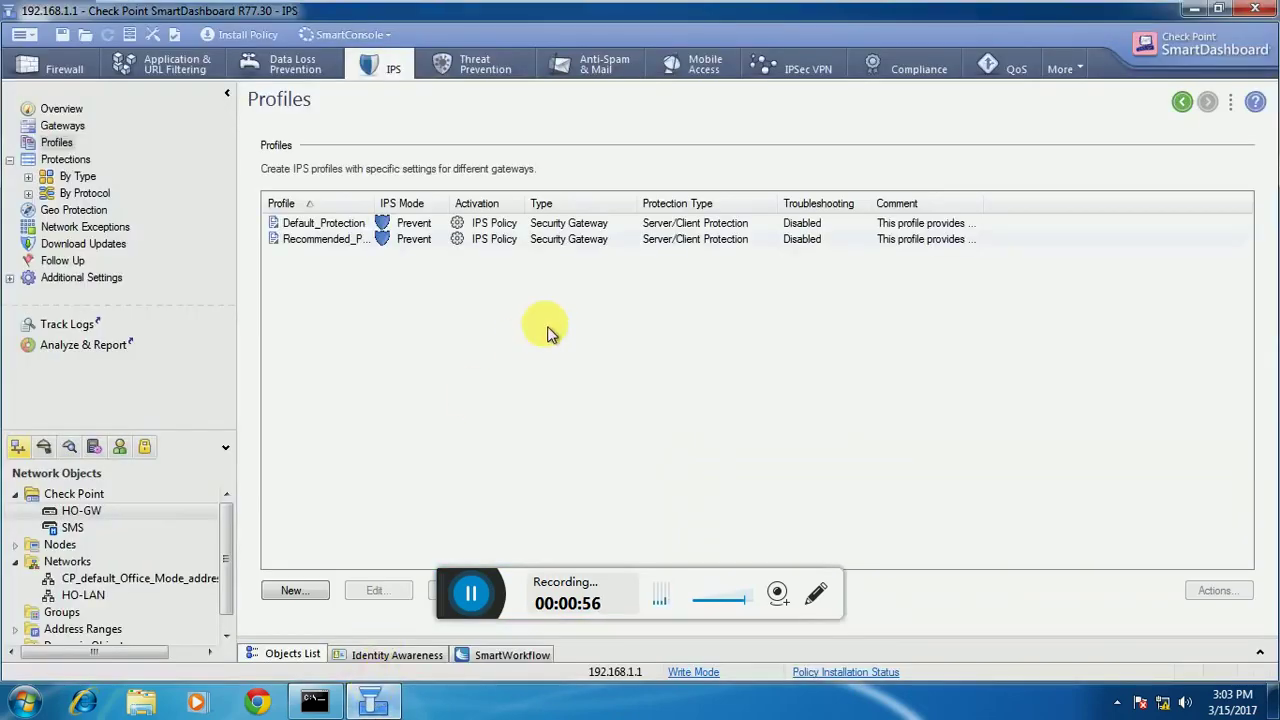
left_click(35, 68)
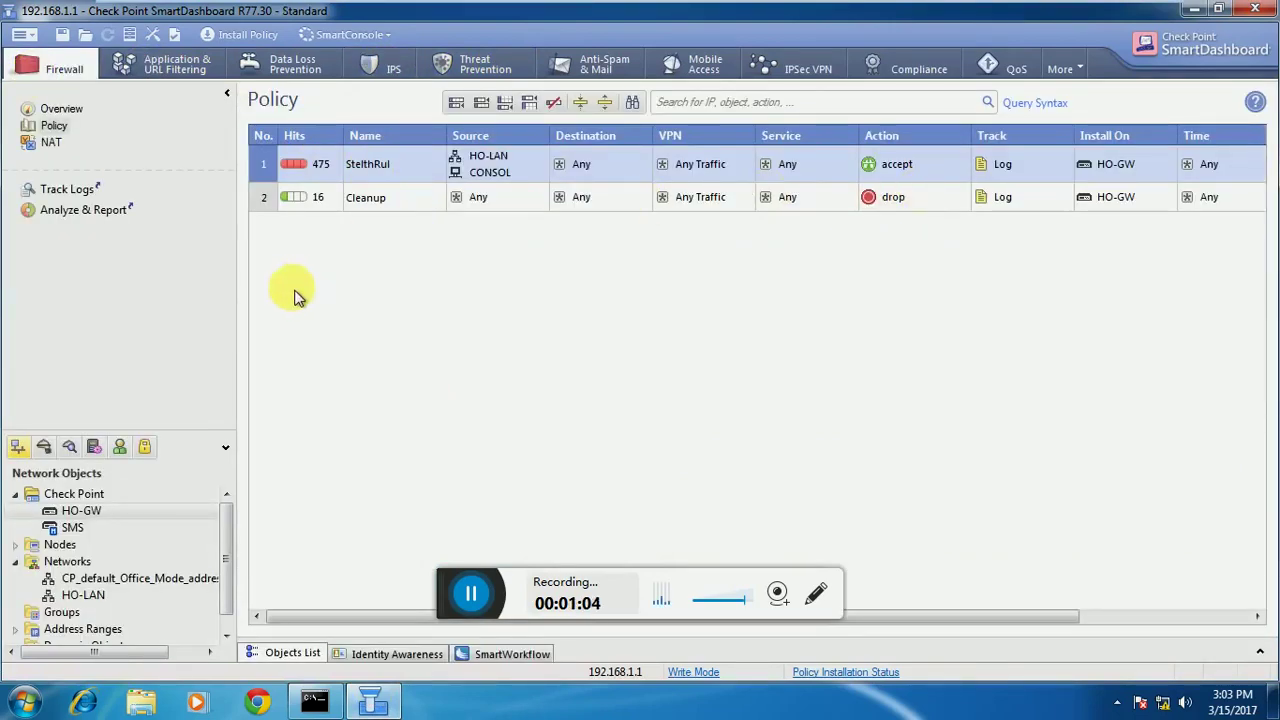
left_click(388, 80)
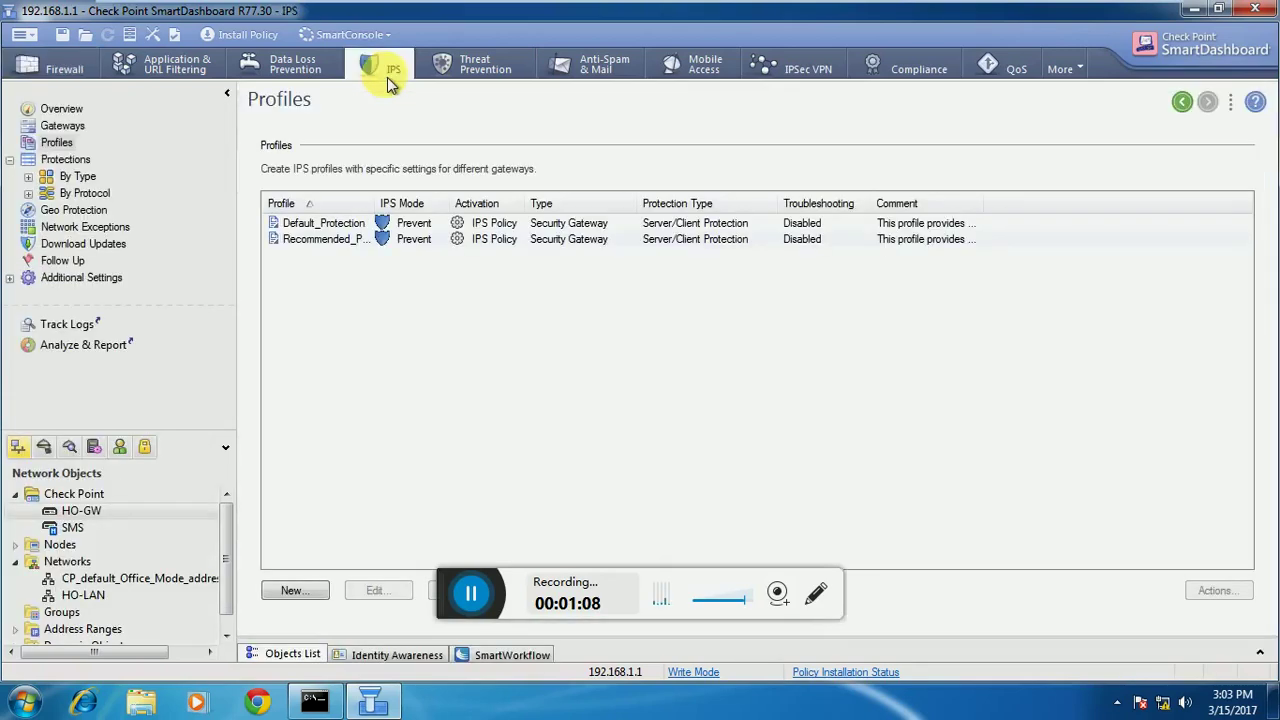
left_click(61, 129)
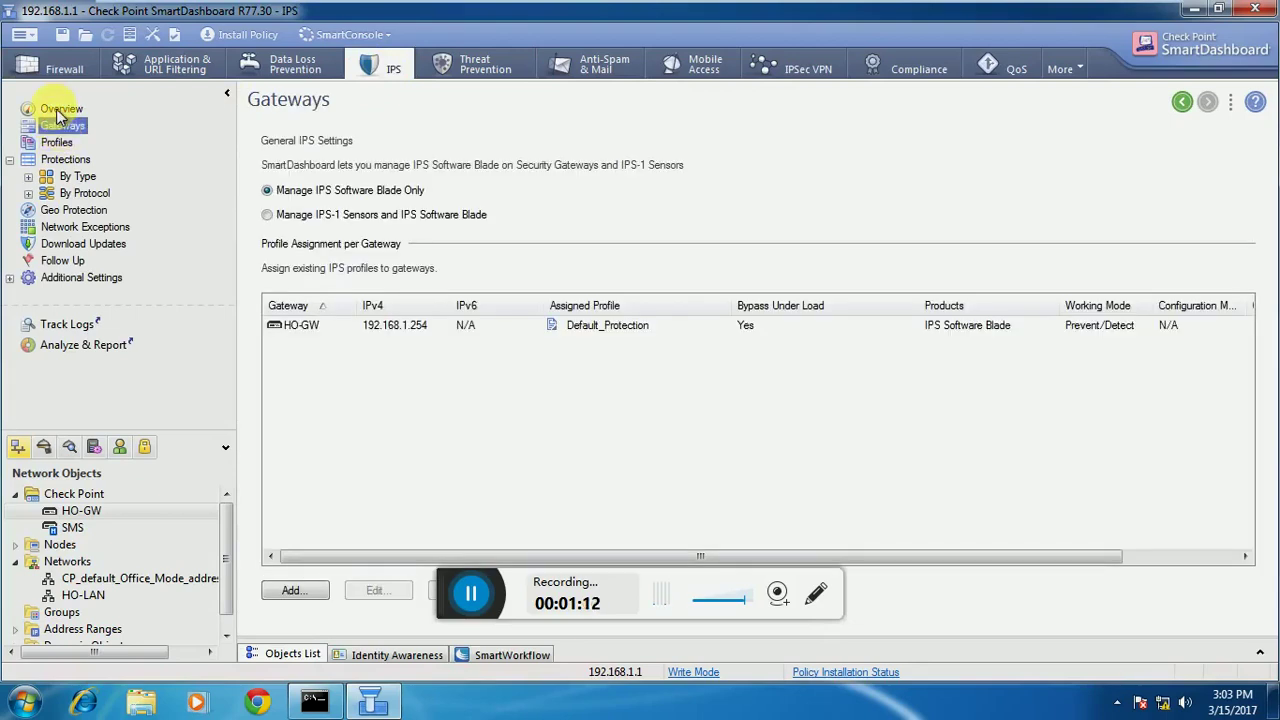
left_click(56, 110)
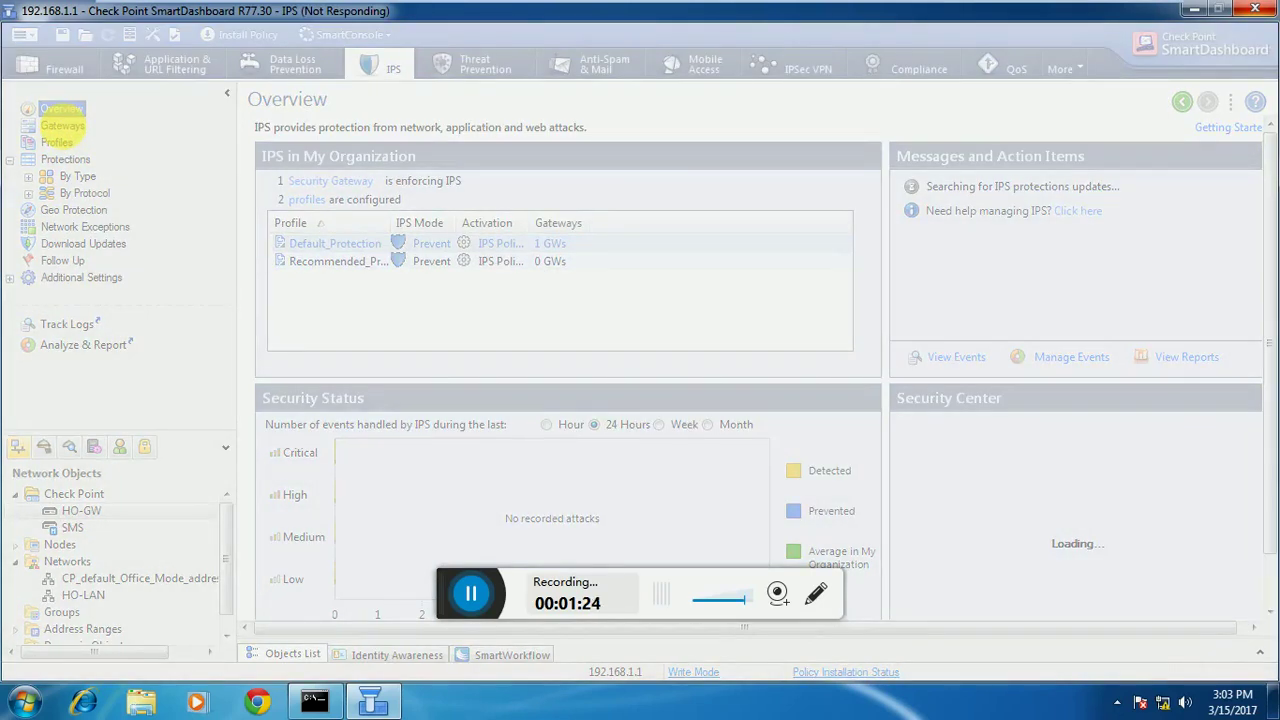
left_click(460, 590)
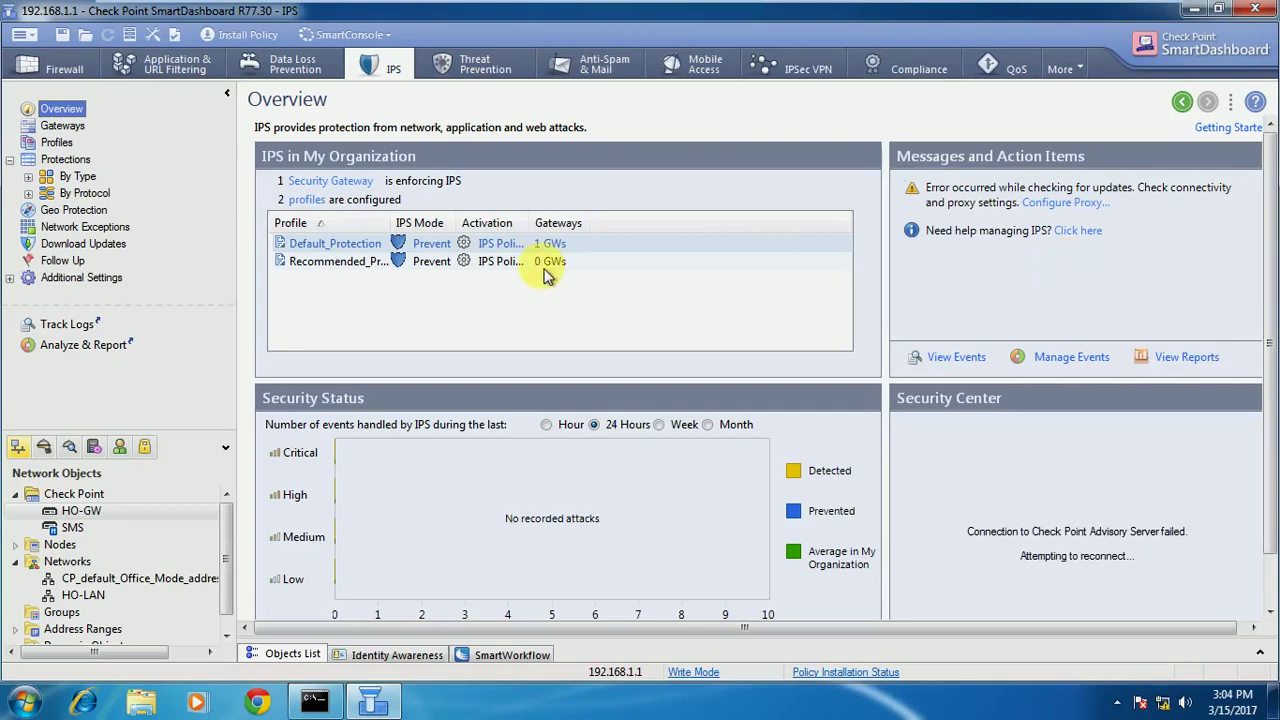
- Show the IPS Gateways page and select HO-GW, which uses Default_Protection
left_click(64, 132)
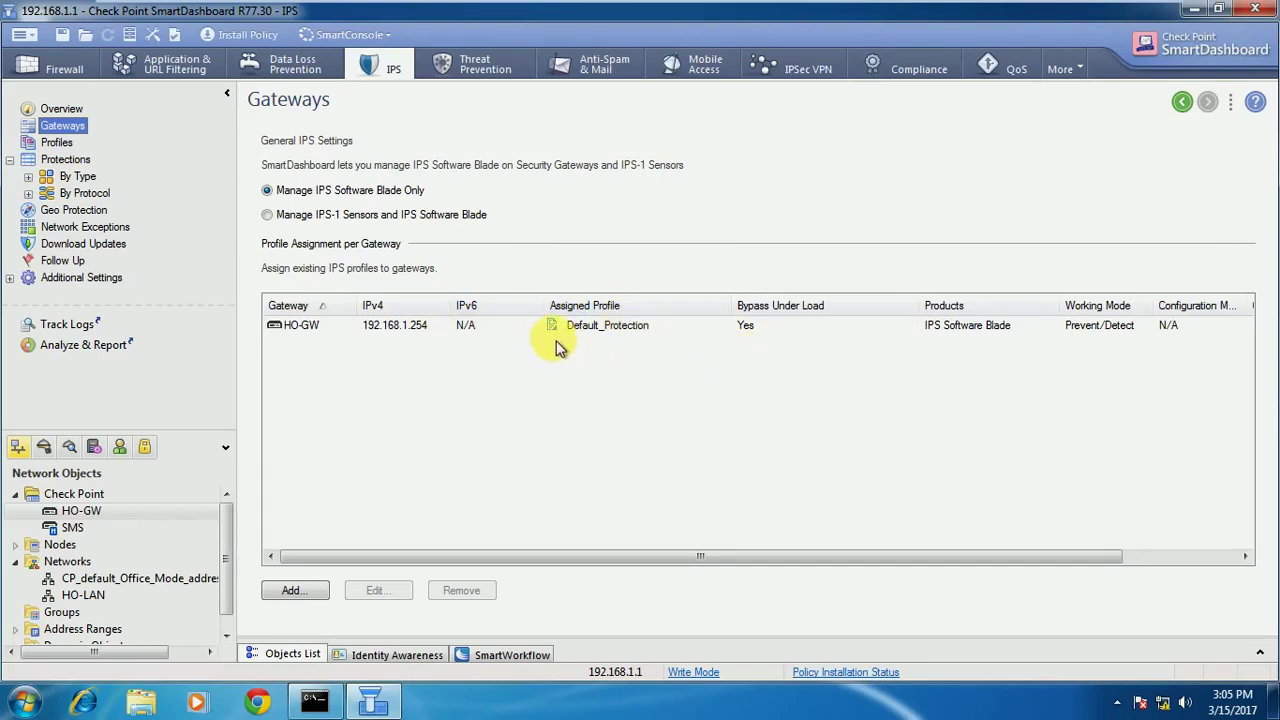
left_click(603, 332)
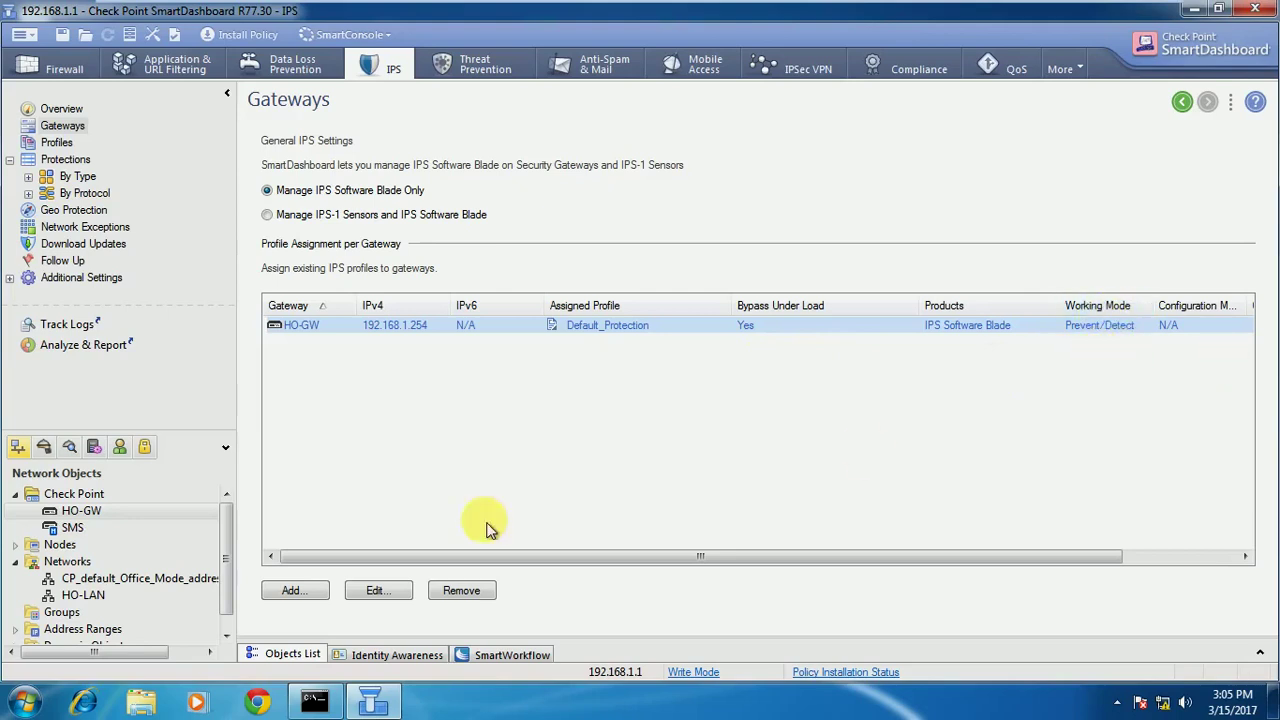
- List the IPS profiles and select Recommended_Protection
left_click(58, 145)
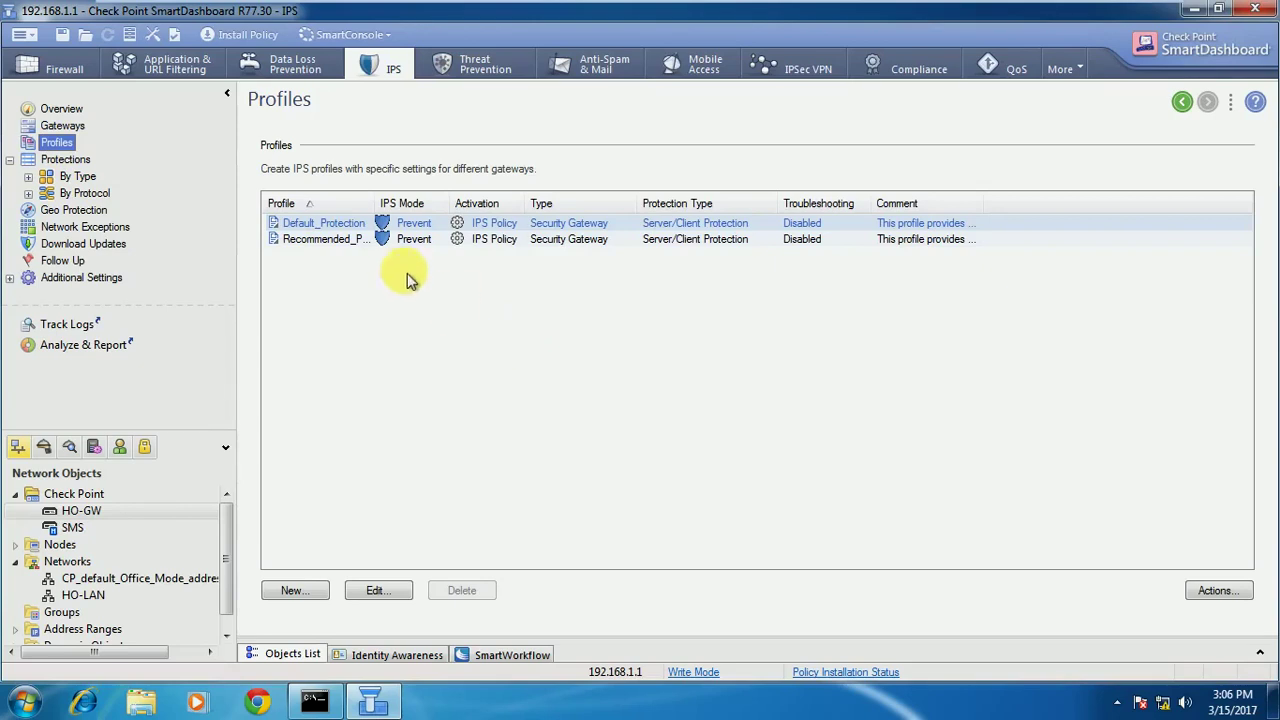
left_click(339, 242)
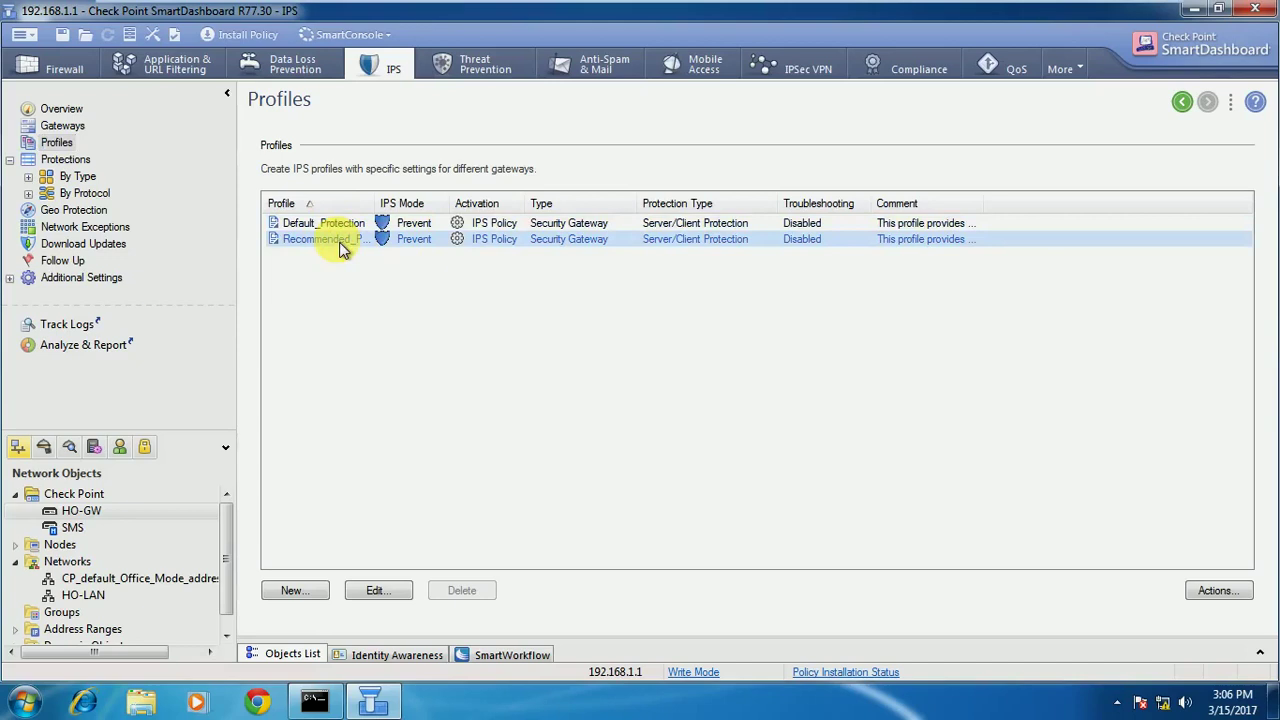
- Clone Recommended_Protection to create Copy_of_Recommended_Protection
right_click(340, 249)
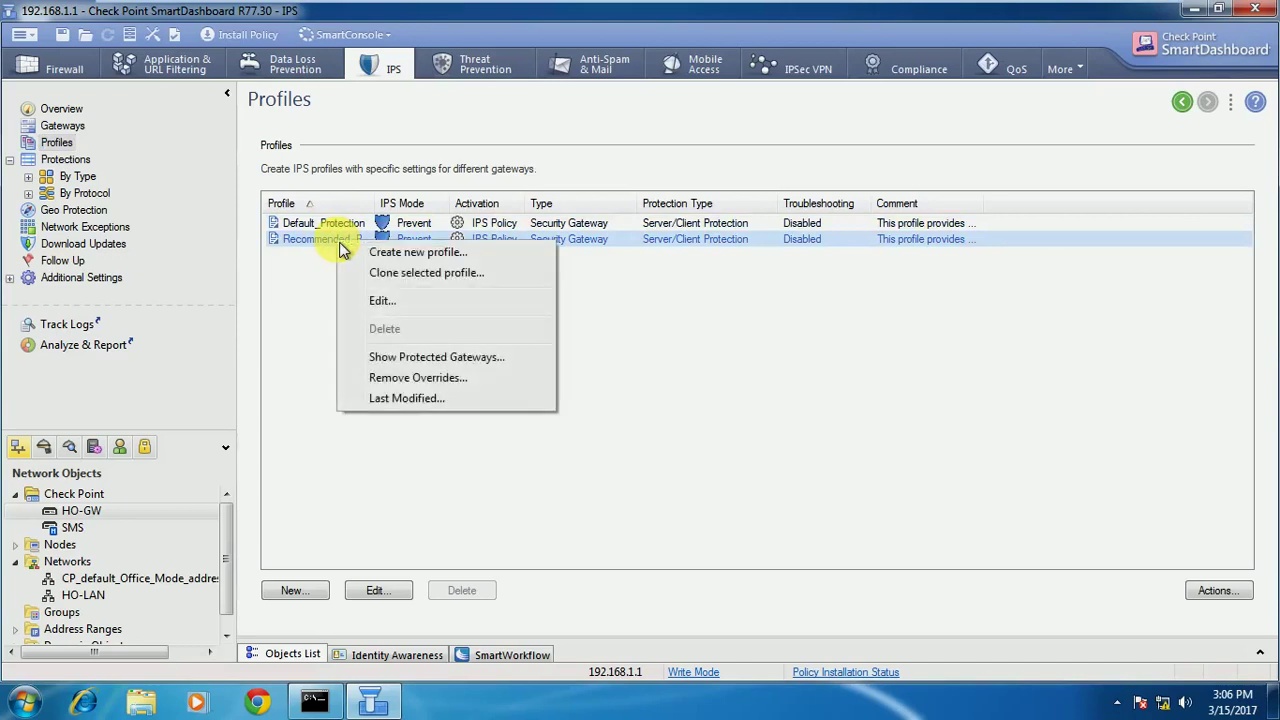
left_click(410, 274)
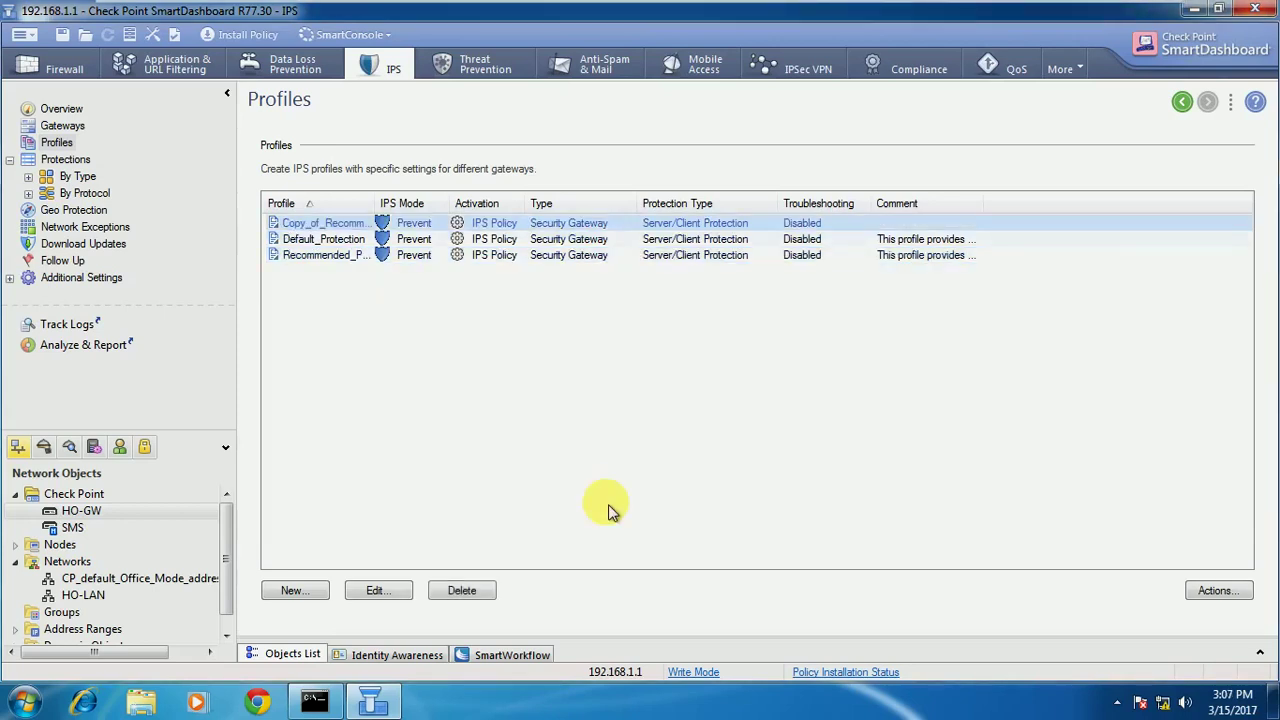
left_click(1195, 10)
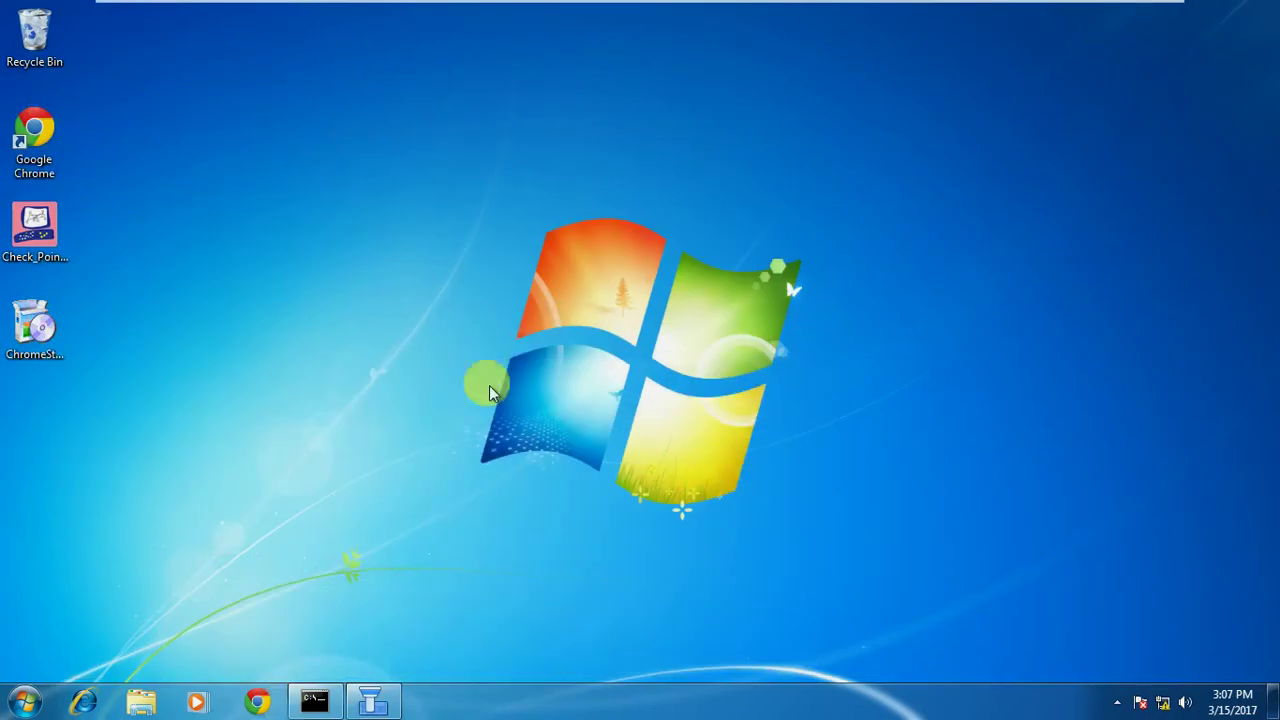
left_click(615, 40)
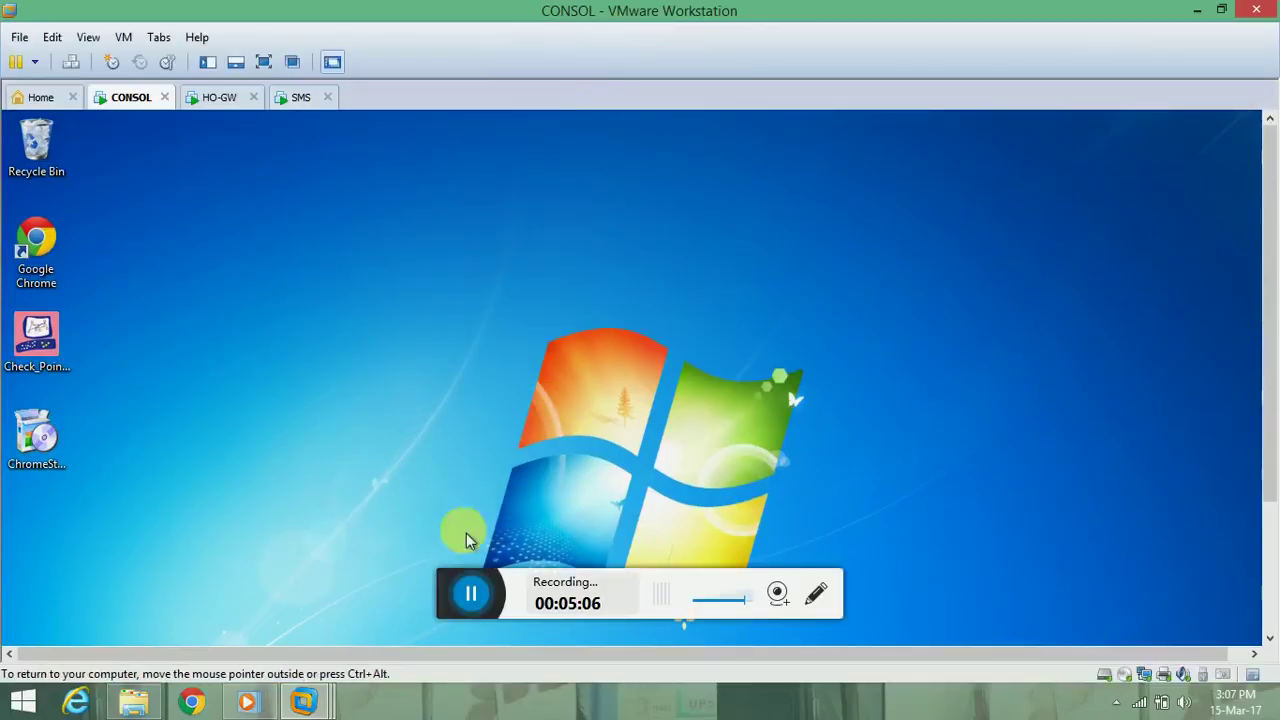
mouse_move(303, 702)
left_click(310, 630)
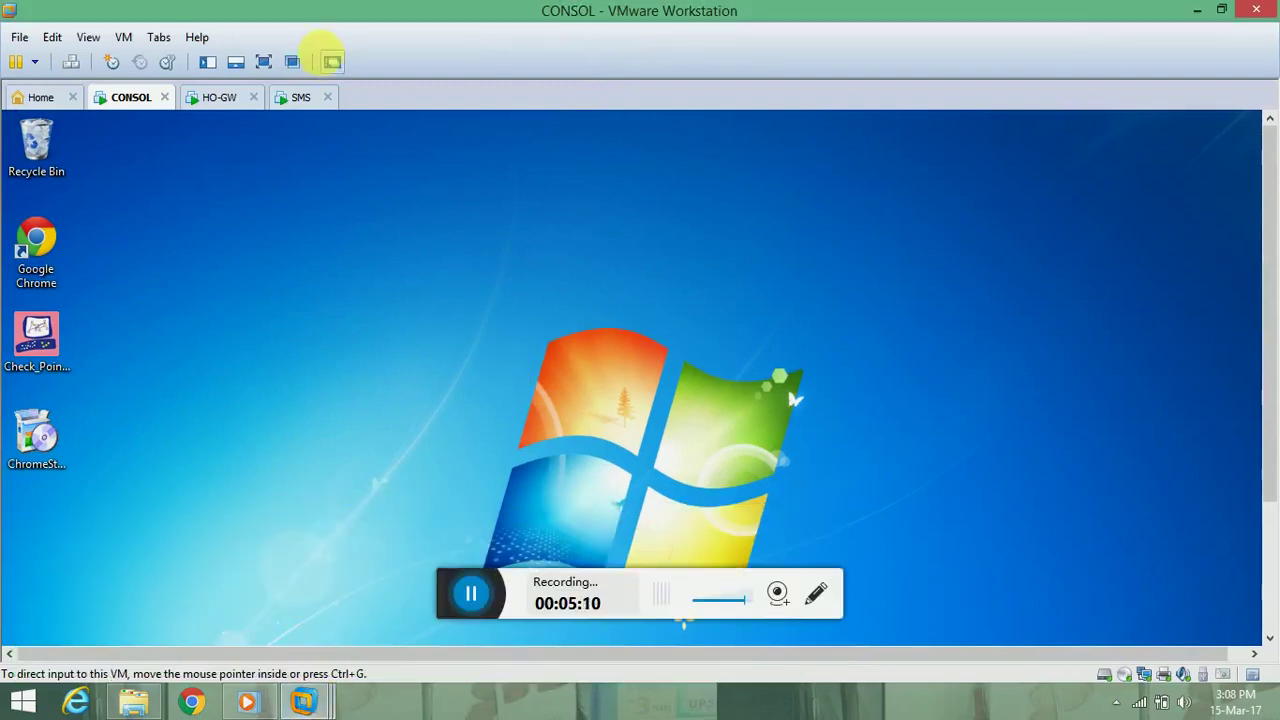
left_click(262, 60)
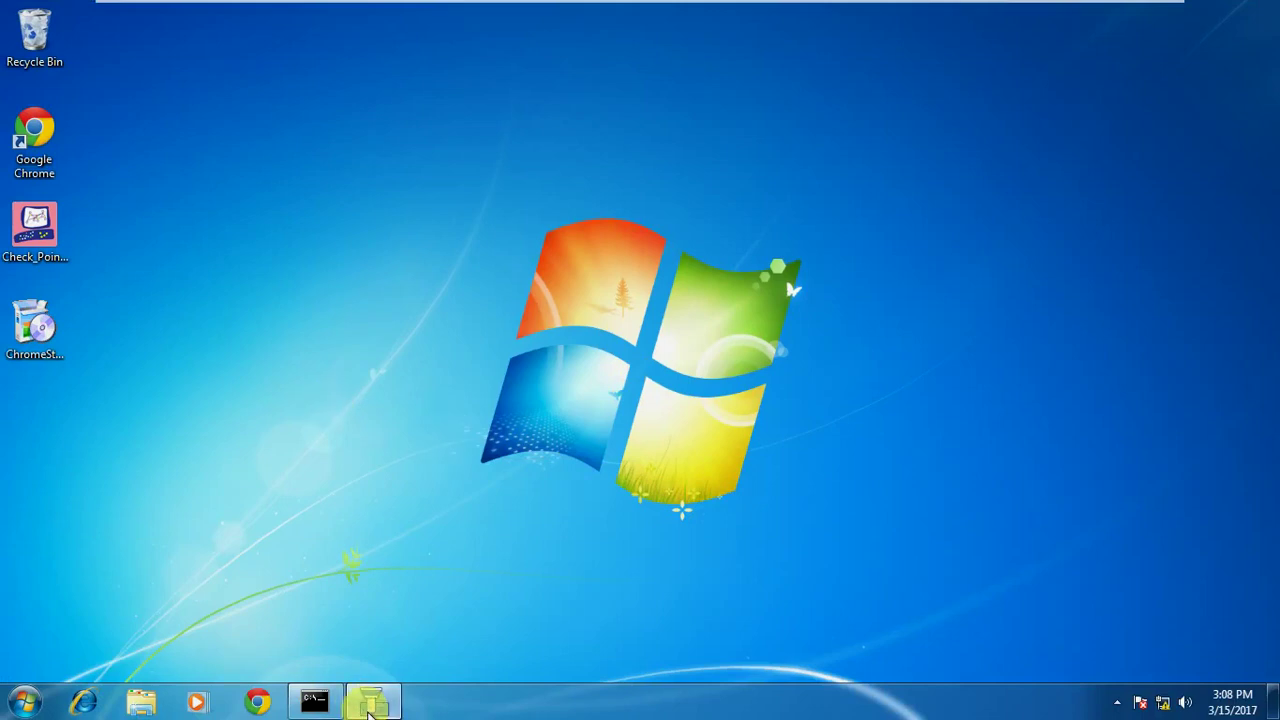
left_click(369, 712)
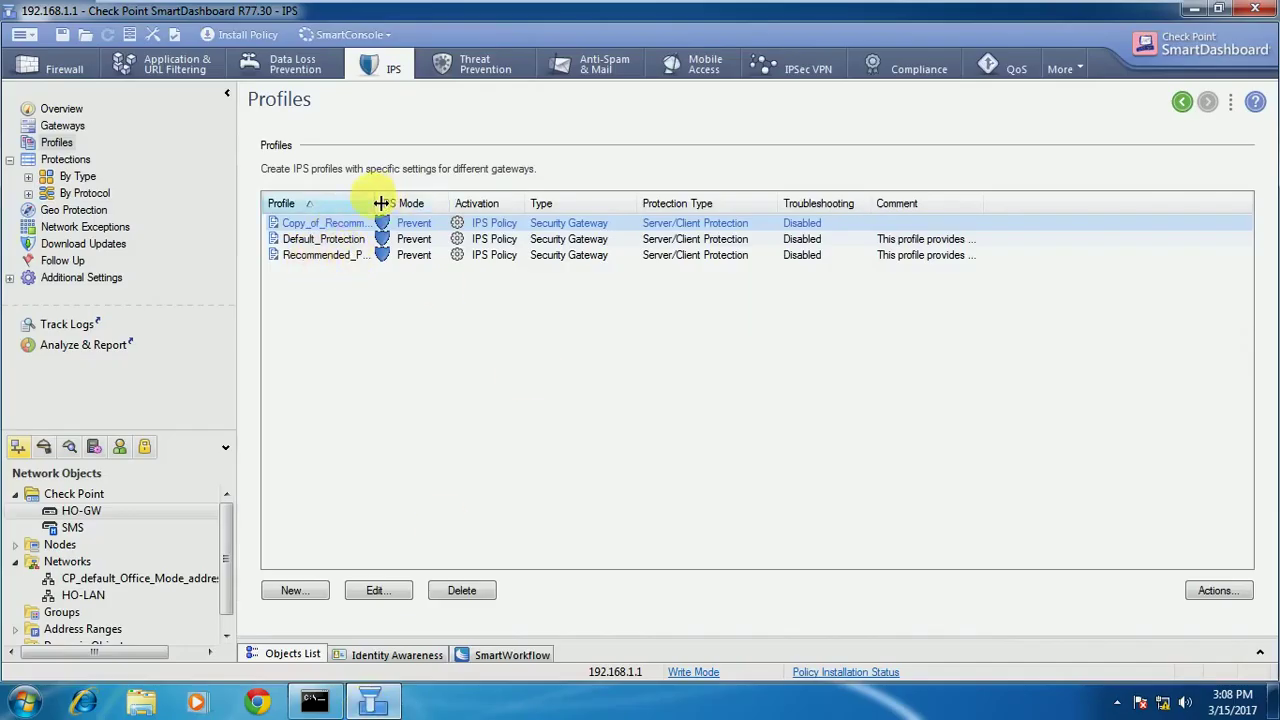
- Widen the Profile column so Copy_of_Recommended_Protection shows in full
left_click_drag(381, 203, 488, 213)
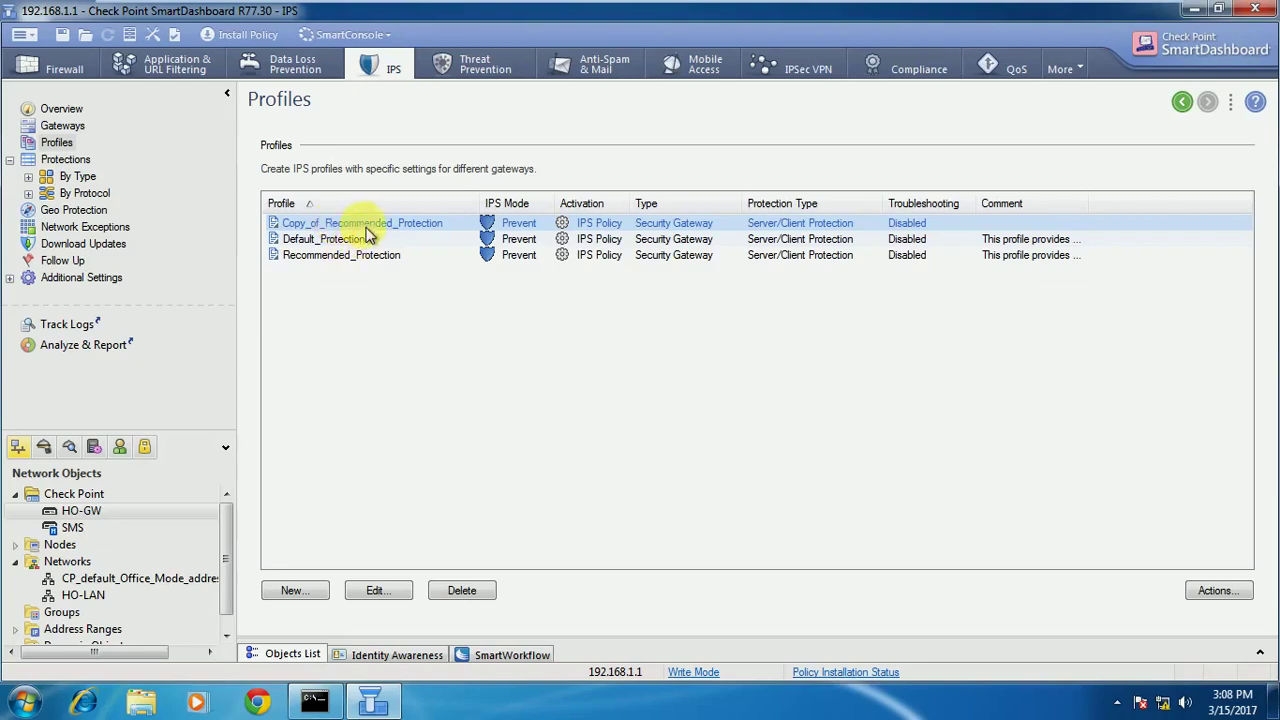
- Open Copy_of_Recommended_Protection's properties and replace its profile name with MaxPing
double_click(362, 226)
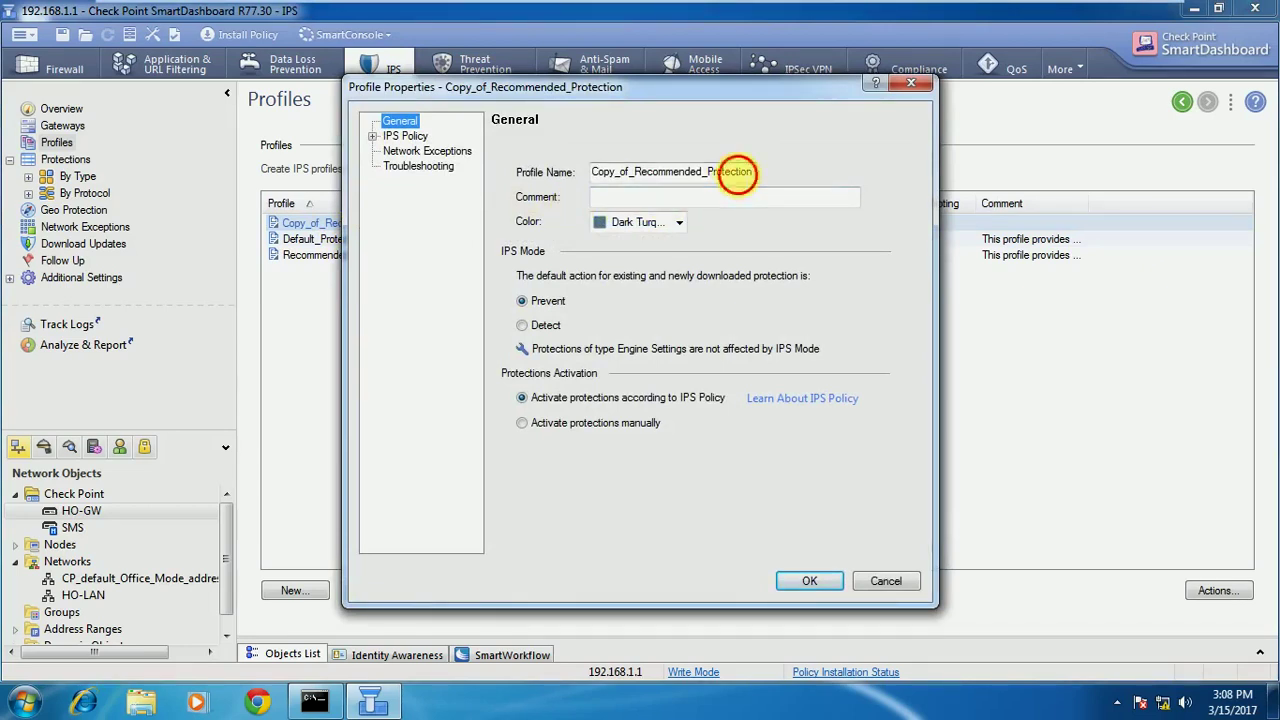
left_click_drag(742, 172, 530, 183)
key("BackSpace")
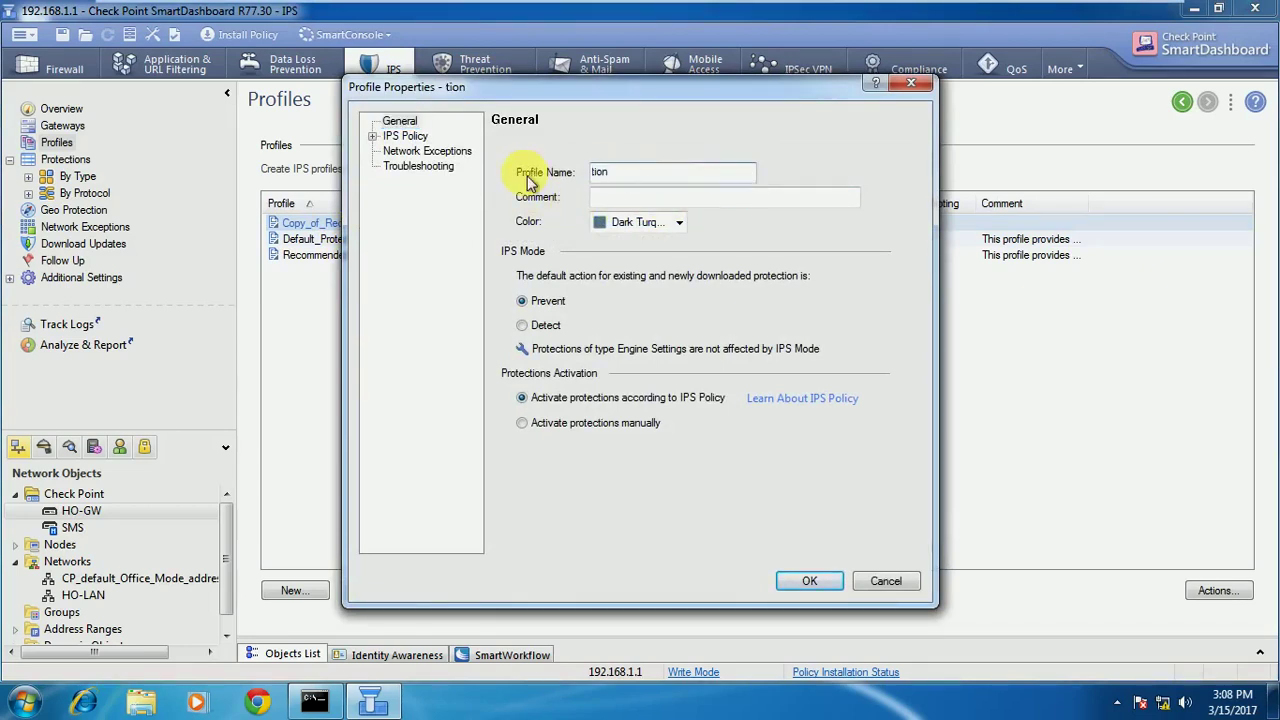
key("Right")
key("BackSpace")
key("BackSpace")
key("BackSpace")
key("BackSpace")
type("Max")
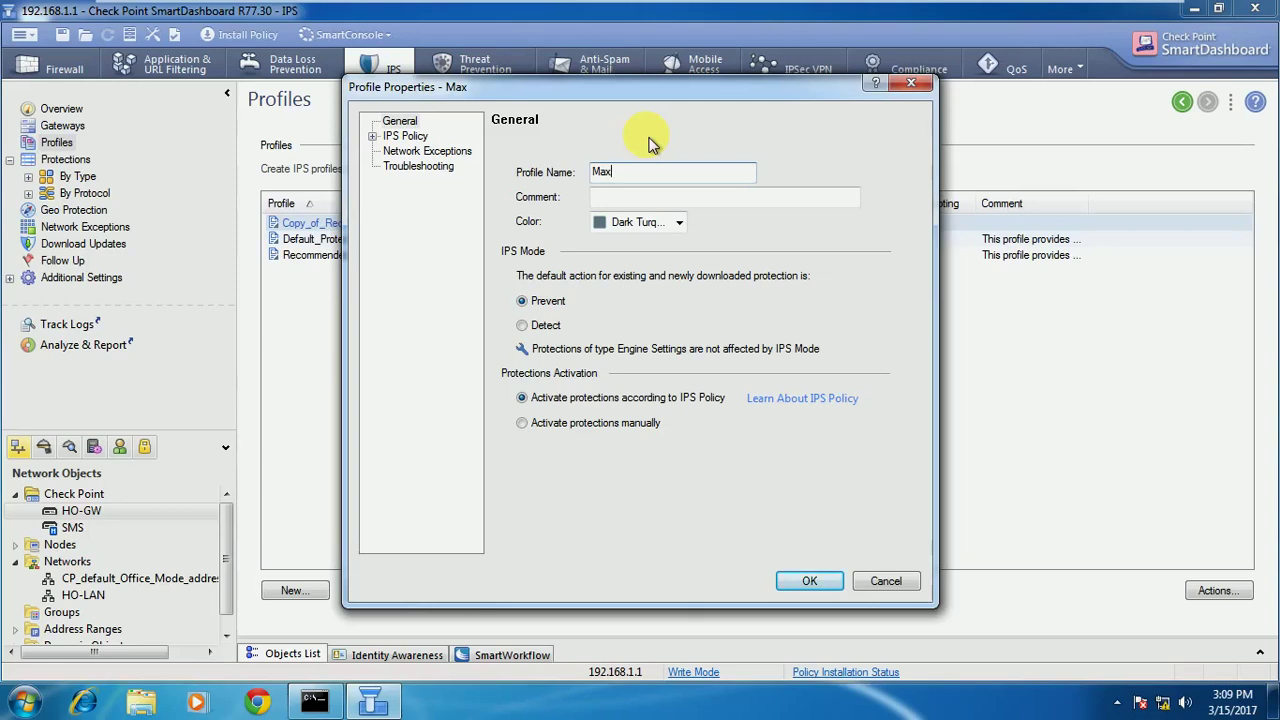
type("Ping")
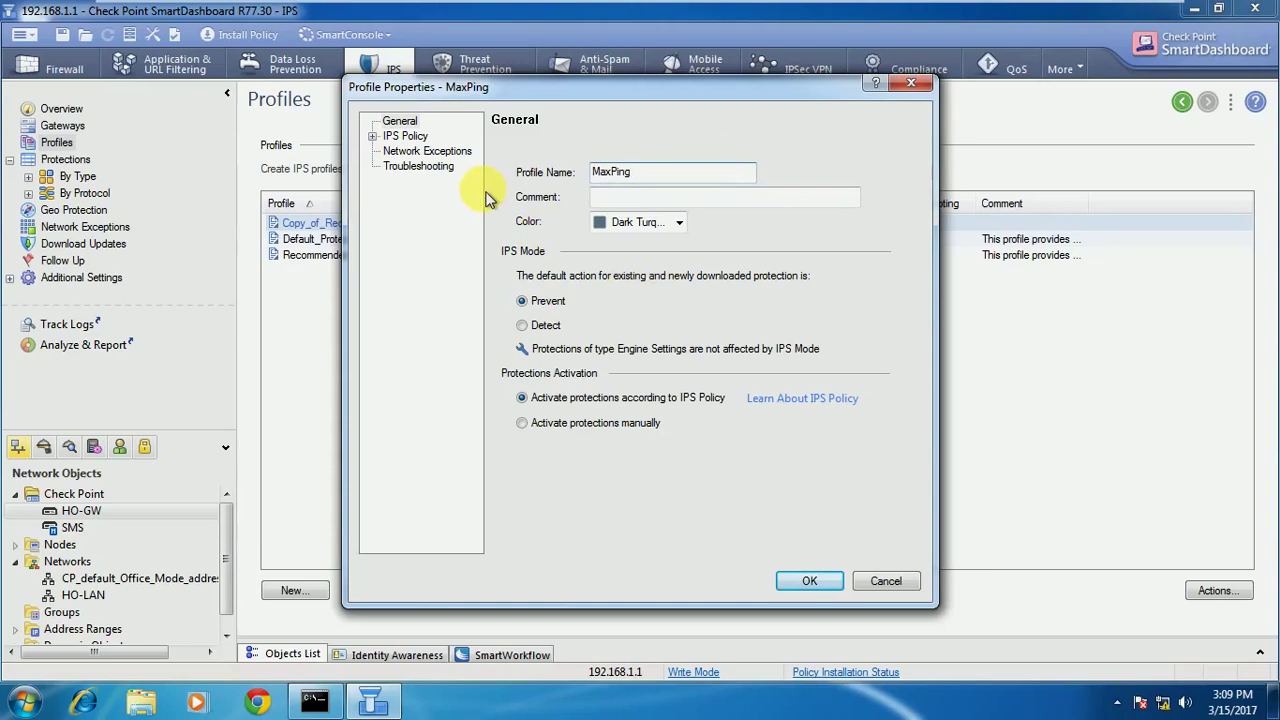
- Browse the profile's IPS Policy, Updates Policy and Network Exceptions pages, then confirm with OK
left_click(375, 137)
left_click(406, 140)
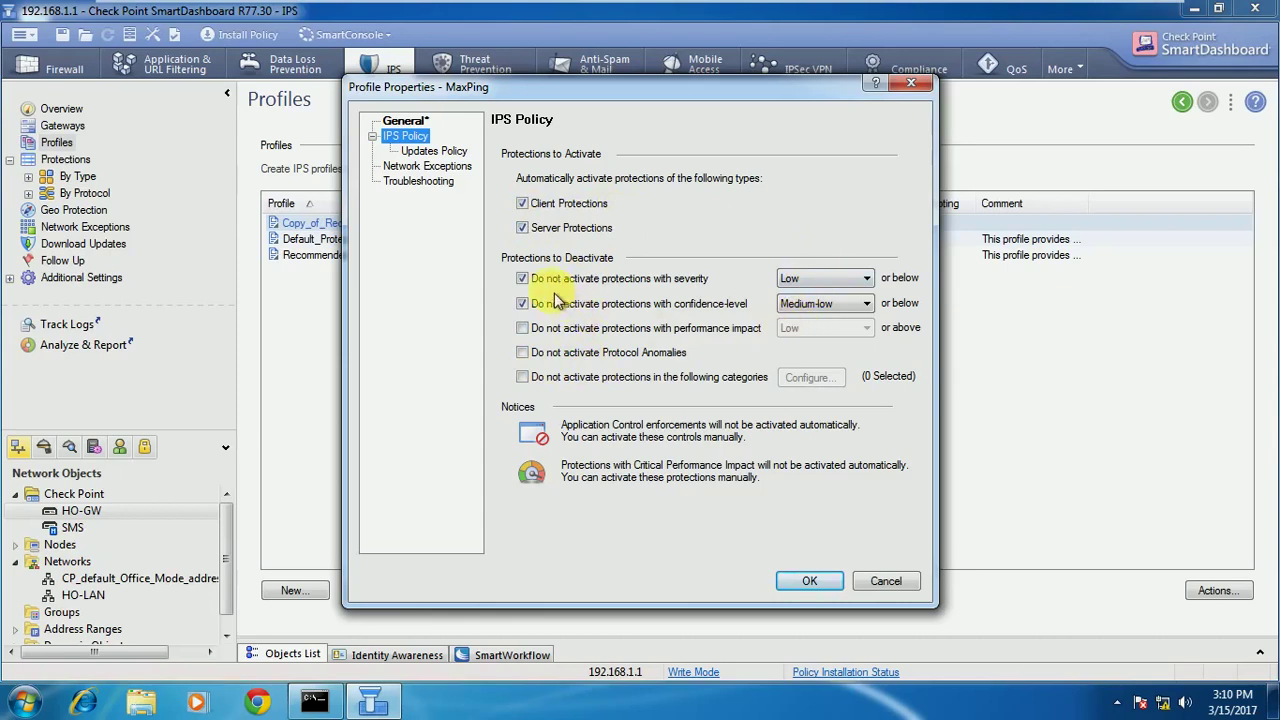
left_click(438, 152)
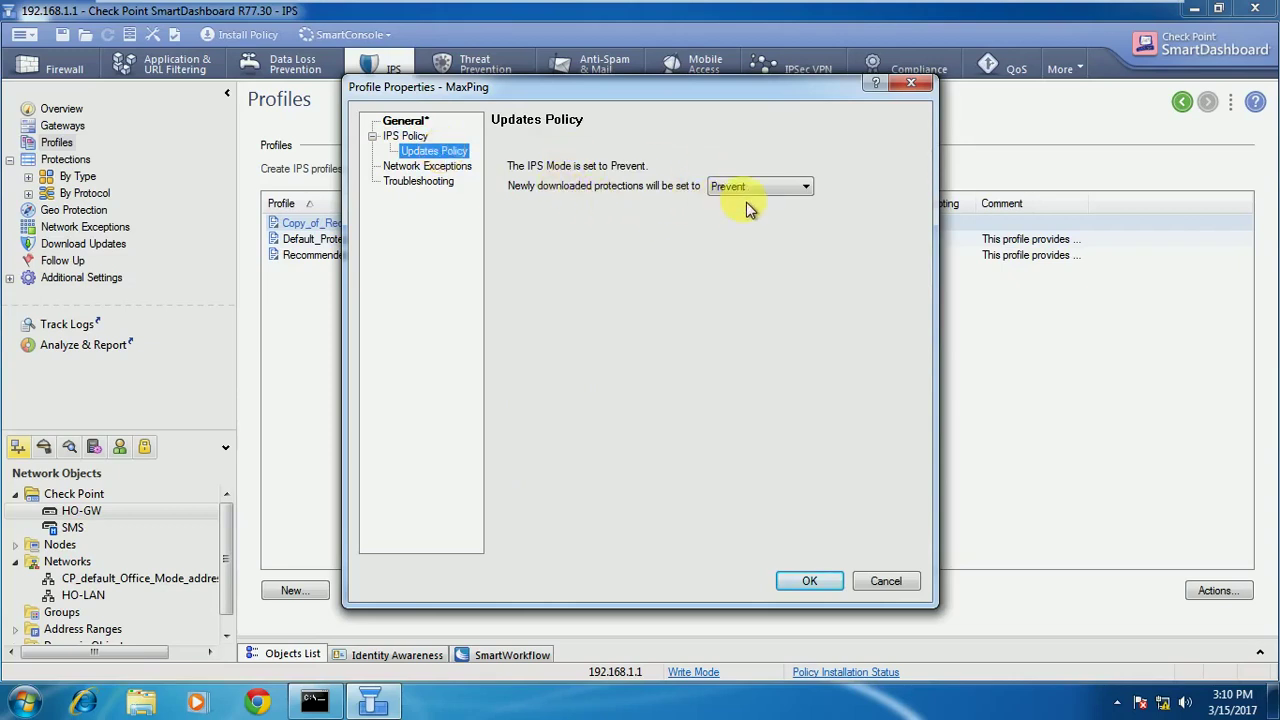
left_click(438, 167)
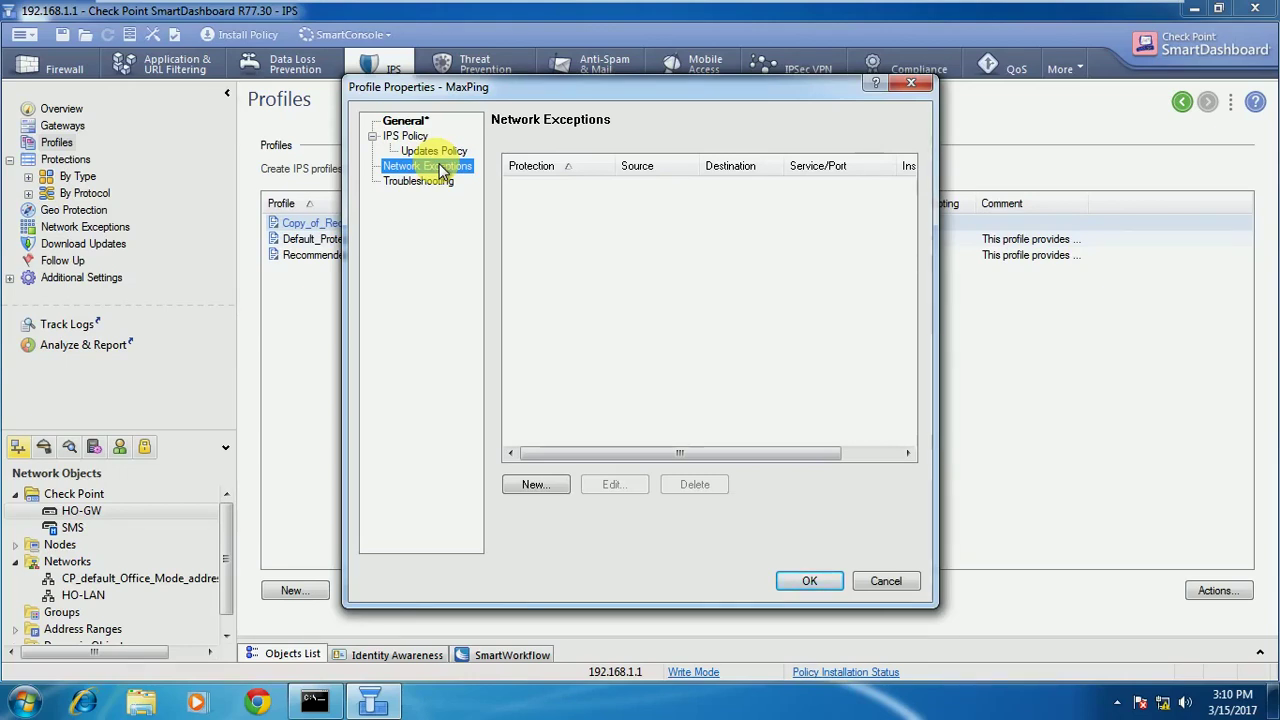
left_click(807, 582)
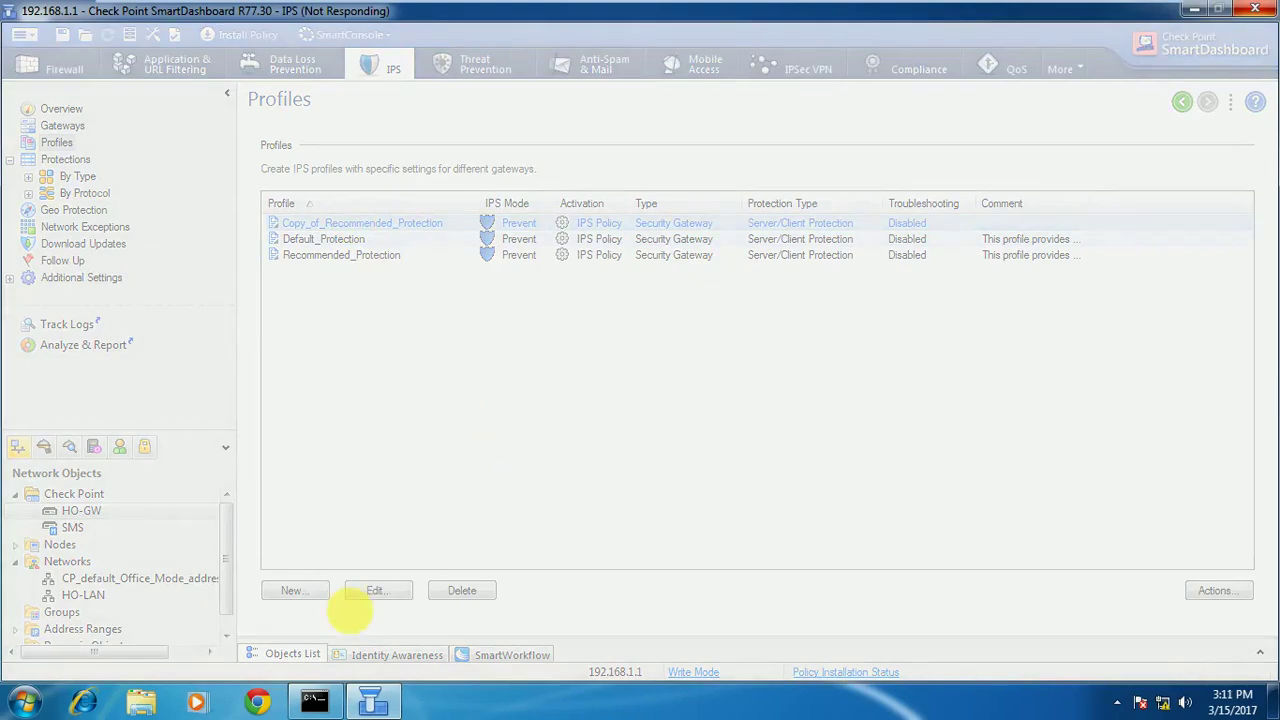
mouse_move(640, 2)
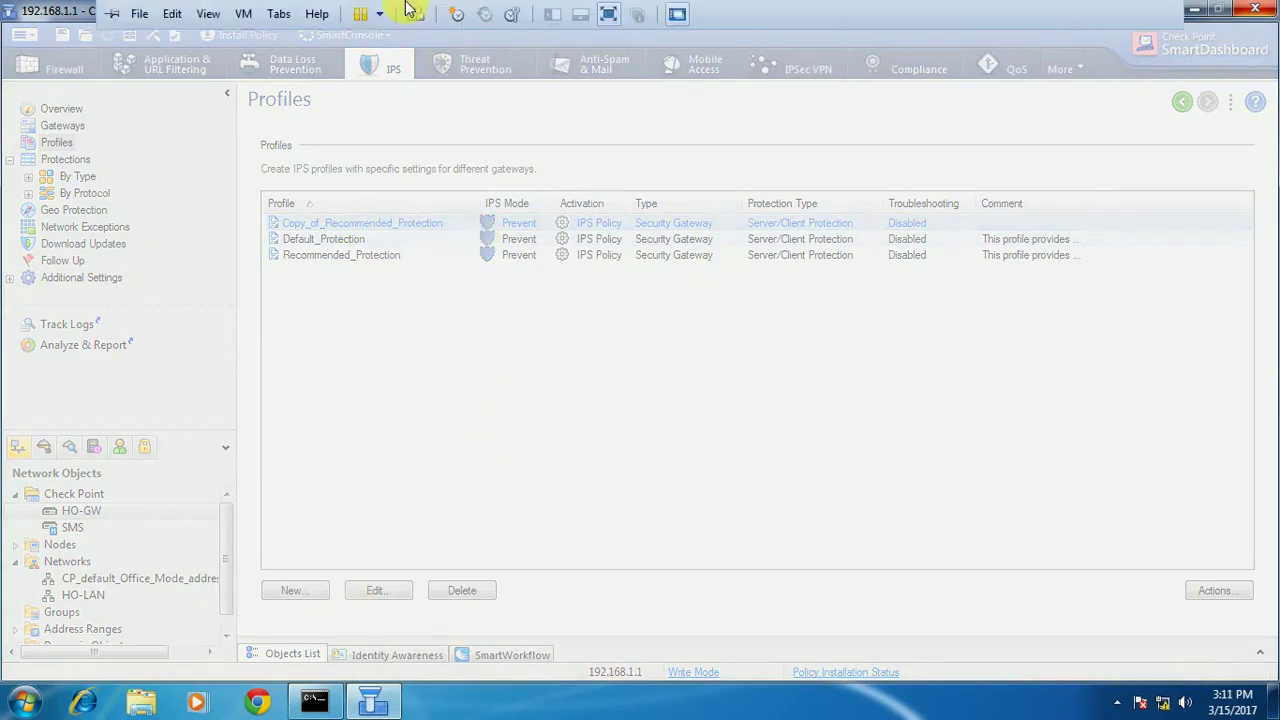
- Exit and re-enter VMware full-screen so SmartDashboard responds and shows MaxPing
left_click(608, 40)
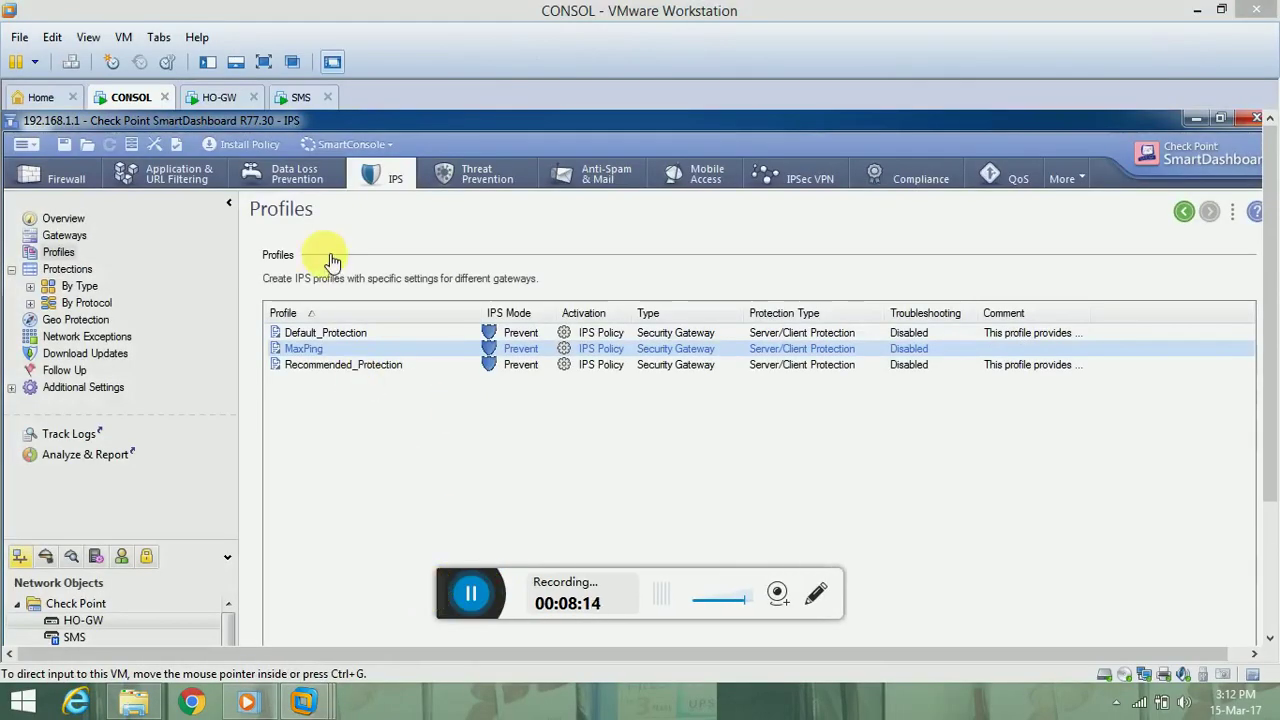
left_click(262, 61)
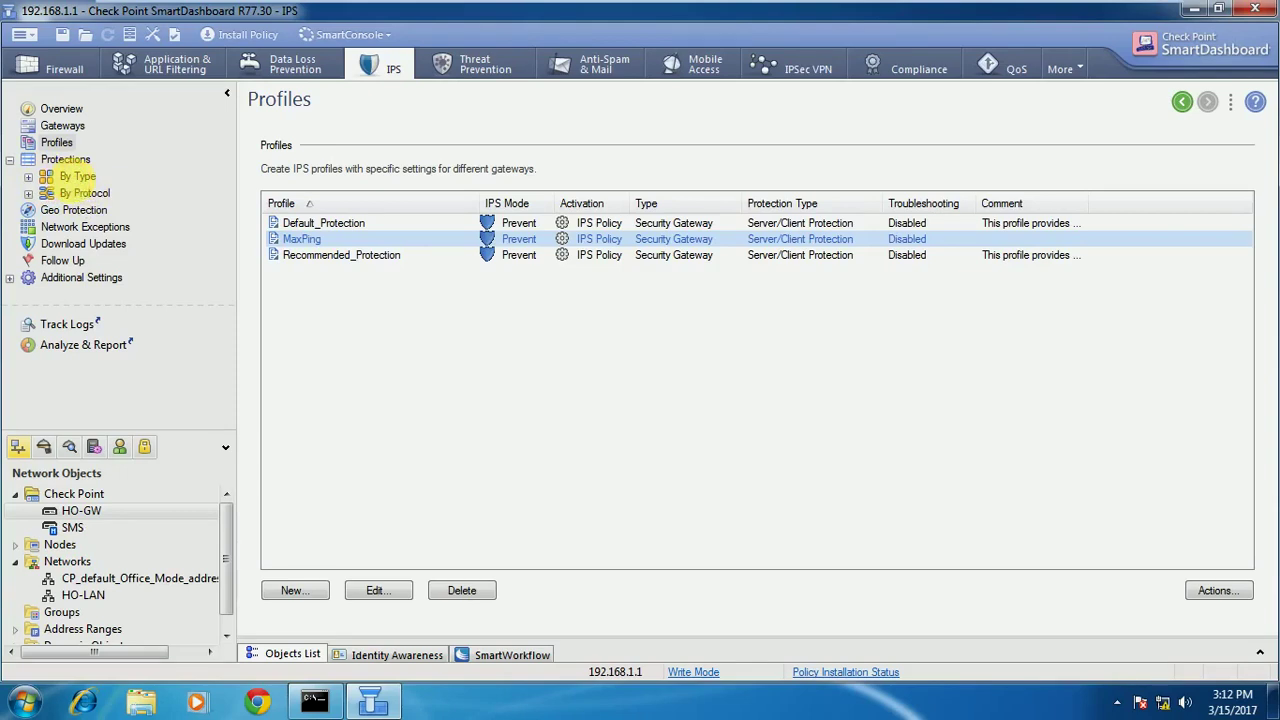
- Filter Protections by Type with 'max pin' to show Max Ping Size, and widen the MaxPing column
left_click(77, 182)
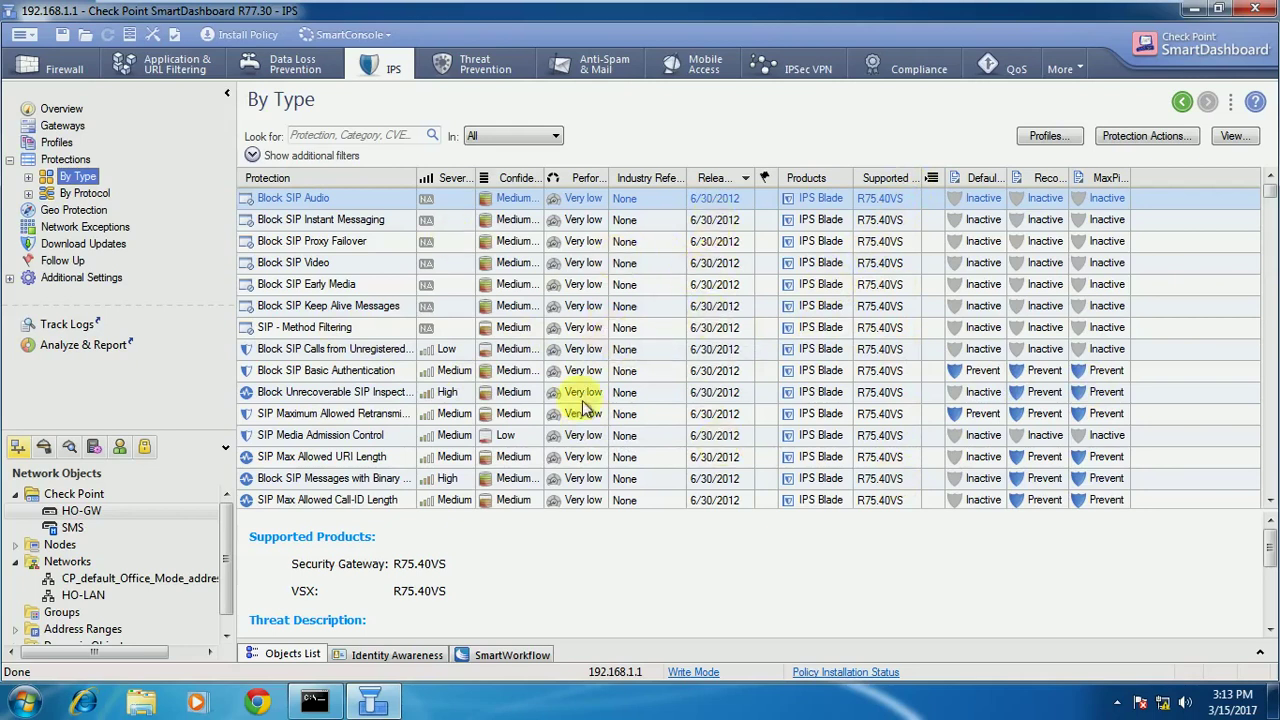
left_click(362, 134)
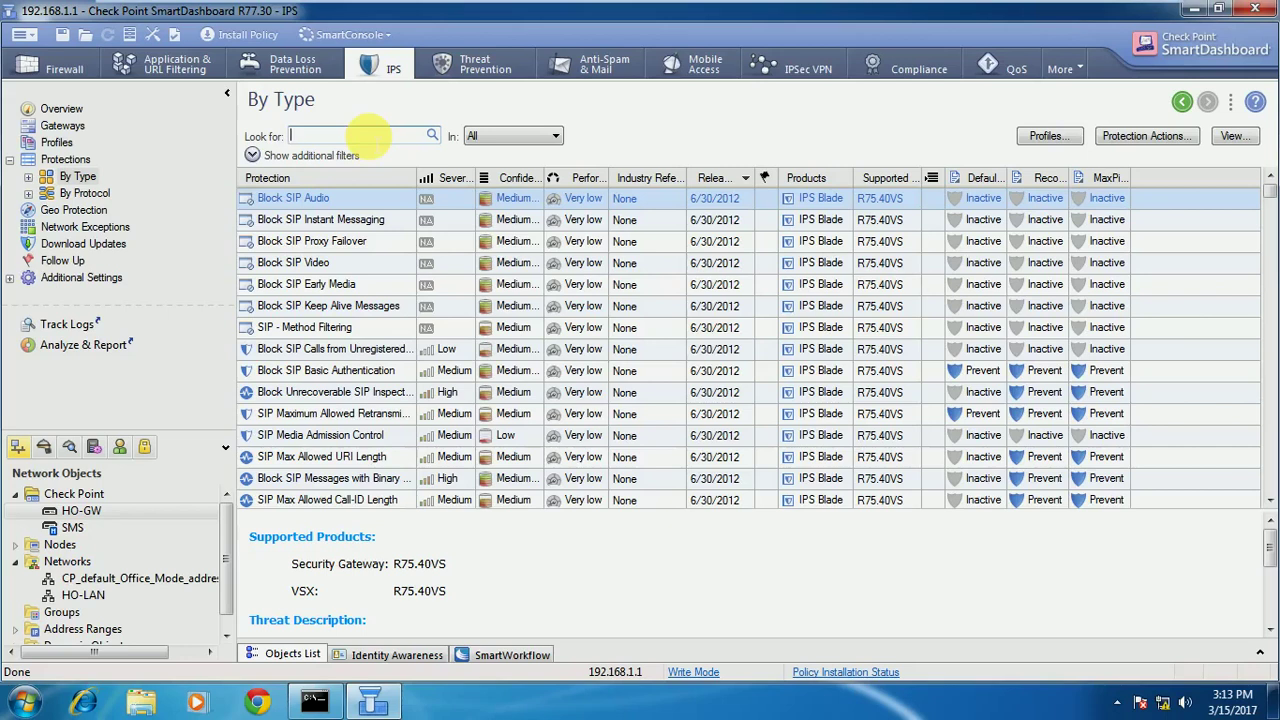
type("maxp")
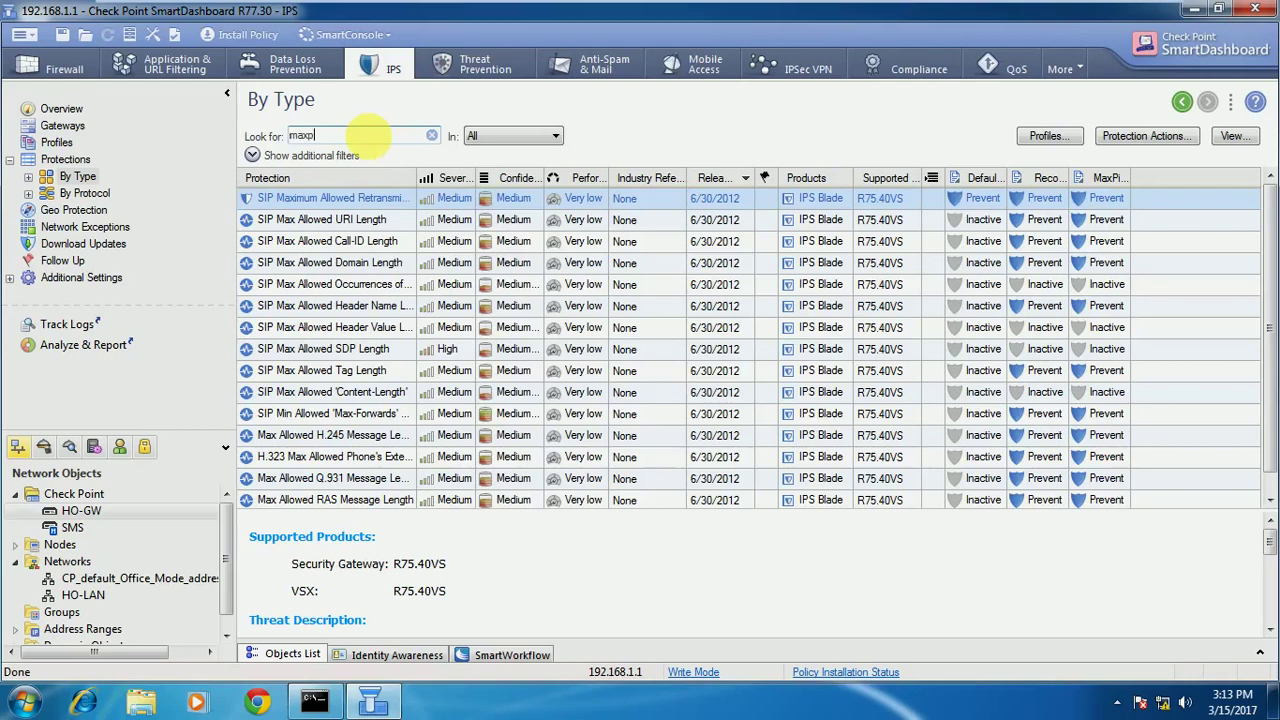
key("Return")
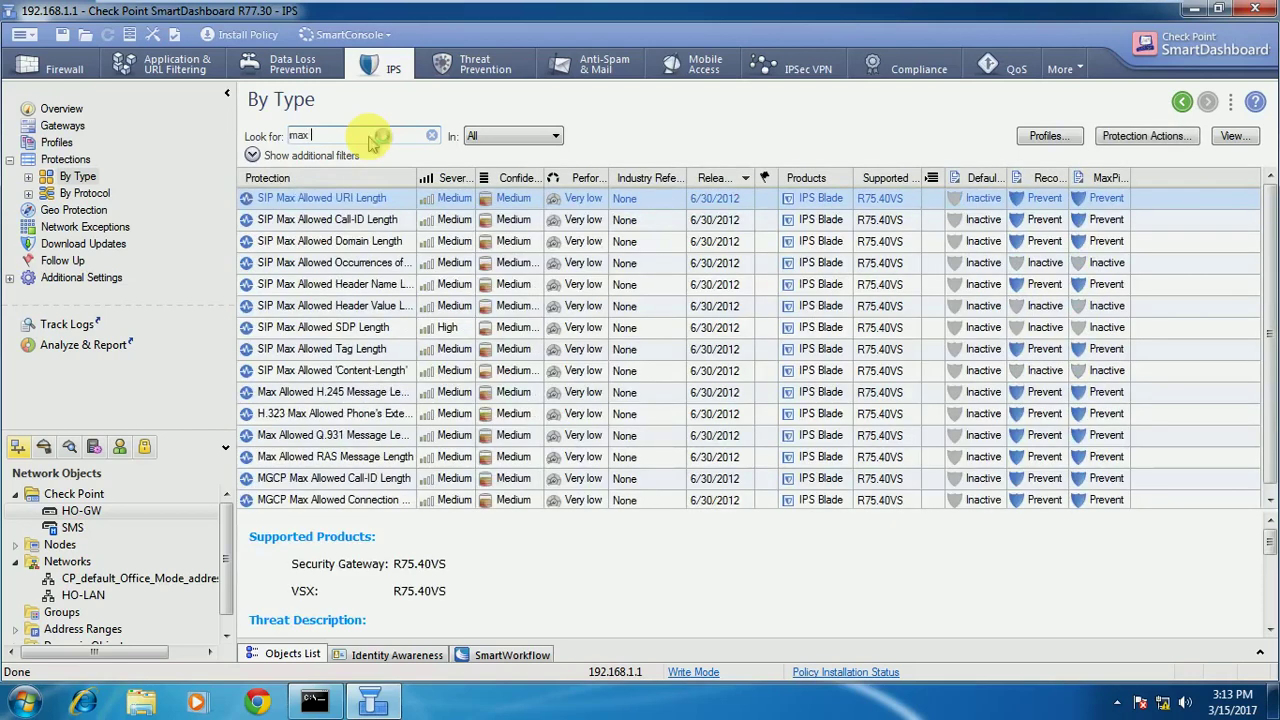
type("pin")
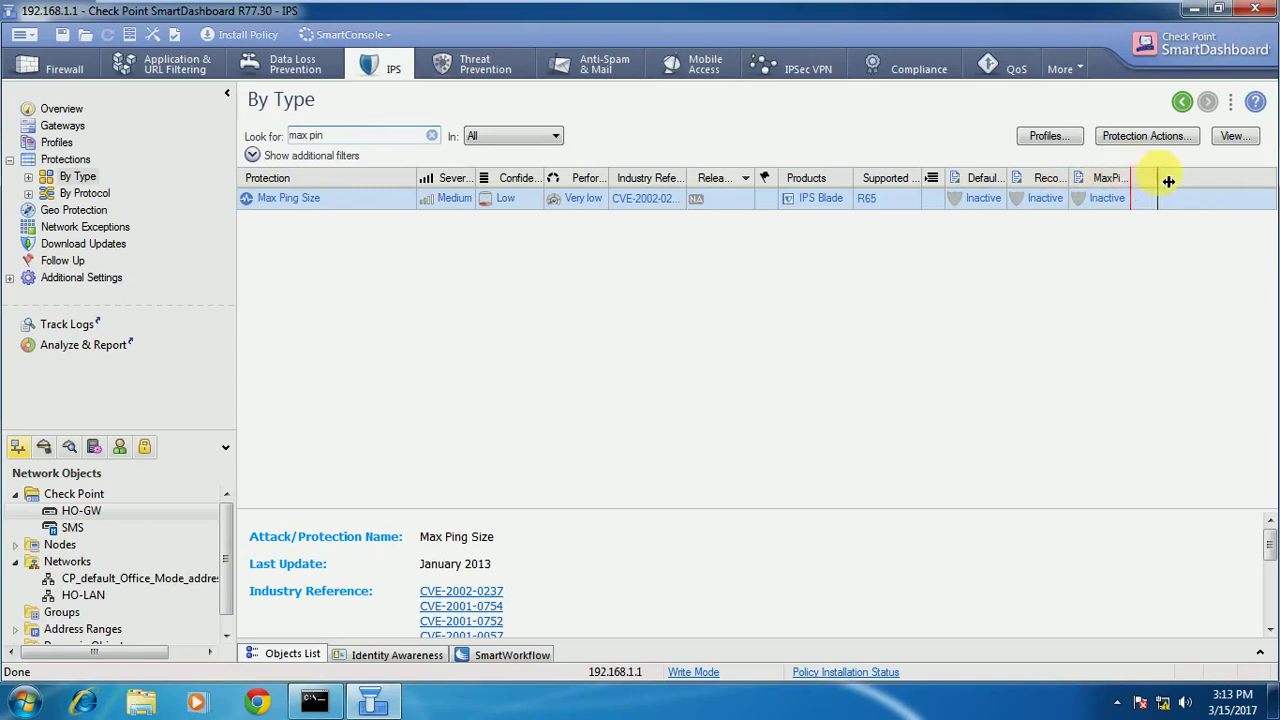
left_click_drag(1130, 178, 1158, 178)
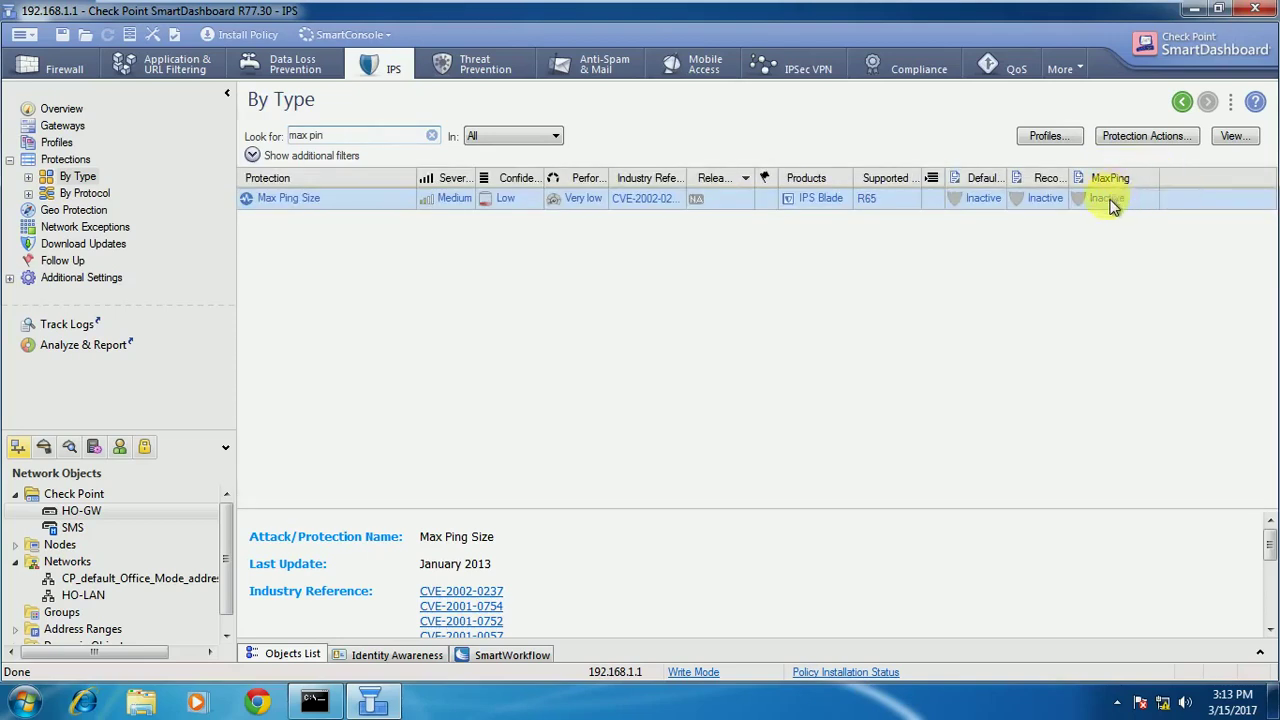
- Open Max Ping Size details, browse its Network Exceptions and Description tabs, and select MaxPing
double_click(353, 203)
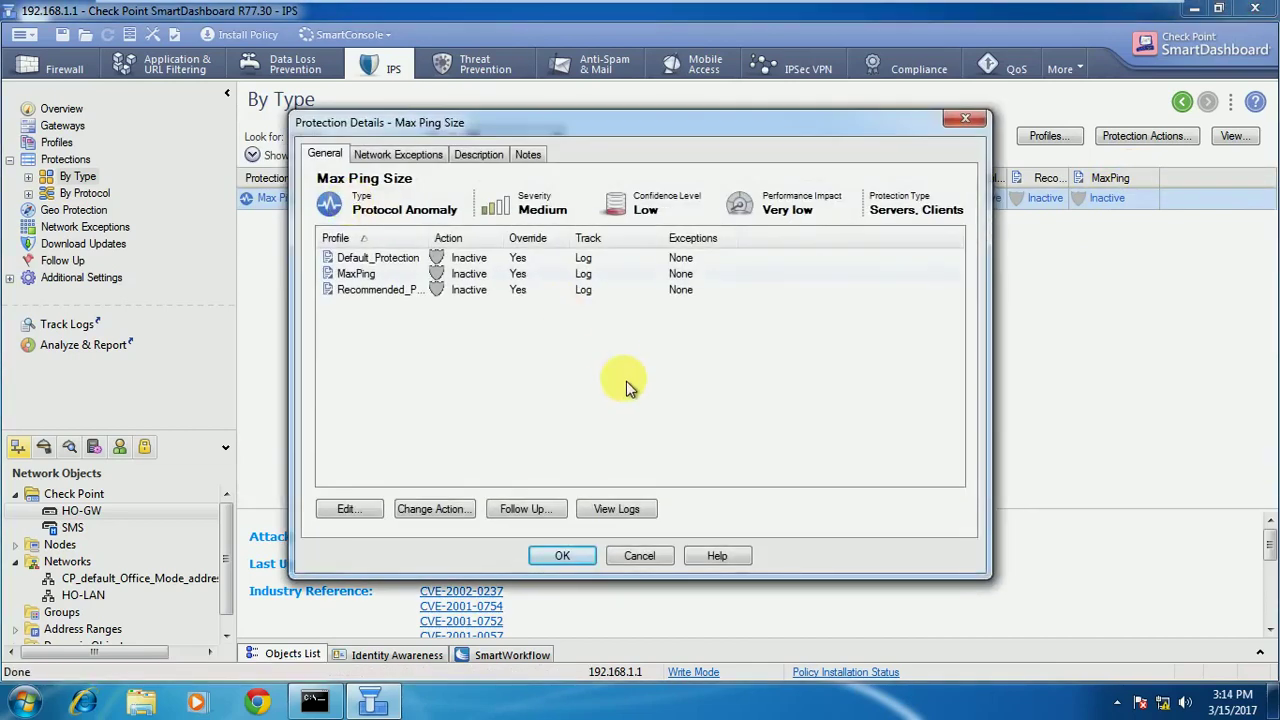
left_click(410, 155)
left_click(495, 155)
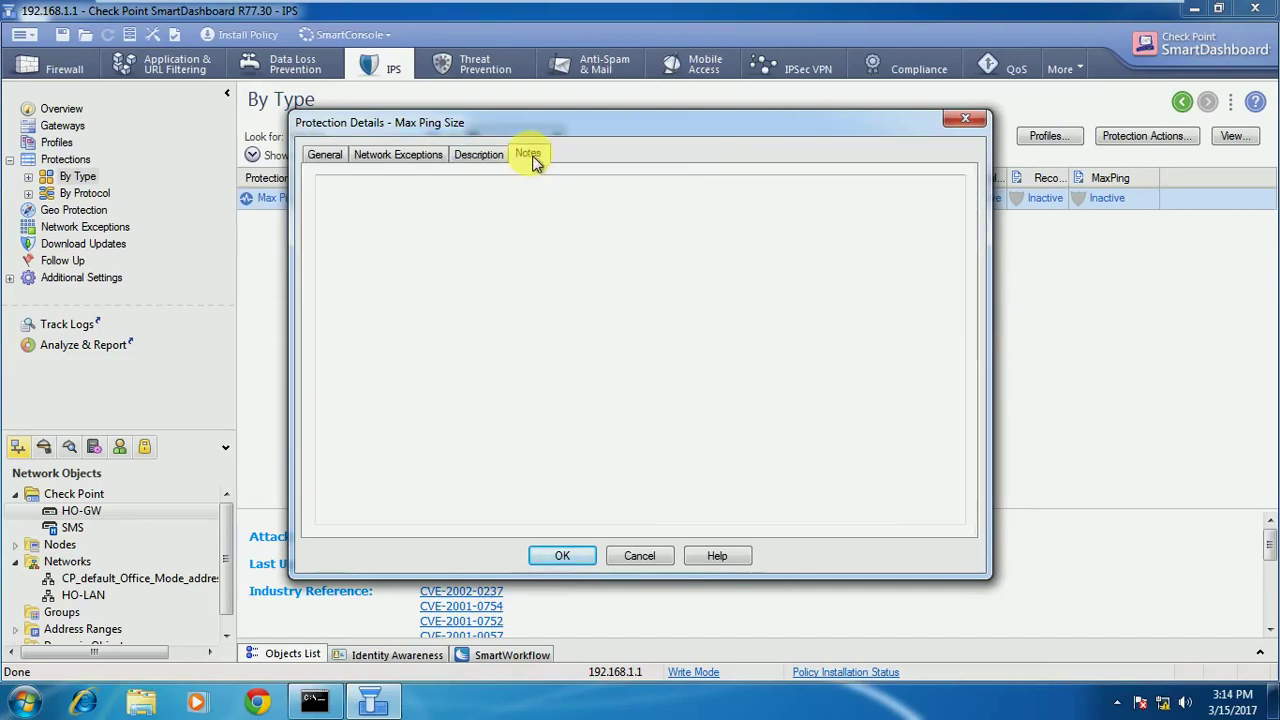
left_click(313, 157)
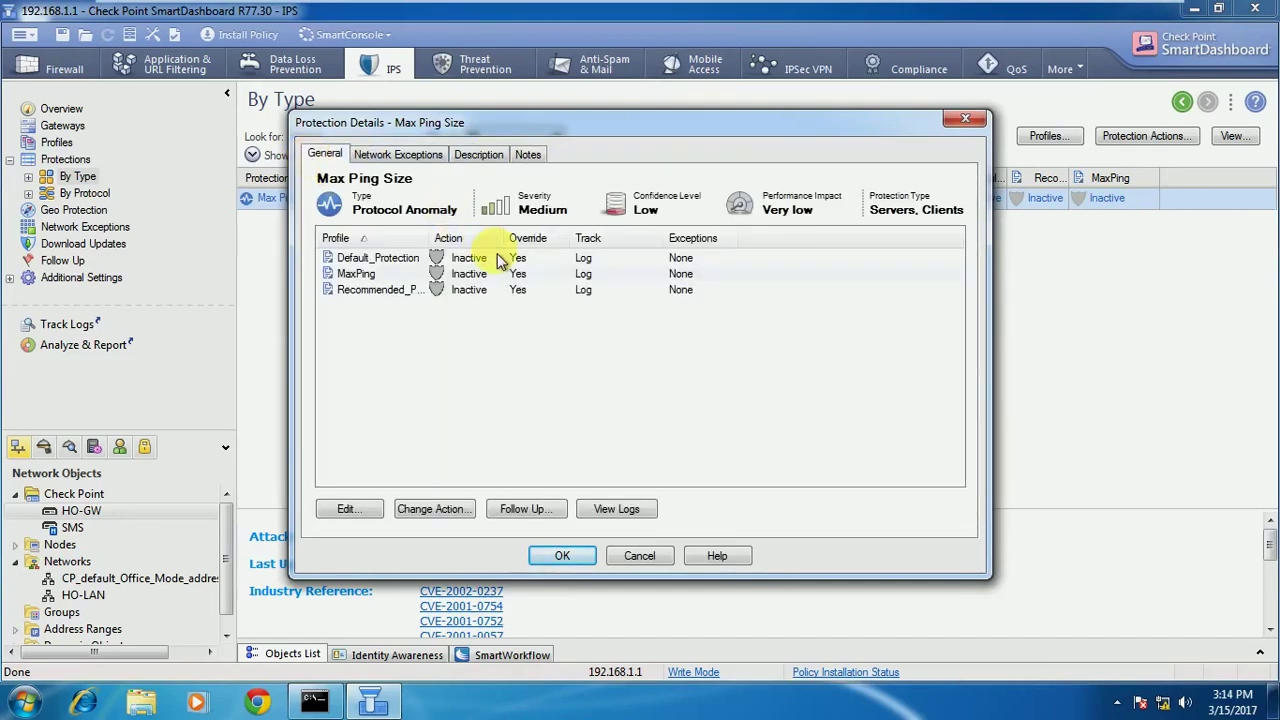
left_click(387, 279)
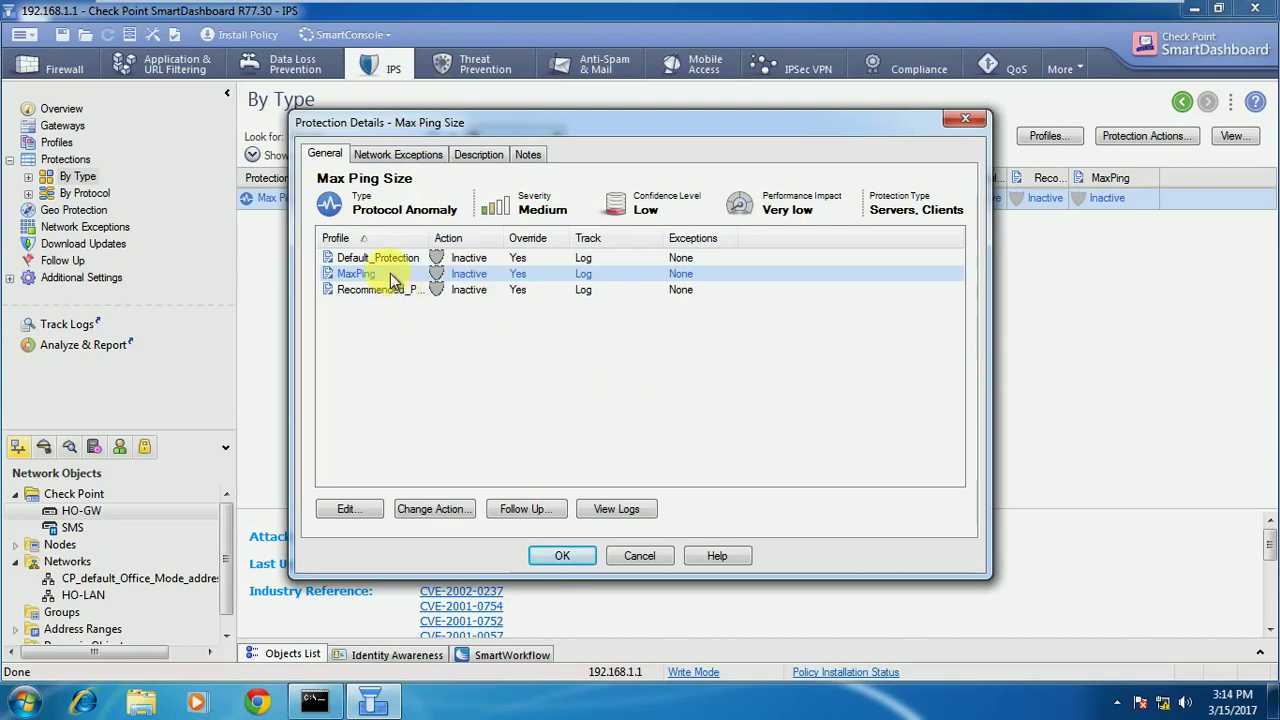
- Override the IPS policy for the MaxPing profile with the Prevent action
double_click(440, 281)
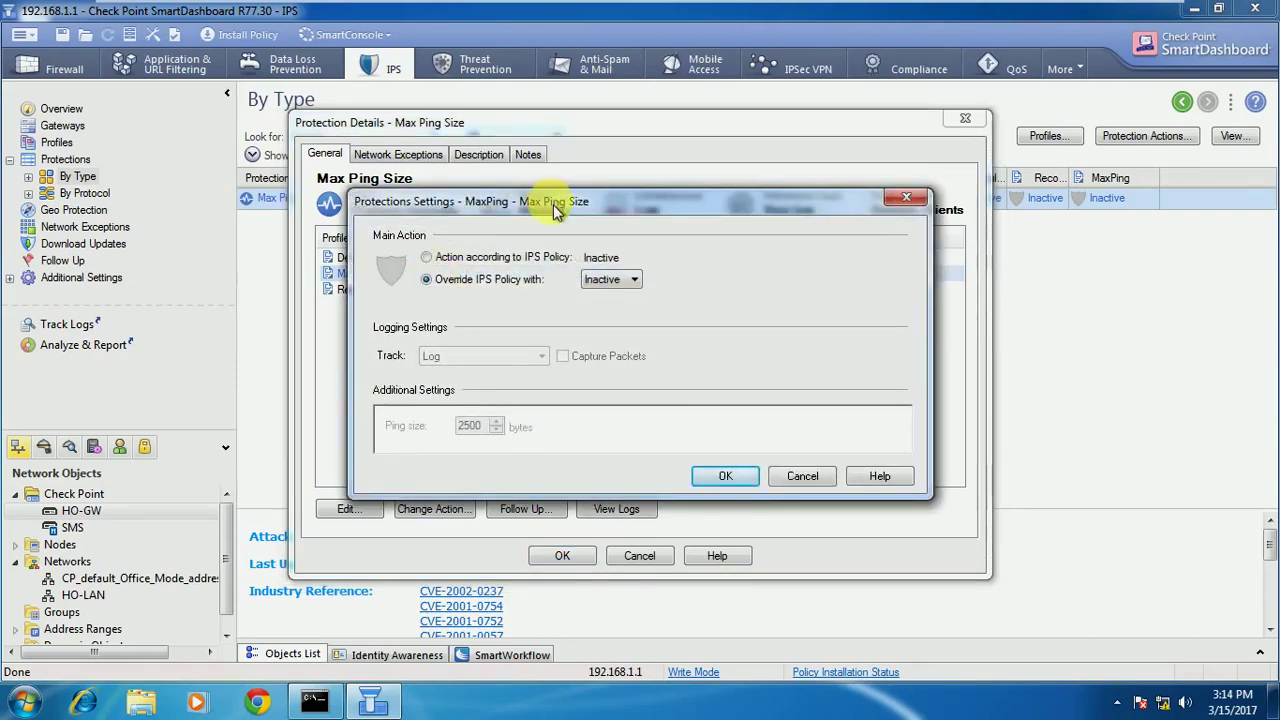
left_click_drag(553, 201, 727, 176)
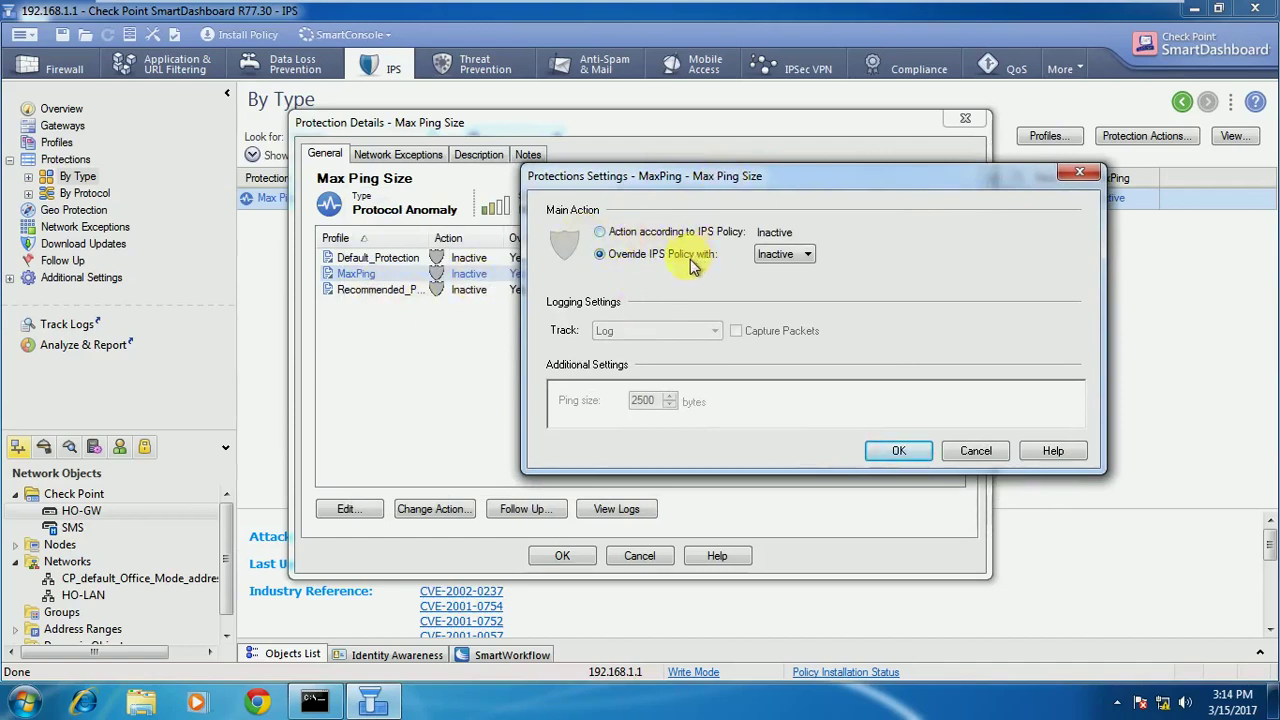
left_click(606, 234)
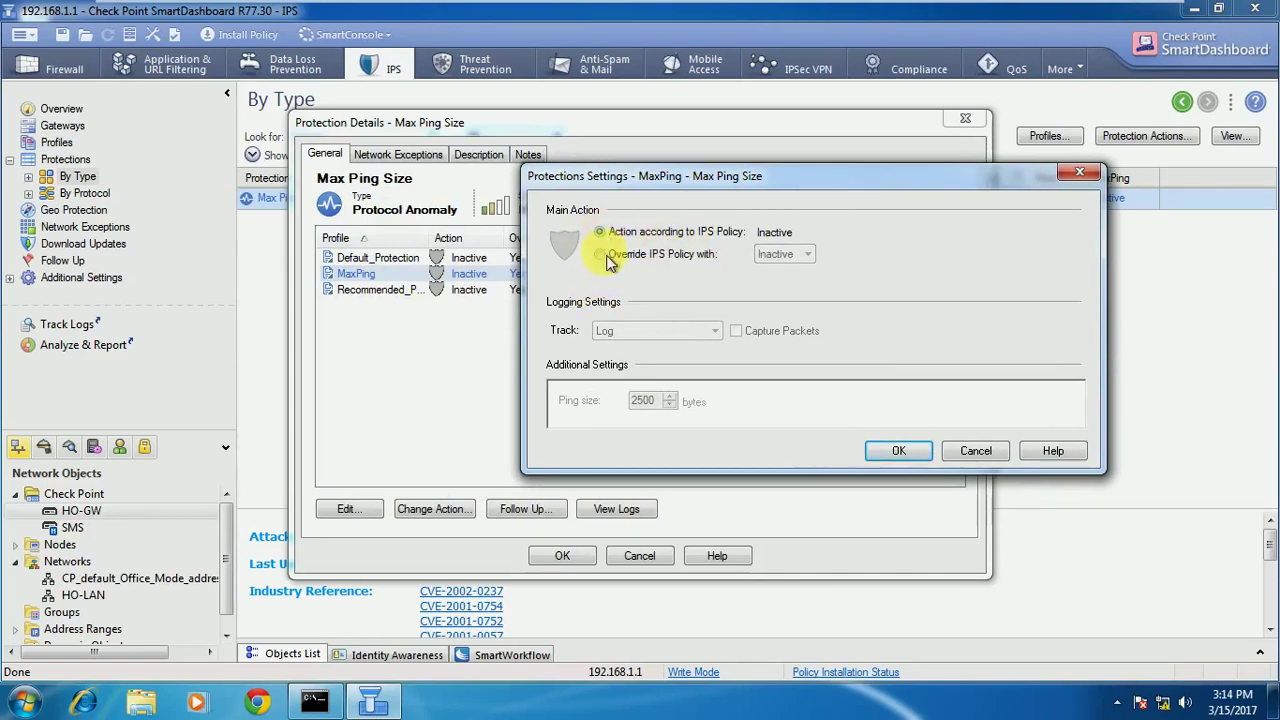
left_click(610, 256)
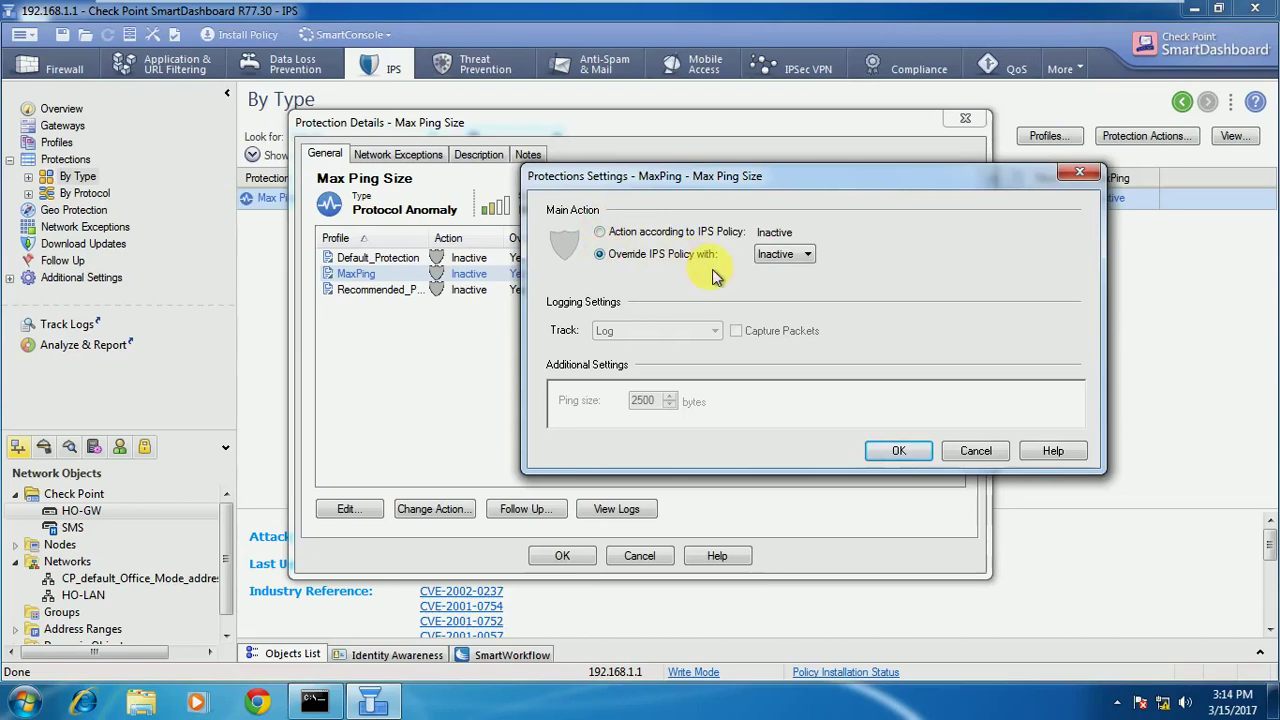
left_click(782, 256)
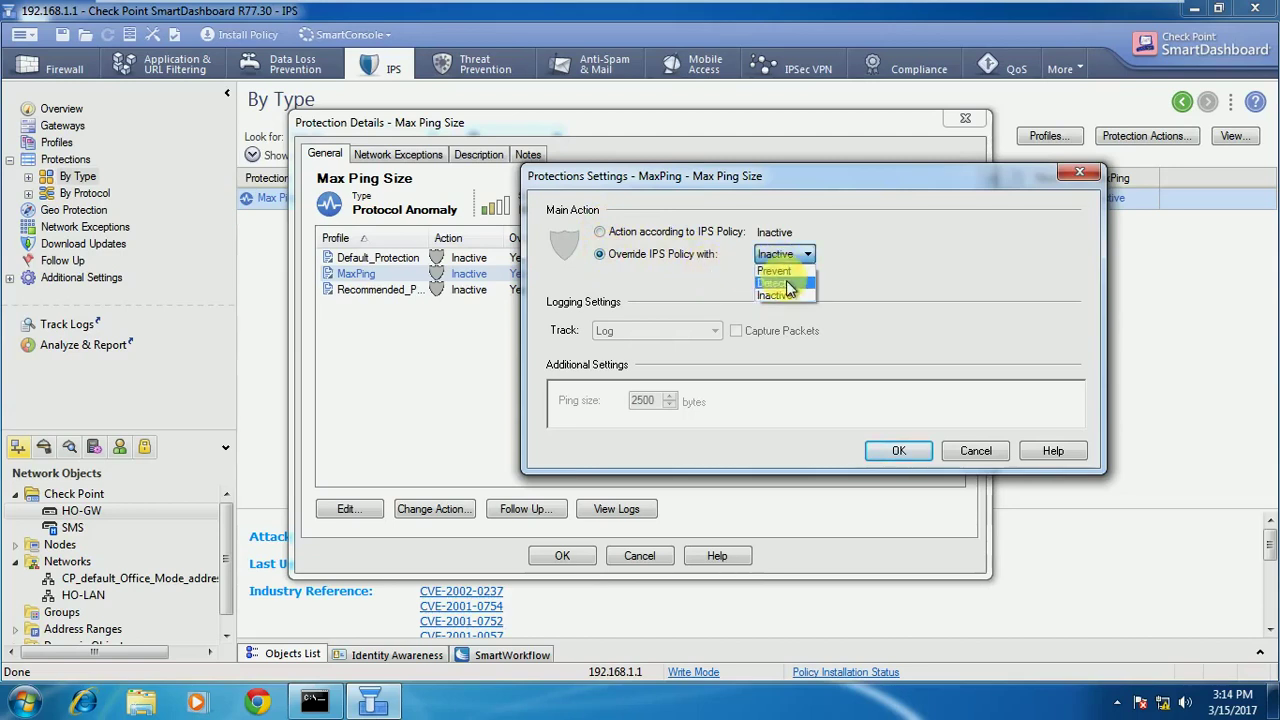
left_click(784, 274)
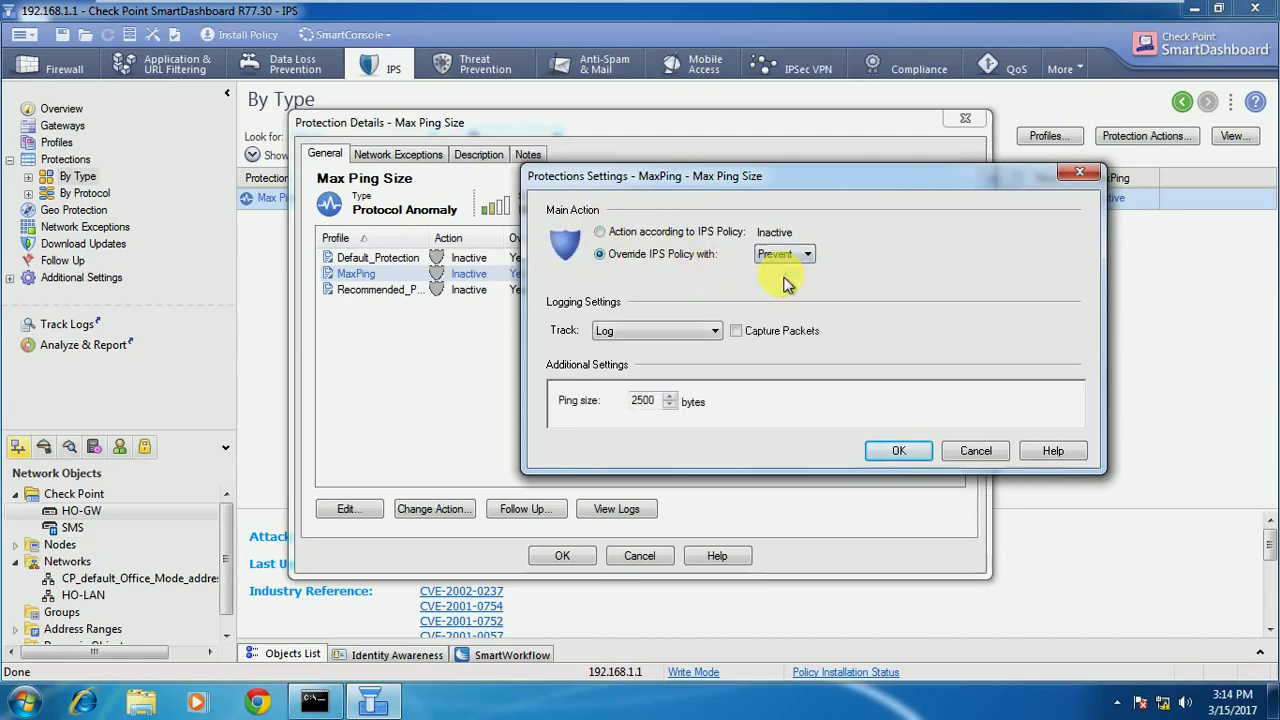
- Keep Log tracking, enable Capture Packets, and change the max ping size from 2500 to 1500
left_click(713, 334)
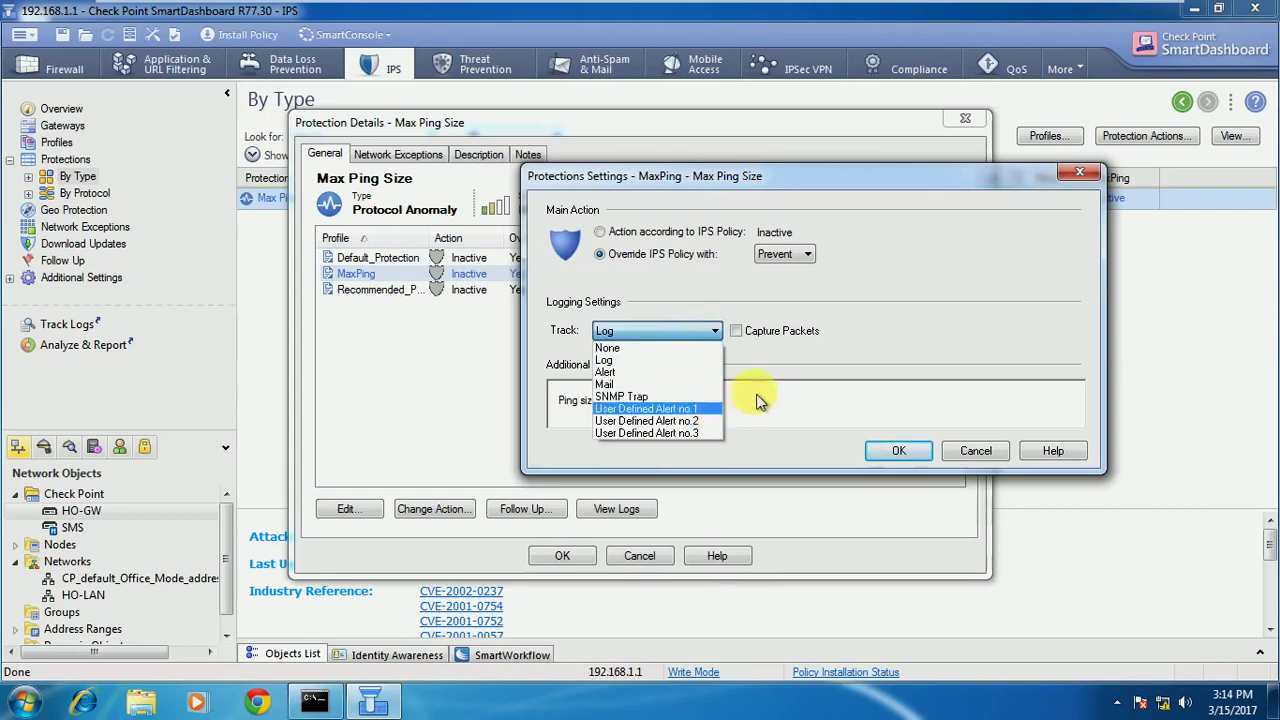
left_click(808, 359)
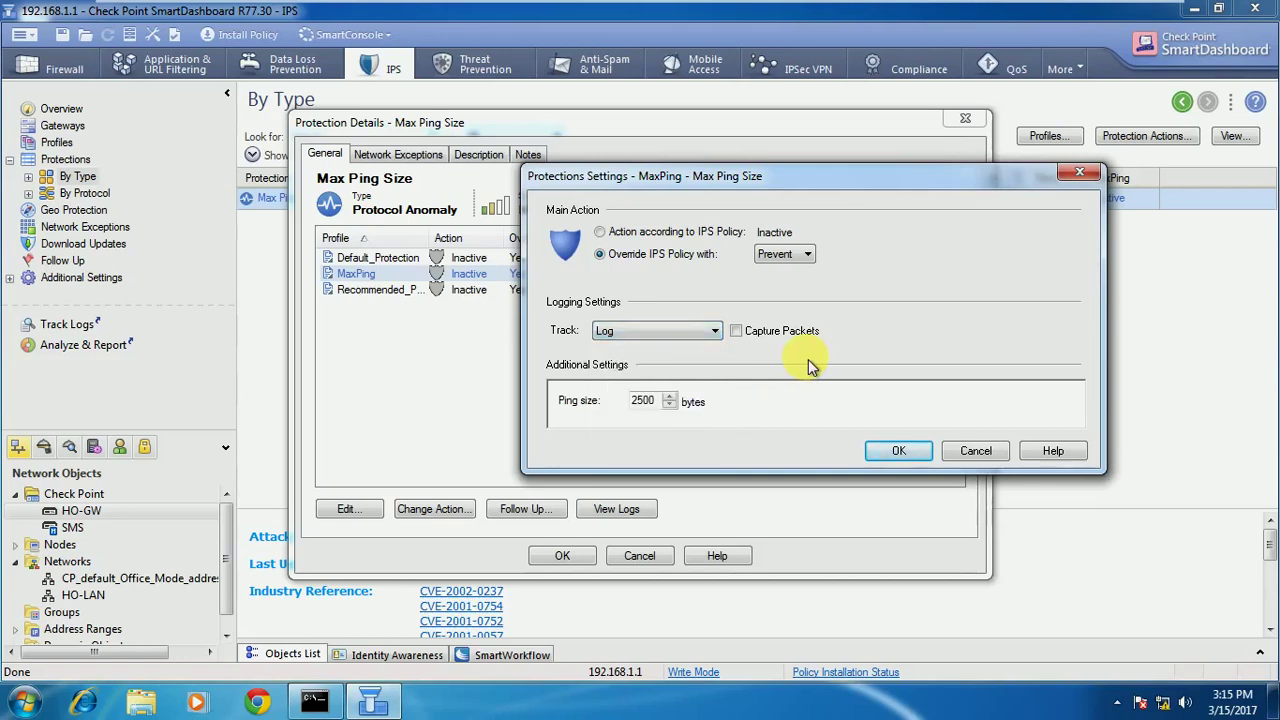
left_click(743, 336)
left_click_drag(655, 400, 624, 402)
type("15")
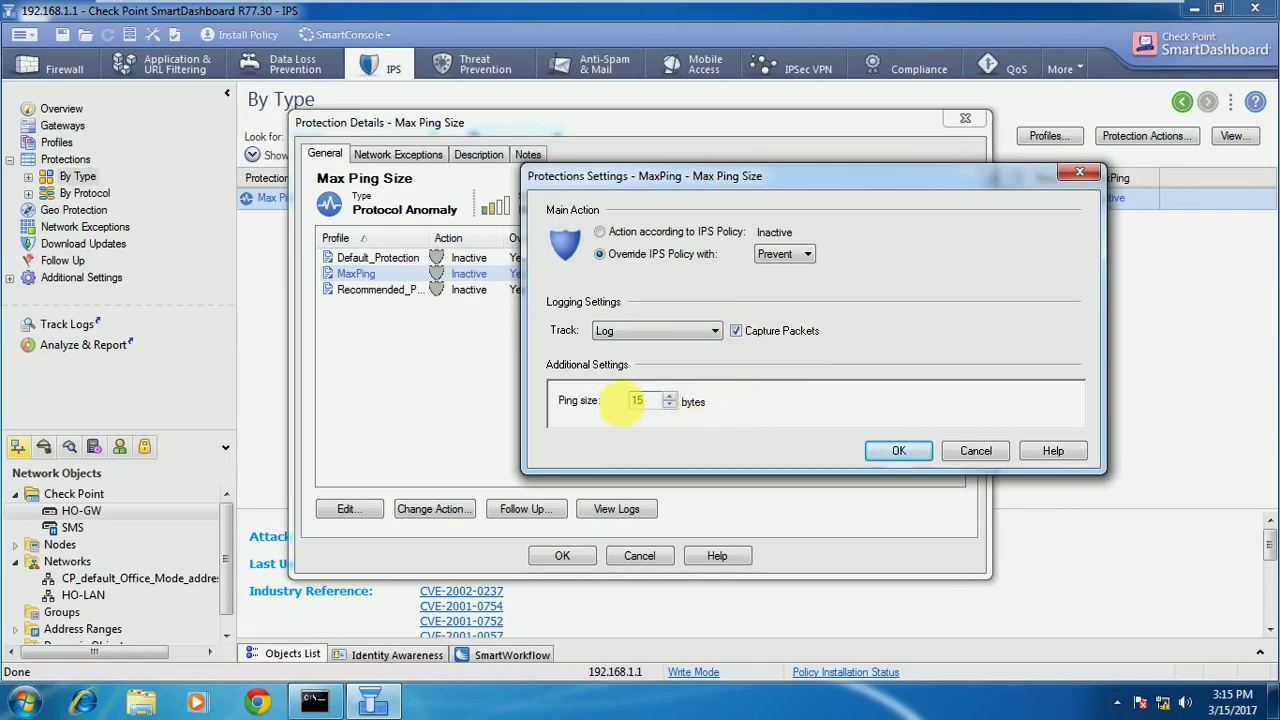
type("00")
left_click(919, 457)
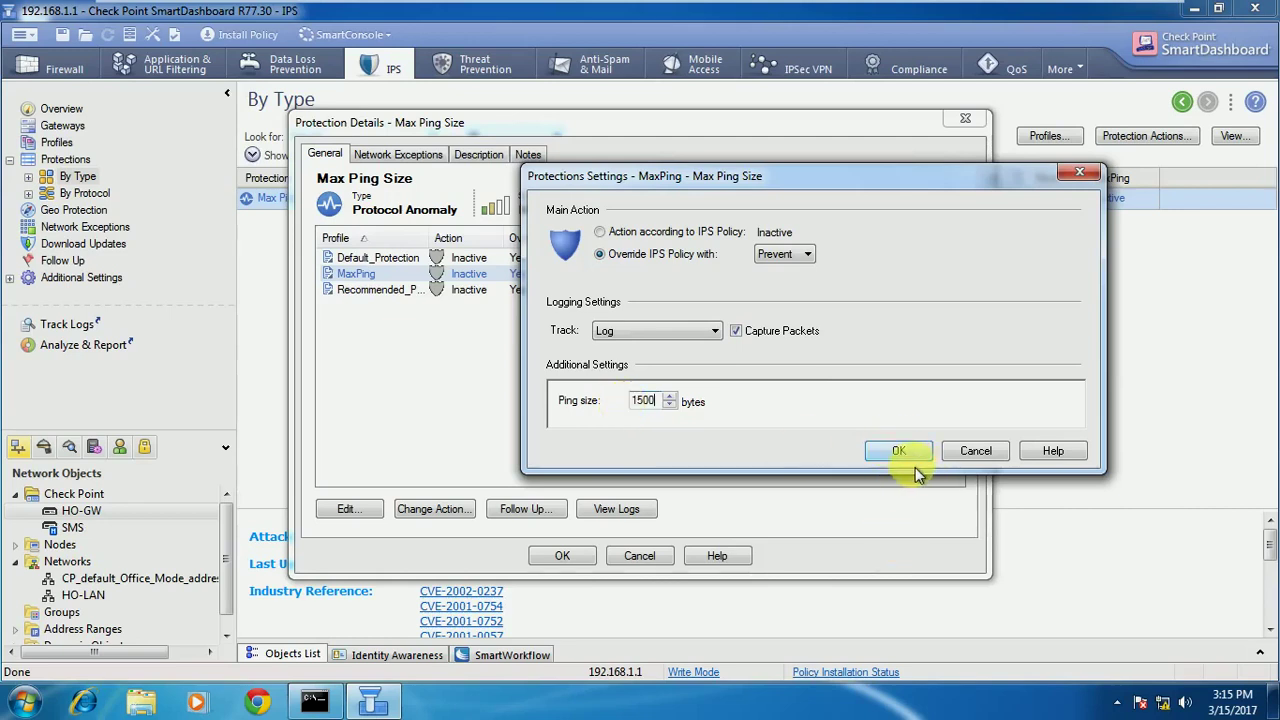
left_click(899, 452)
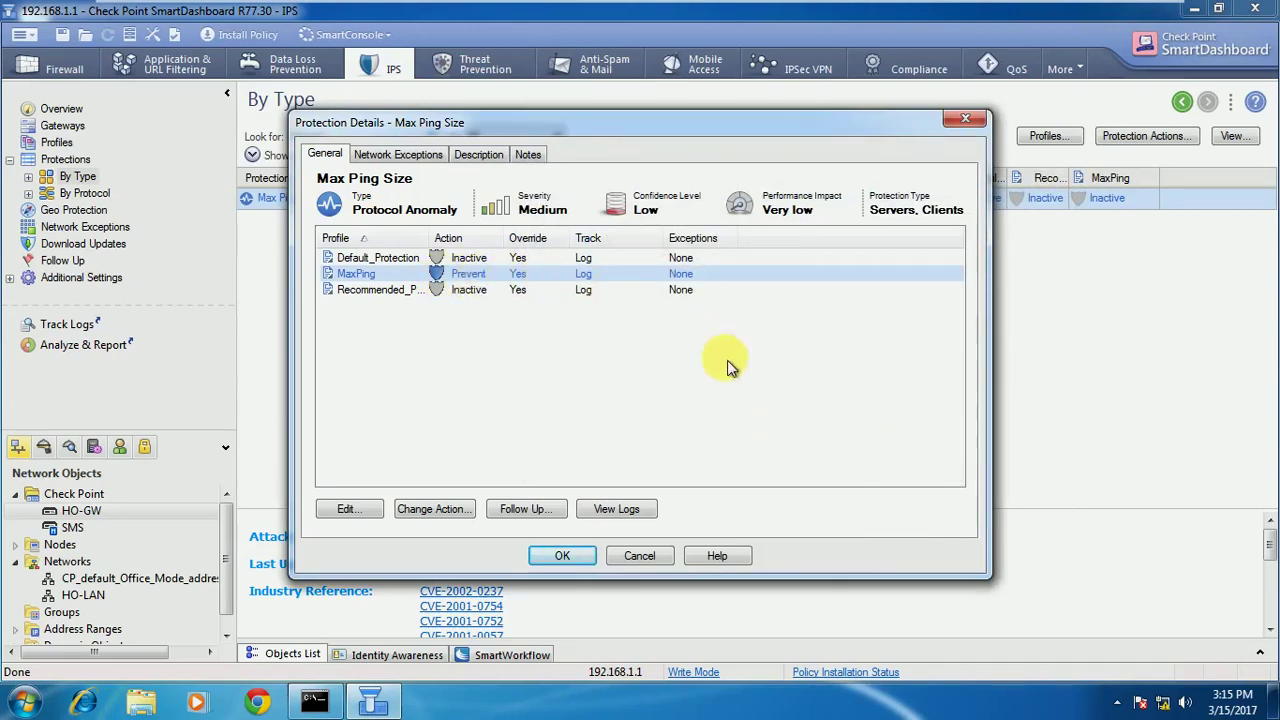
- Close the Max Ping Size protection details and select the HO-GW gateway
left_click(558, 563)
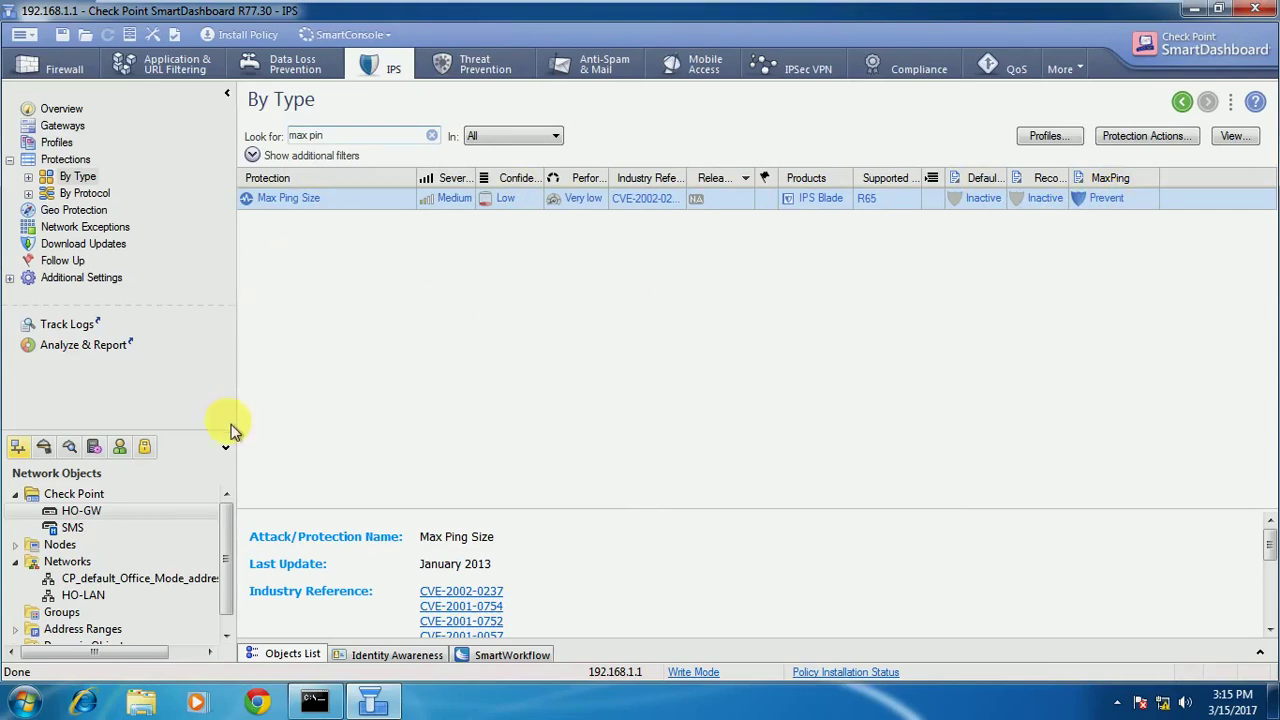
left_click(135, 515)
- On HO-GW's IPS page, choose MaxPing as the assigned IPS profile and save
double_click(137, 517)
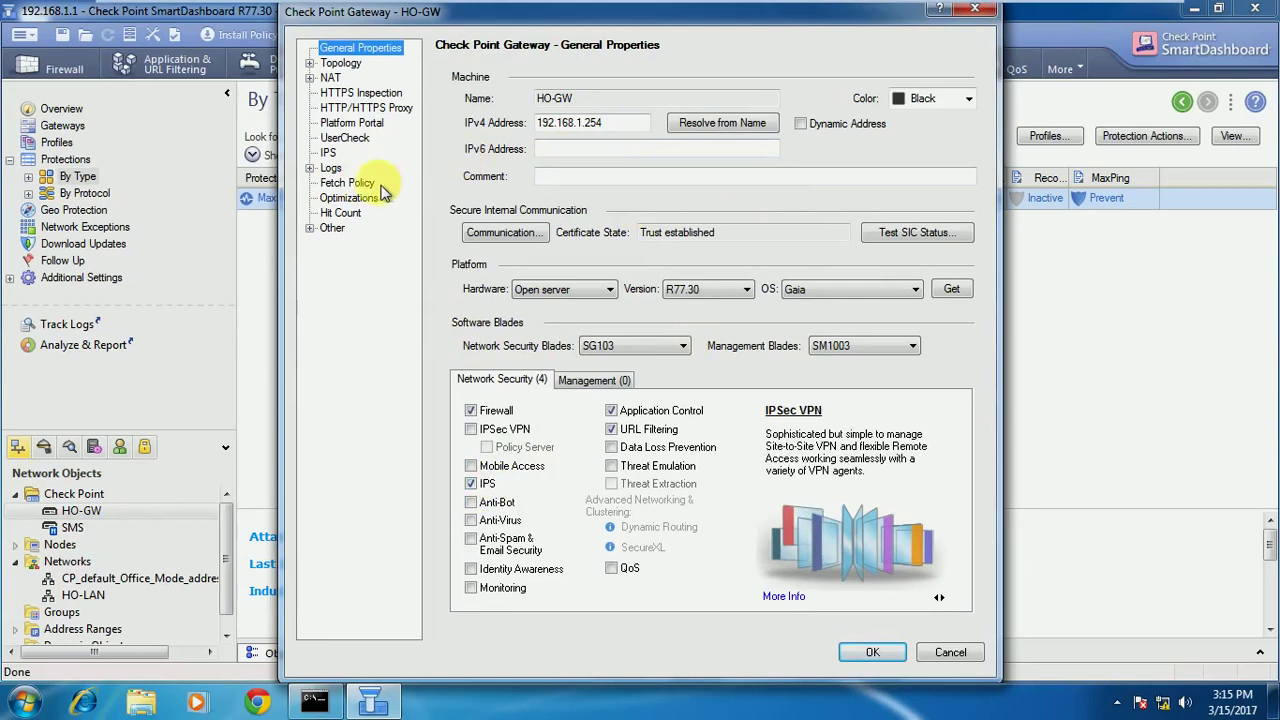
left_click(331, 158)
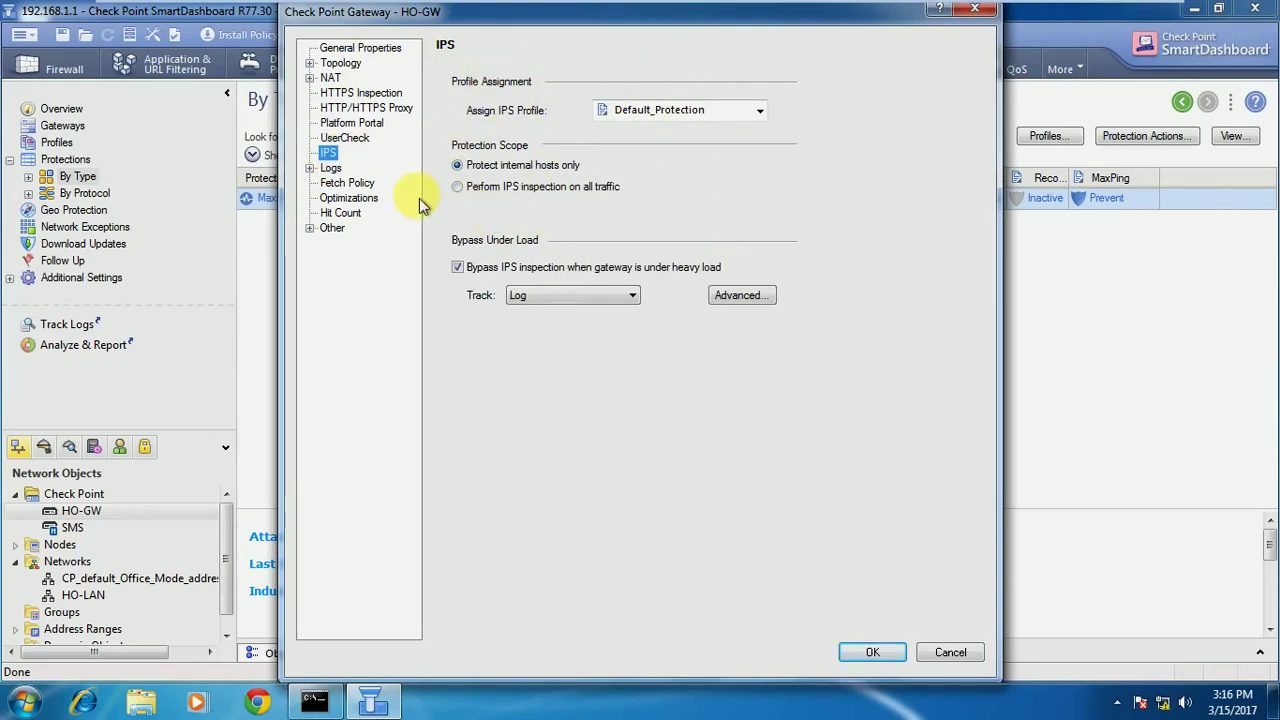
left_click(673, 121)
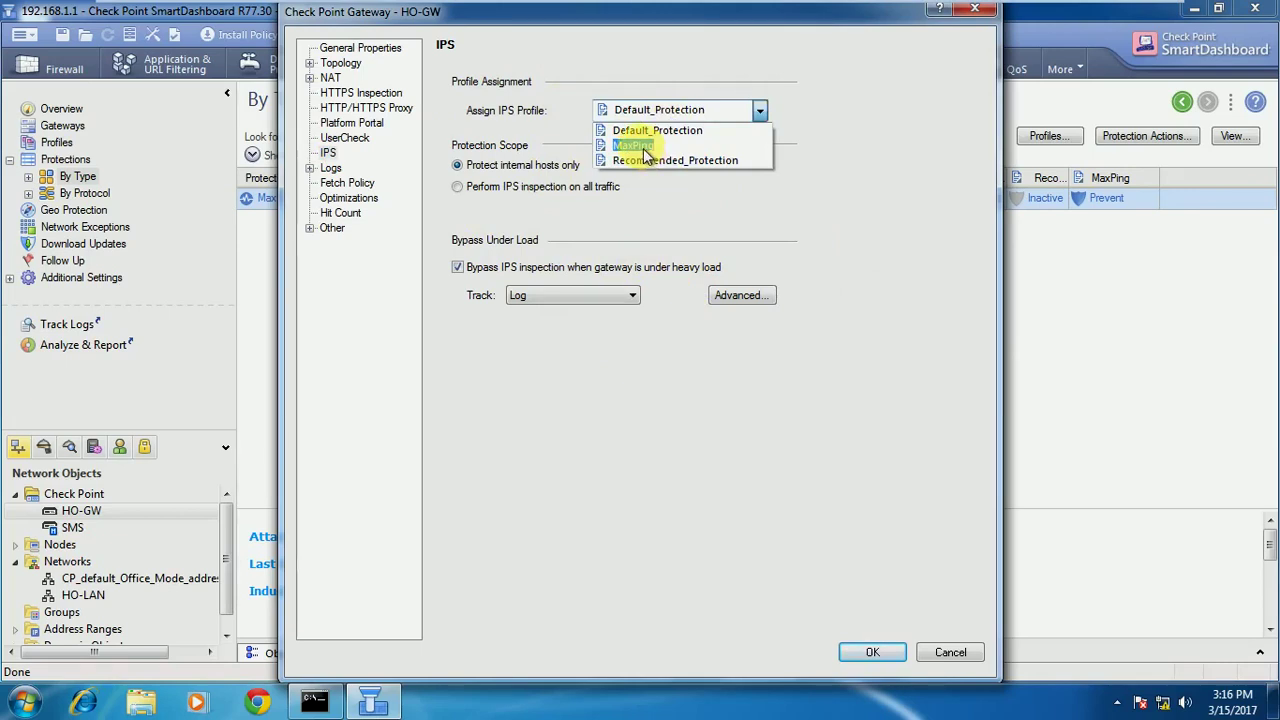
left_click(645, 148)
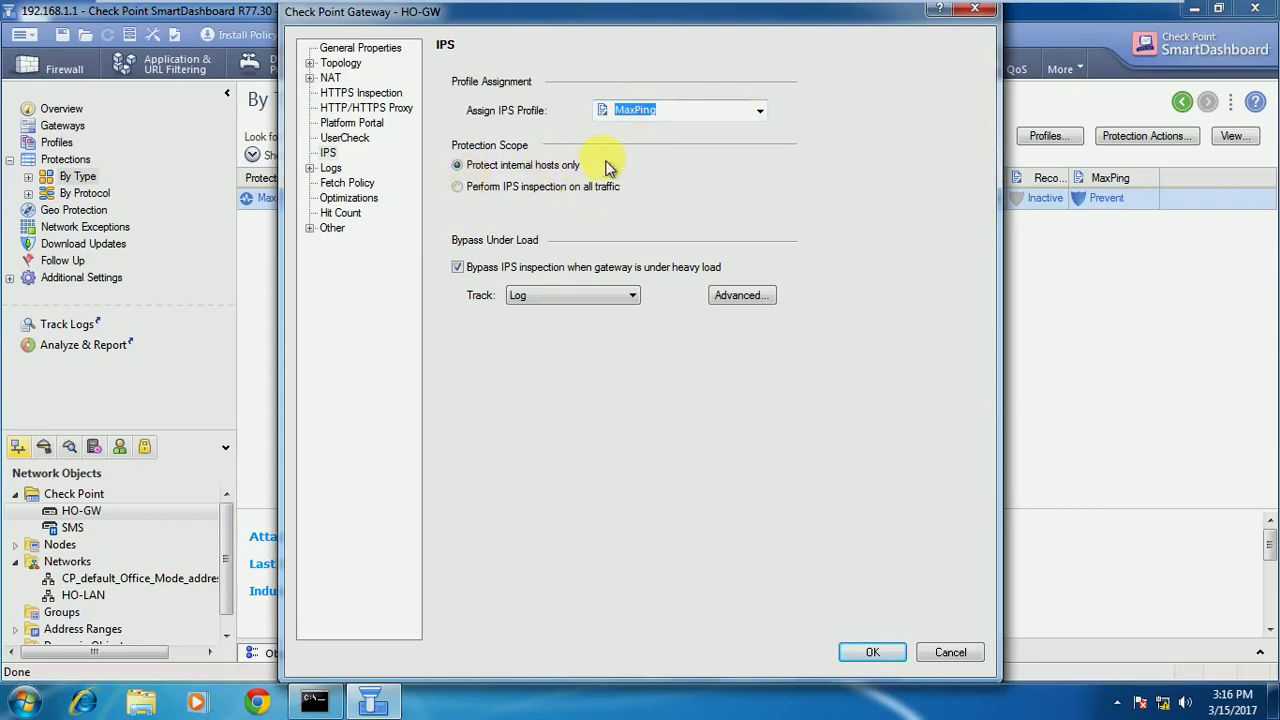
left_click(459, 270)
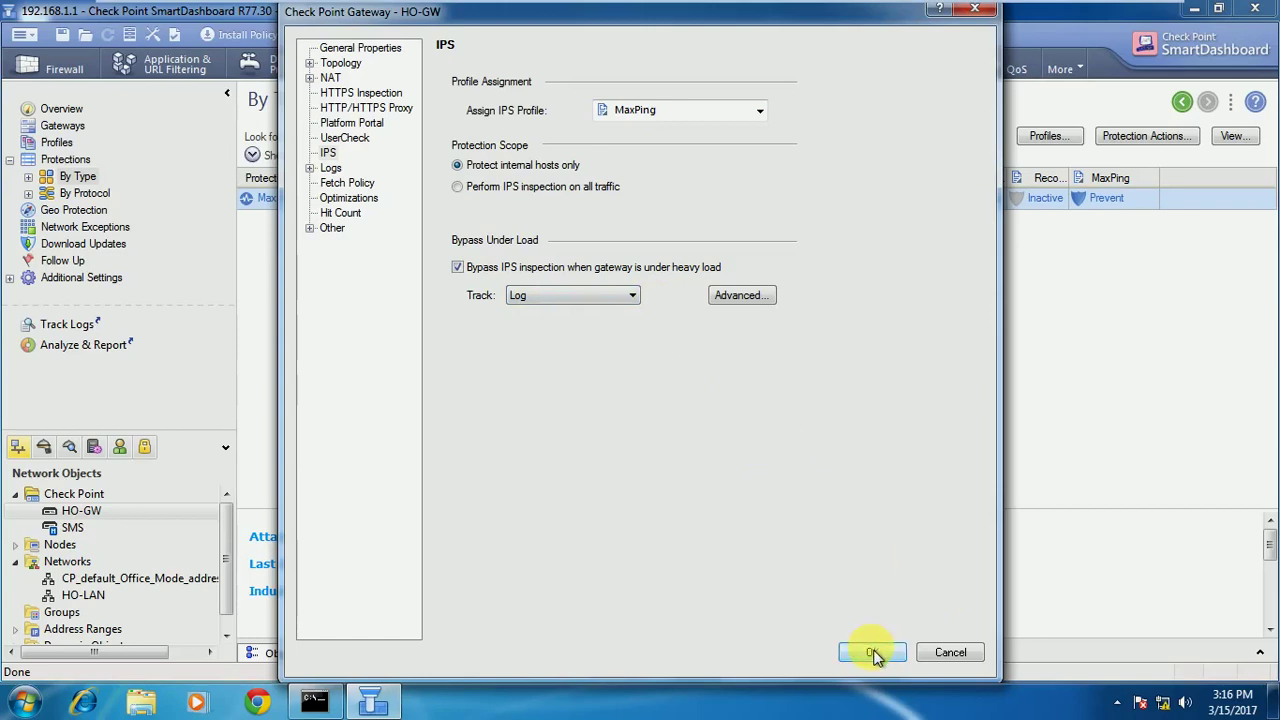
left_click(873, 652)
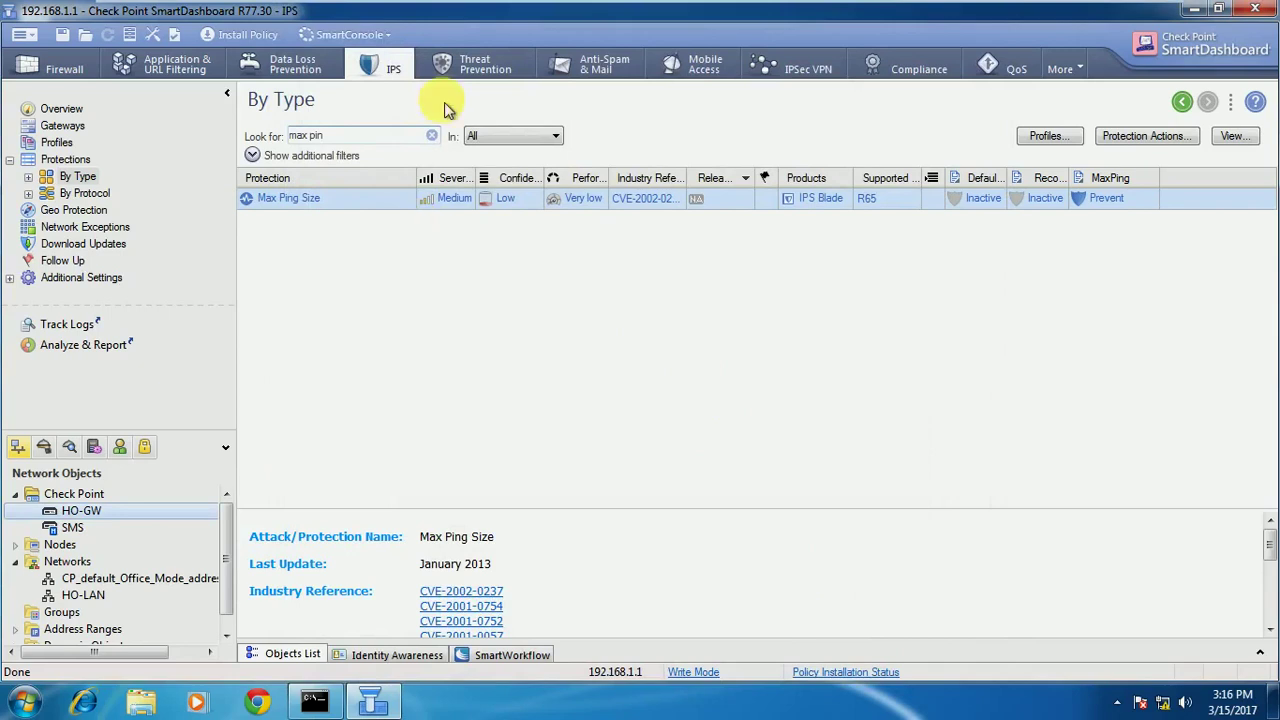
- Install the firewall policy on the HO-GW gateway
left_click(49, 74)
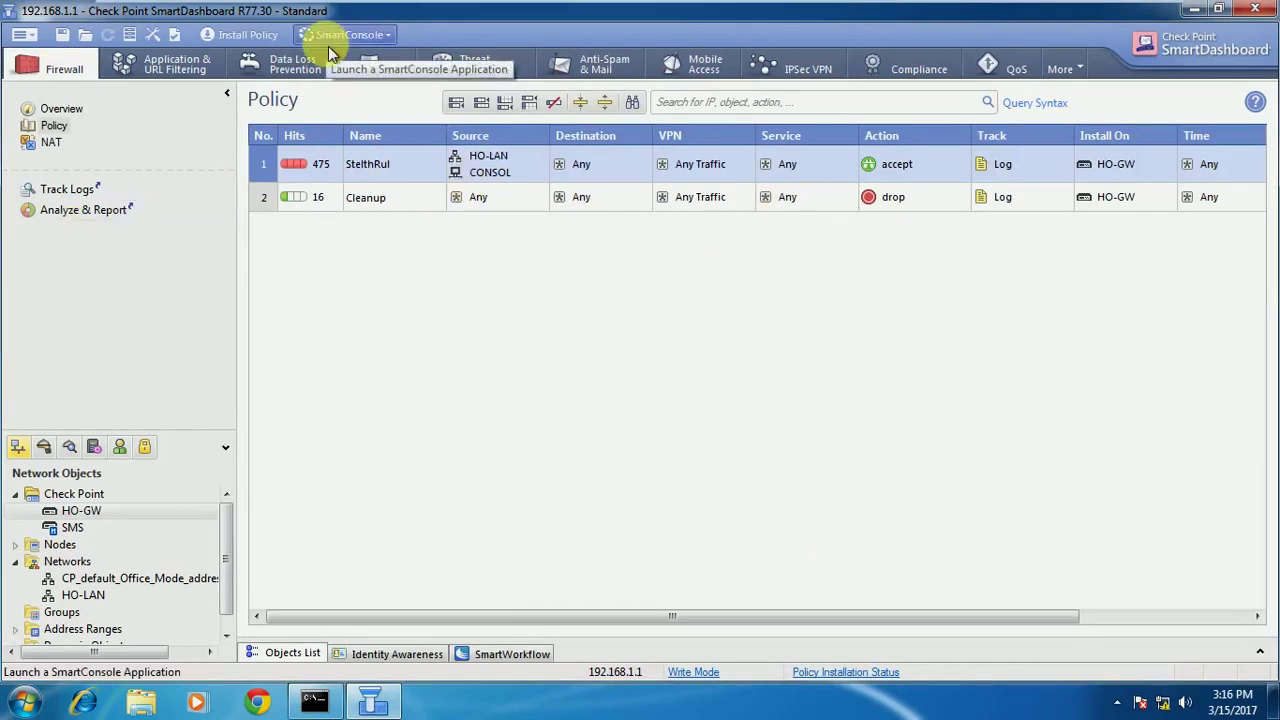
left_click(234, 36)
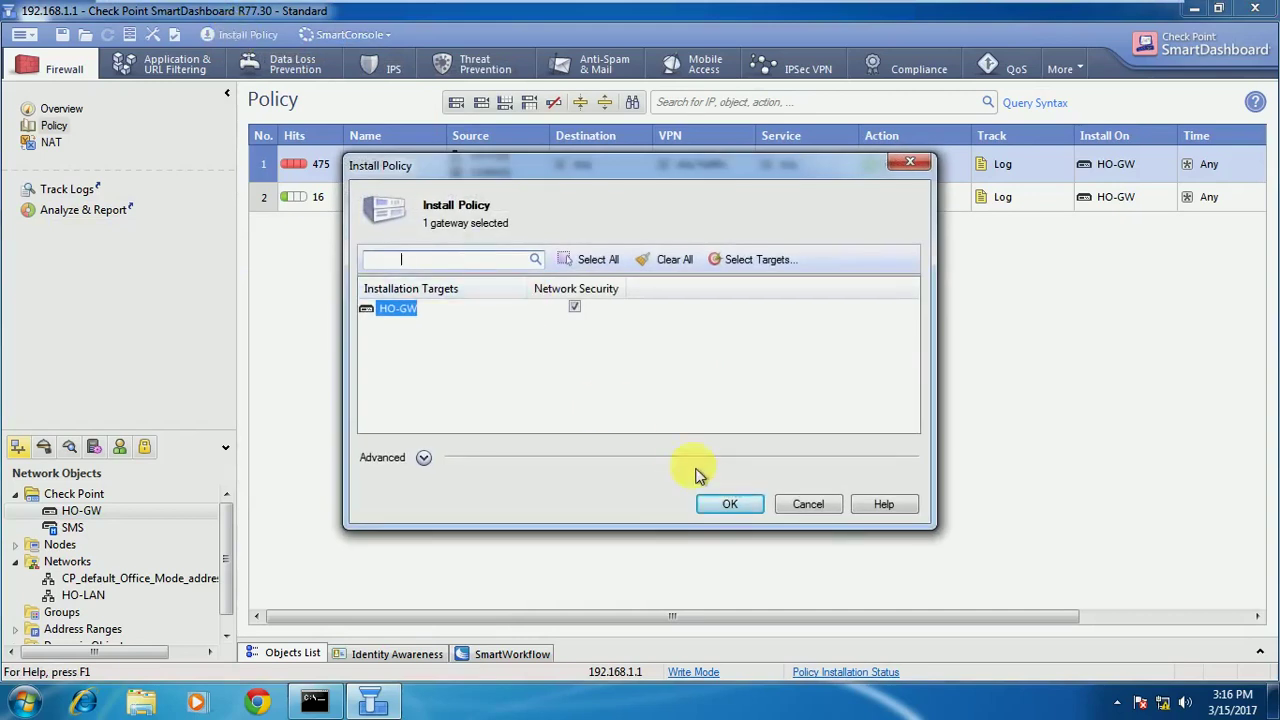
left_click(714, 504)
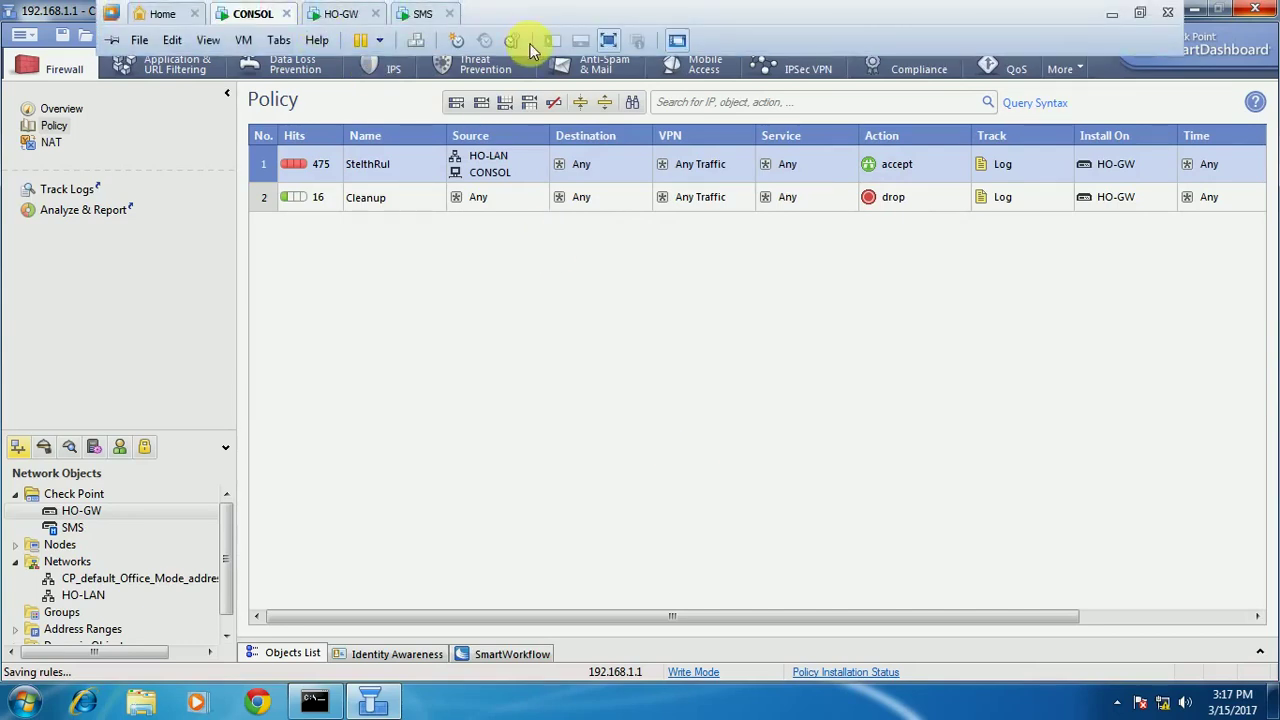
- Close the Installation Process window once installation completes successfully
left_click(609, 41)
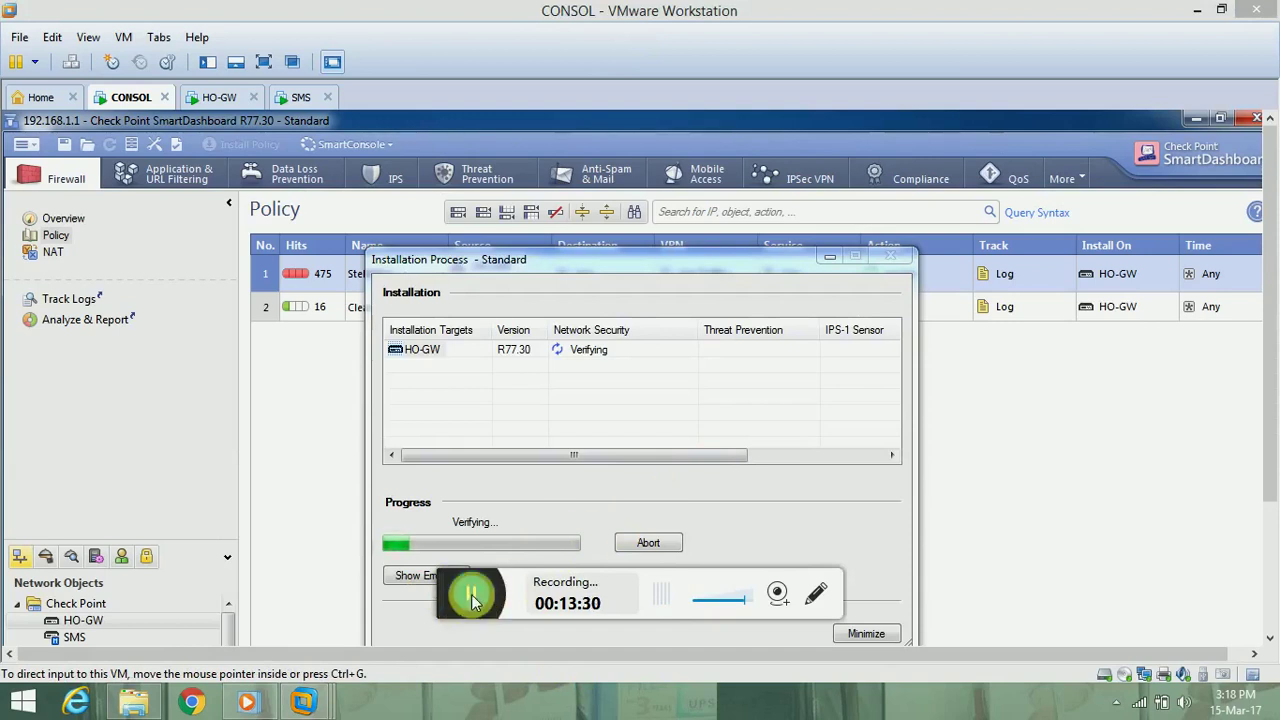
scroll(470, 592, "down", 1)
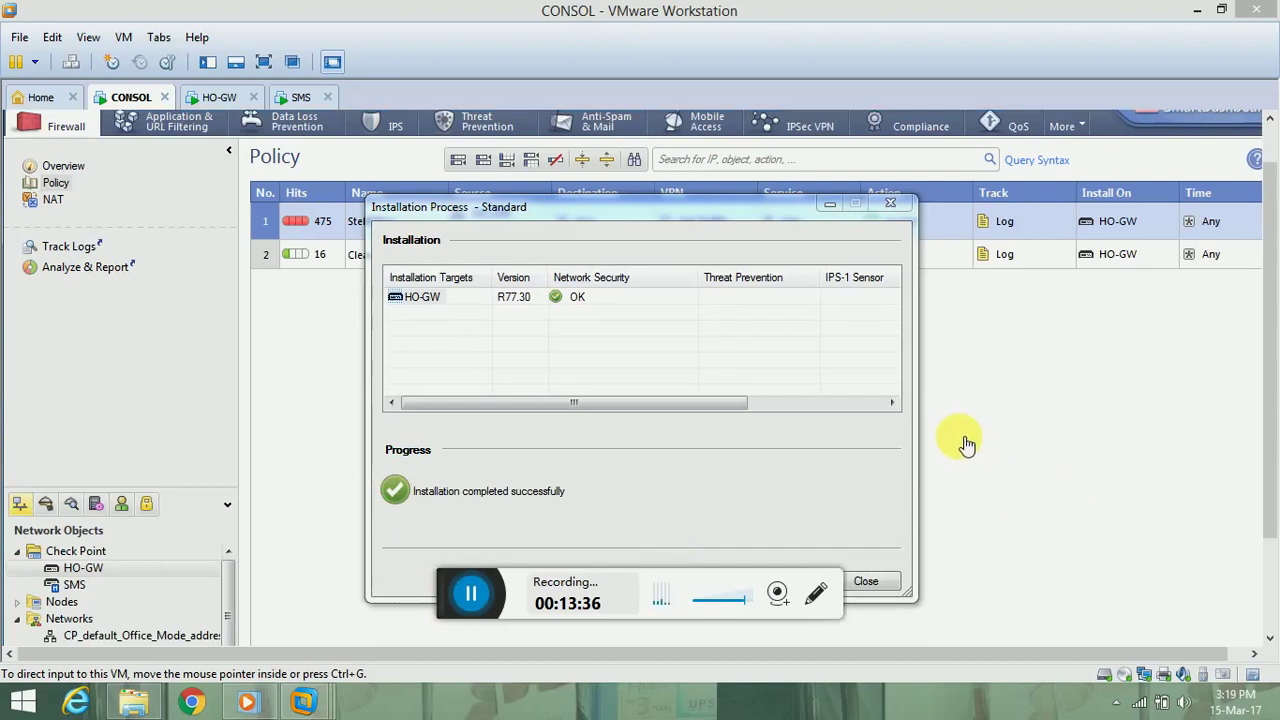
left_click(887, 588)
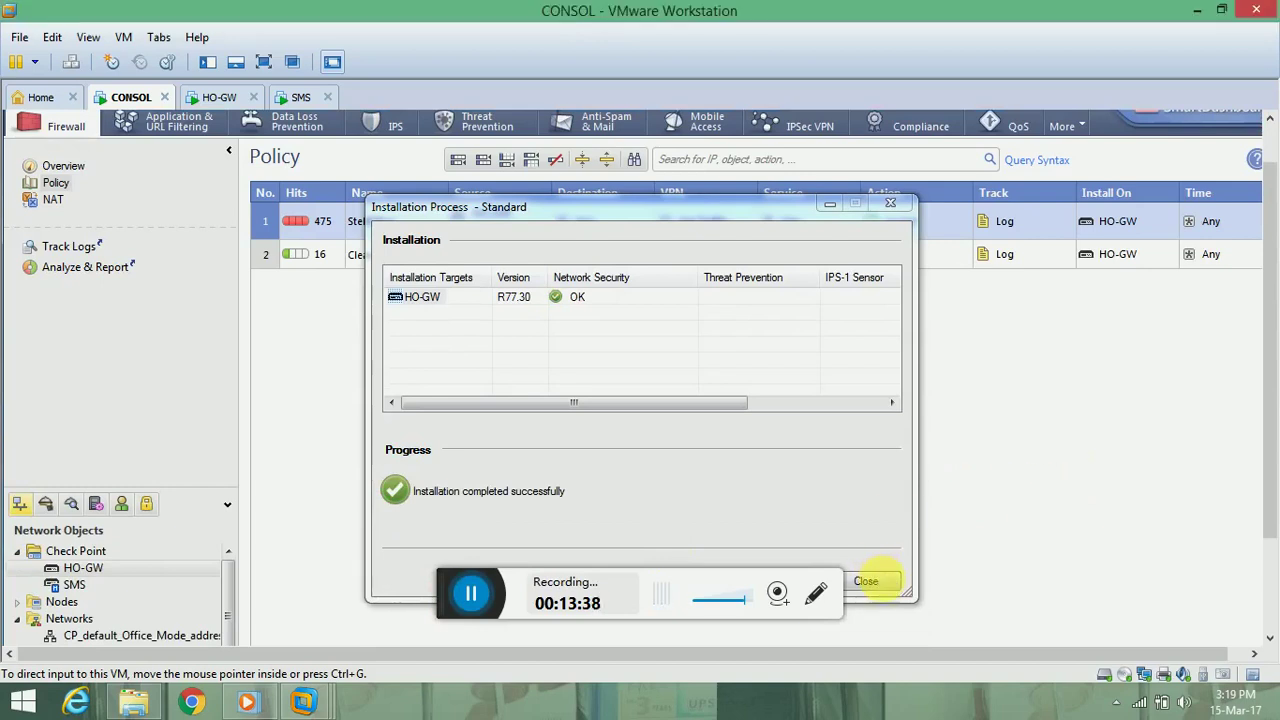
left_click(886, 586)
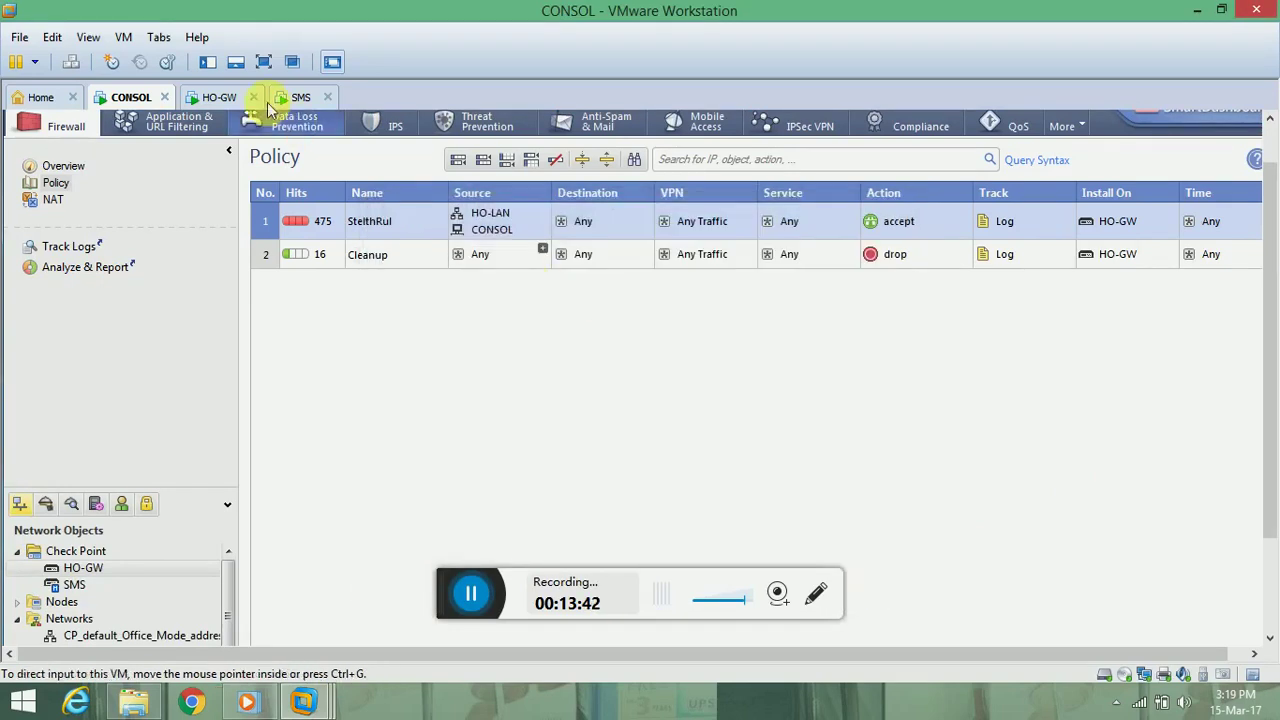
- Rerun the ping to 192.168.1.254 with the packet size changed from 1501 to 1500 bytes
left_click(264, 62)
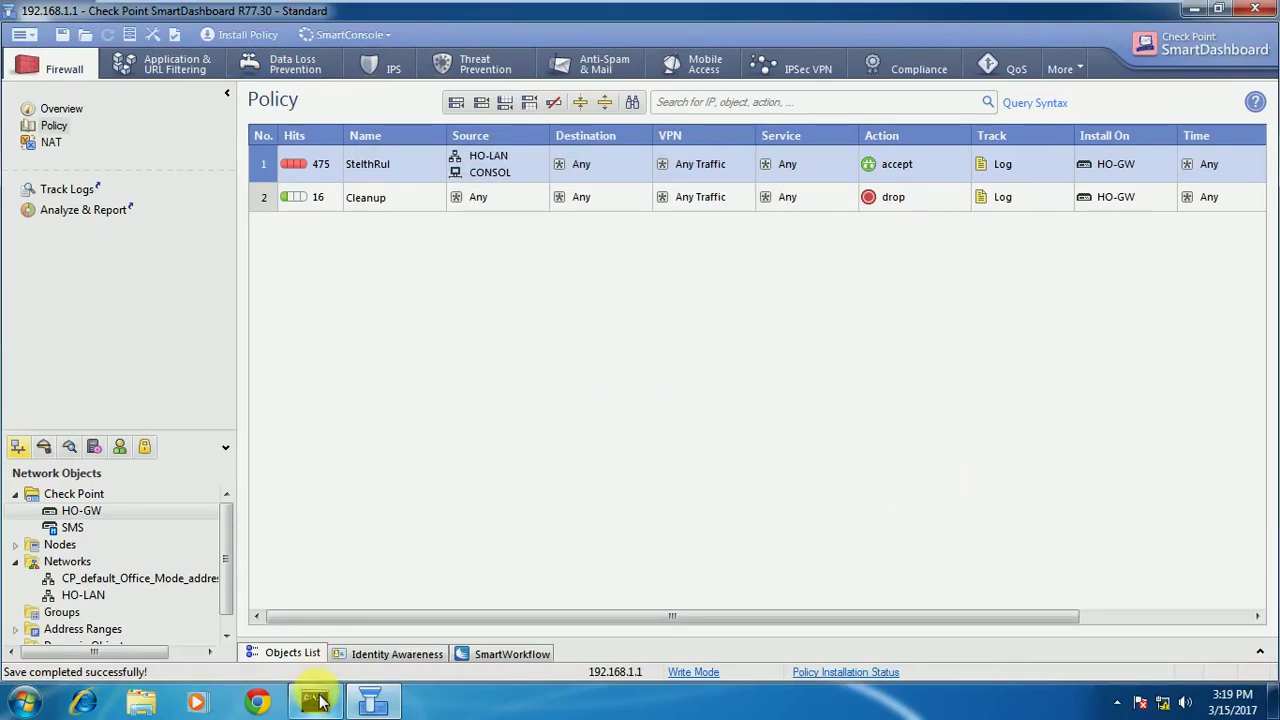
left_click(314, 702)
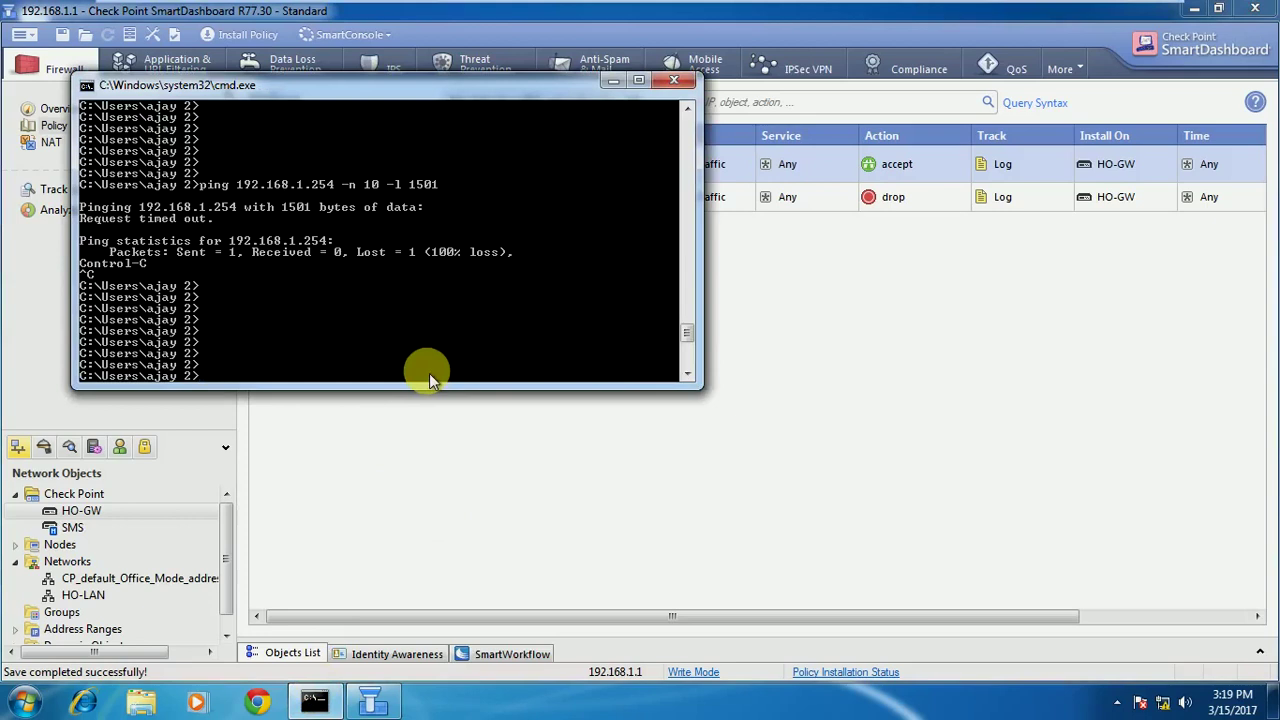
key("Up")
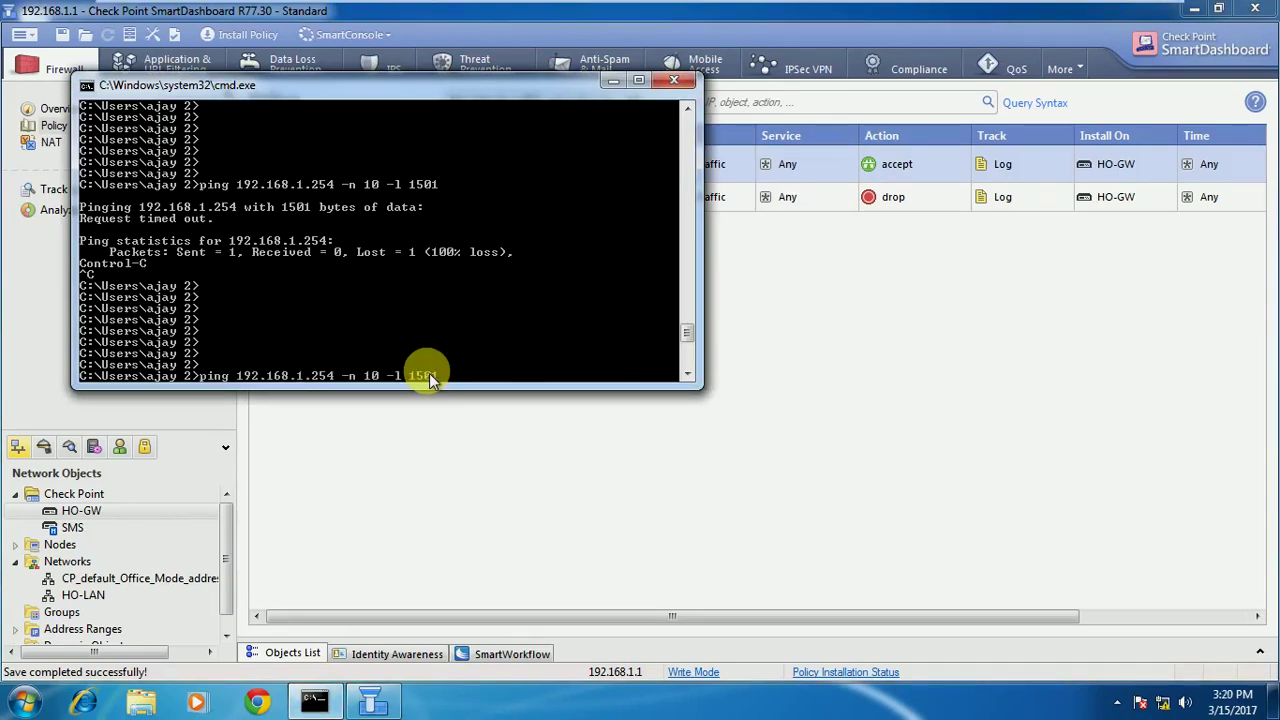
key("Left")
key("Left")
key("Left")
key("Left")
key("Right")
key("Right")
key("Right")
key("Right")
key("Right")
key("BackSpace")
key("Return")
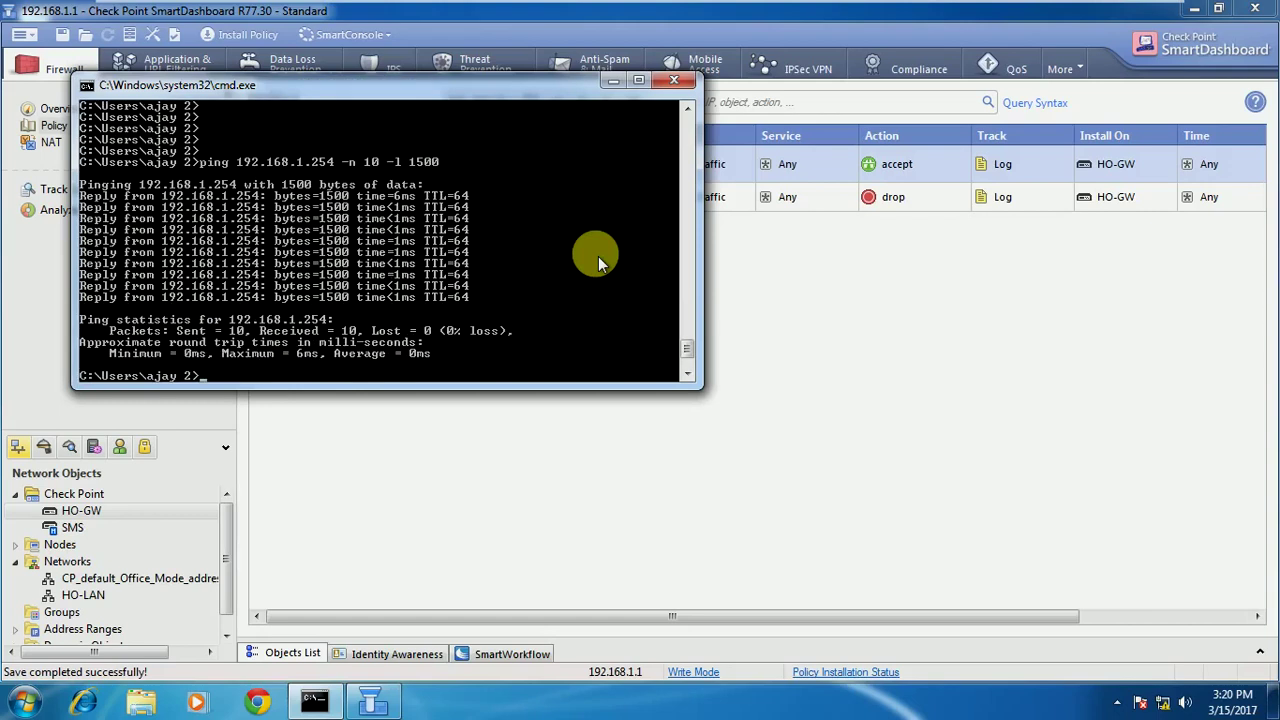
- Rerun the ping to 192.168.1.254 with 1501-byte packets
key("Up")
key("BackSpace")
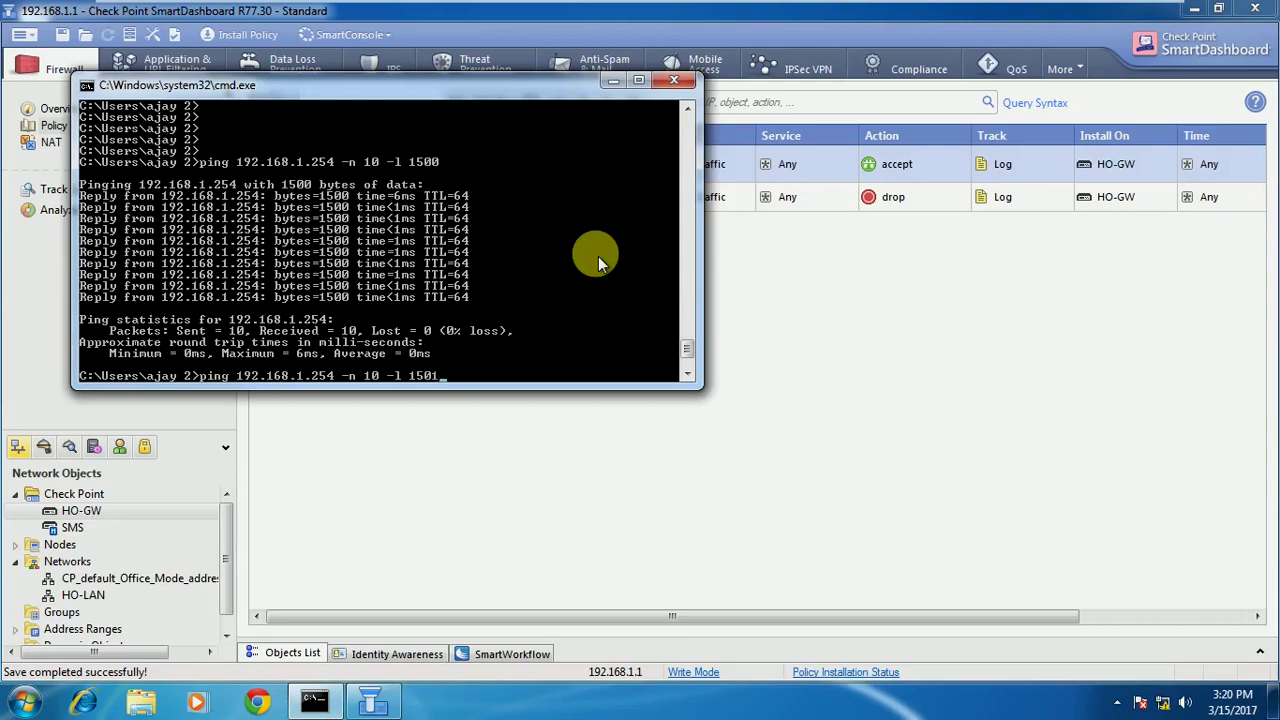
key("Return")
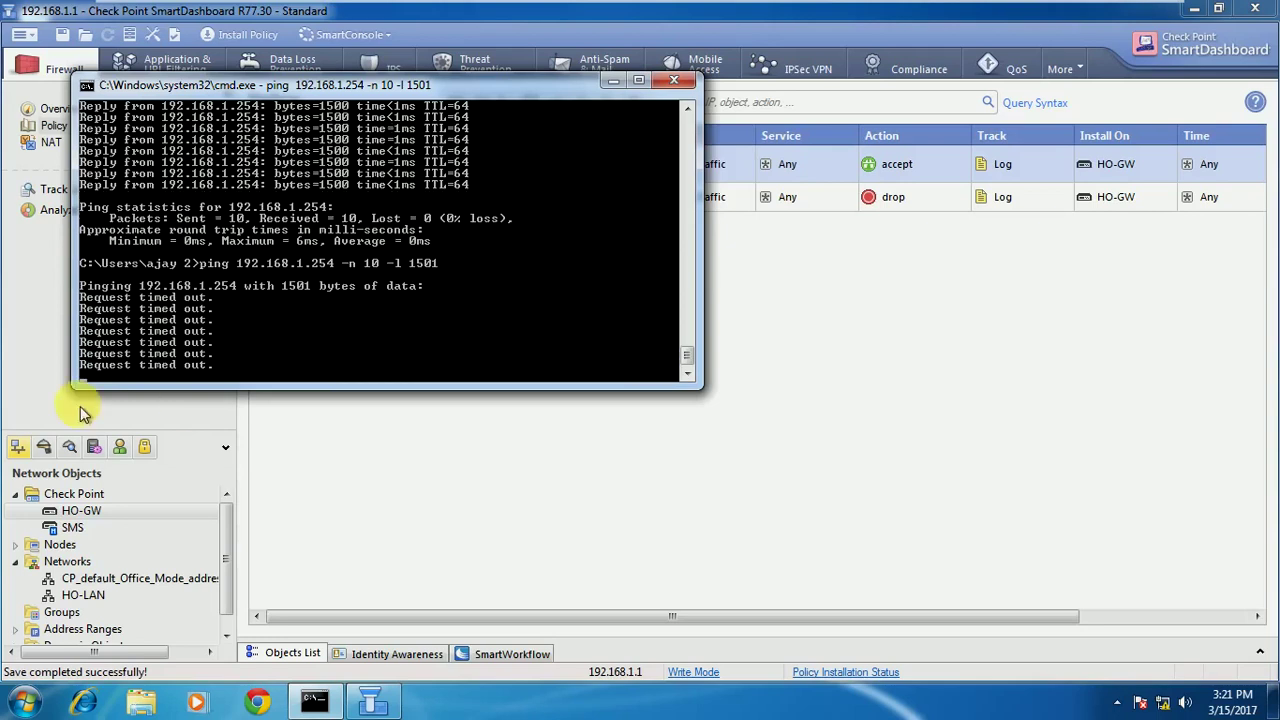
- Browse IPS By Type: Protocol Anomalies, Application Controls, Engine Settings; widen Category; expand By Protocol
left_click(15, 360)
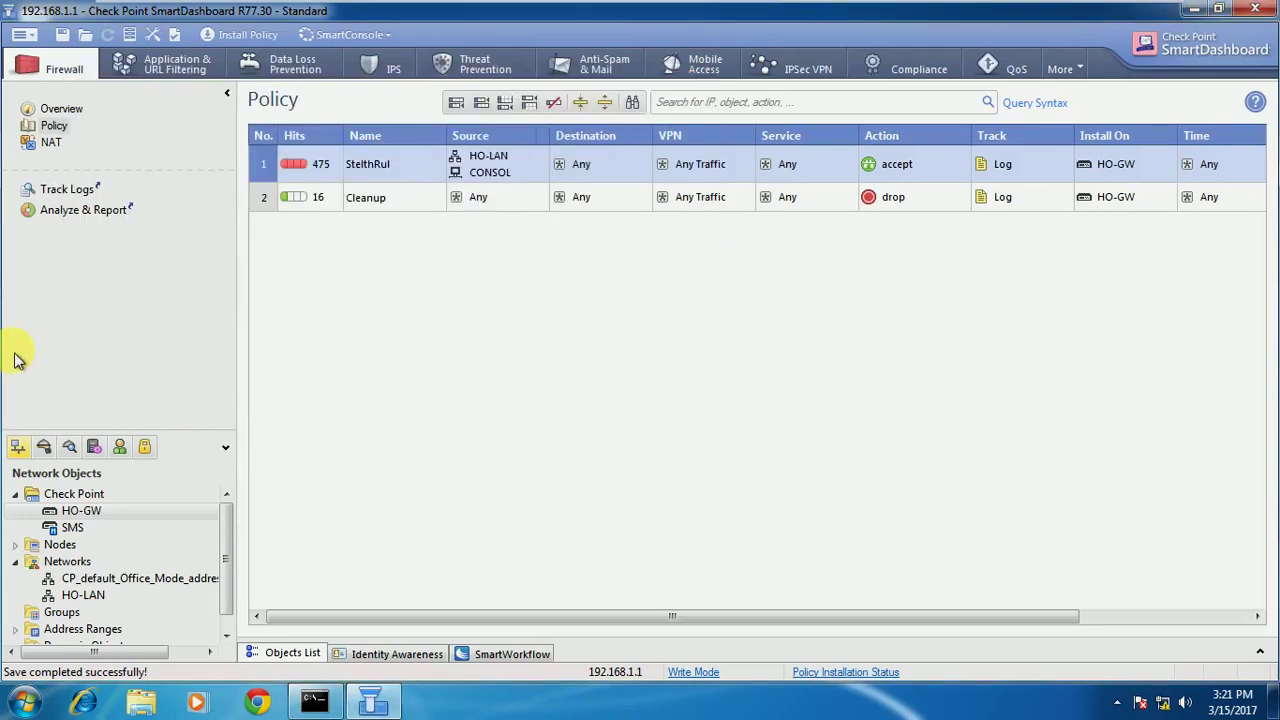
left_click(387, 77)
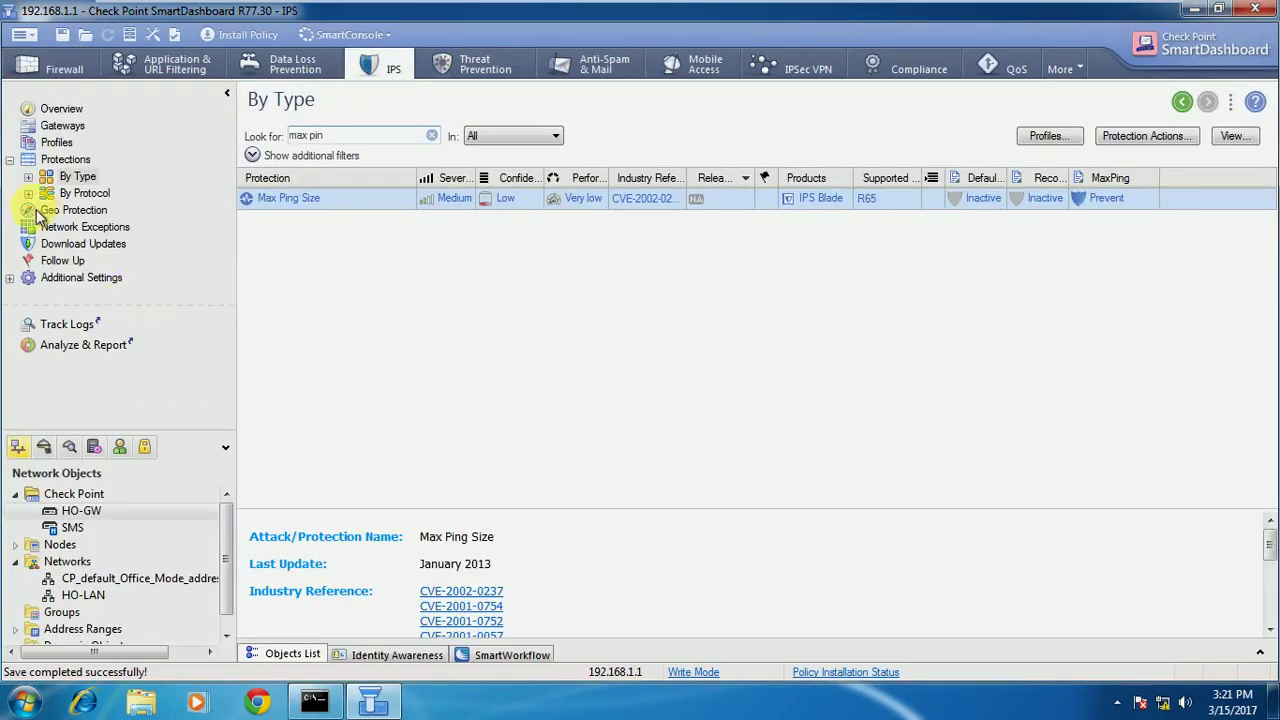
left_click(29, 178)
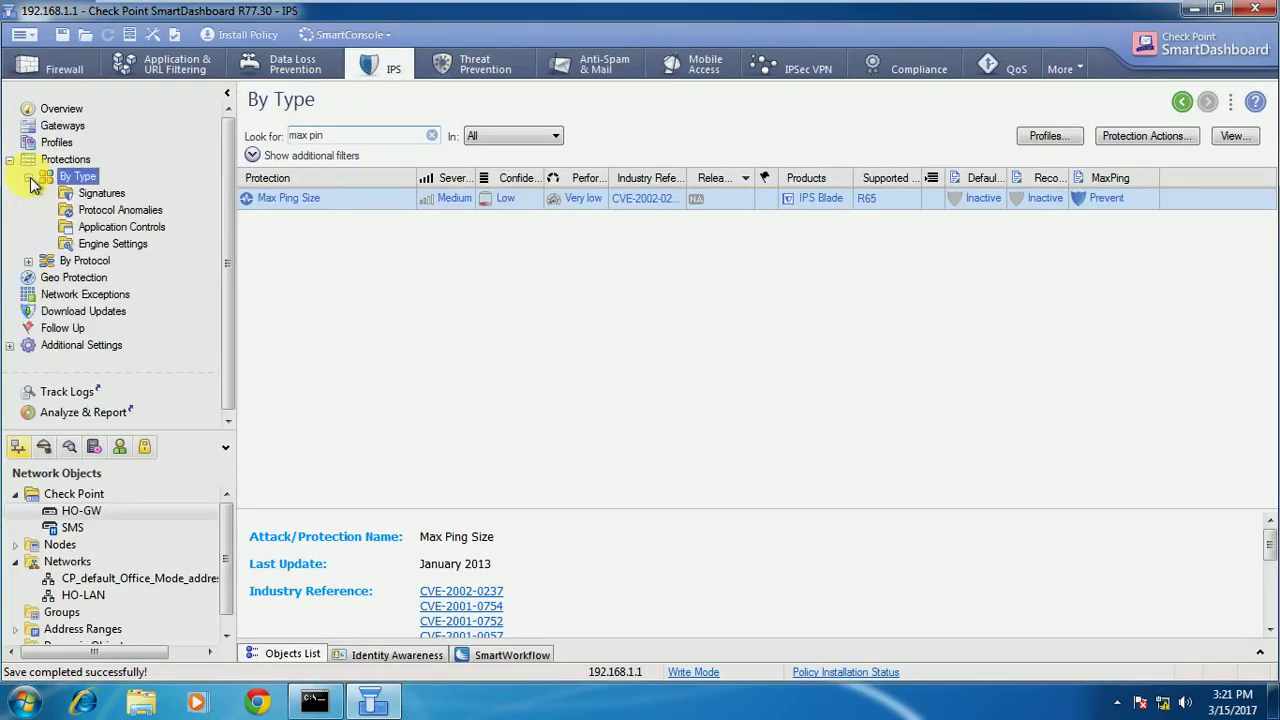
left_click(121, 213)
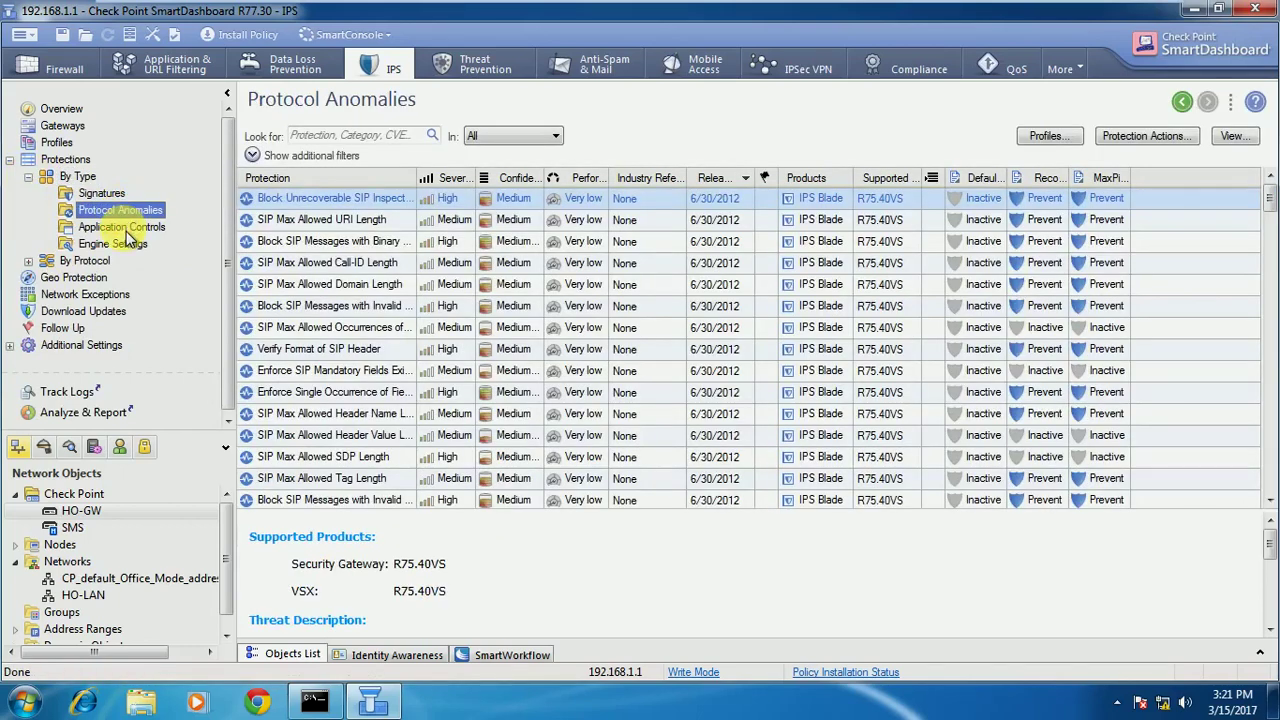
left_click(126, 229)
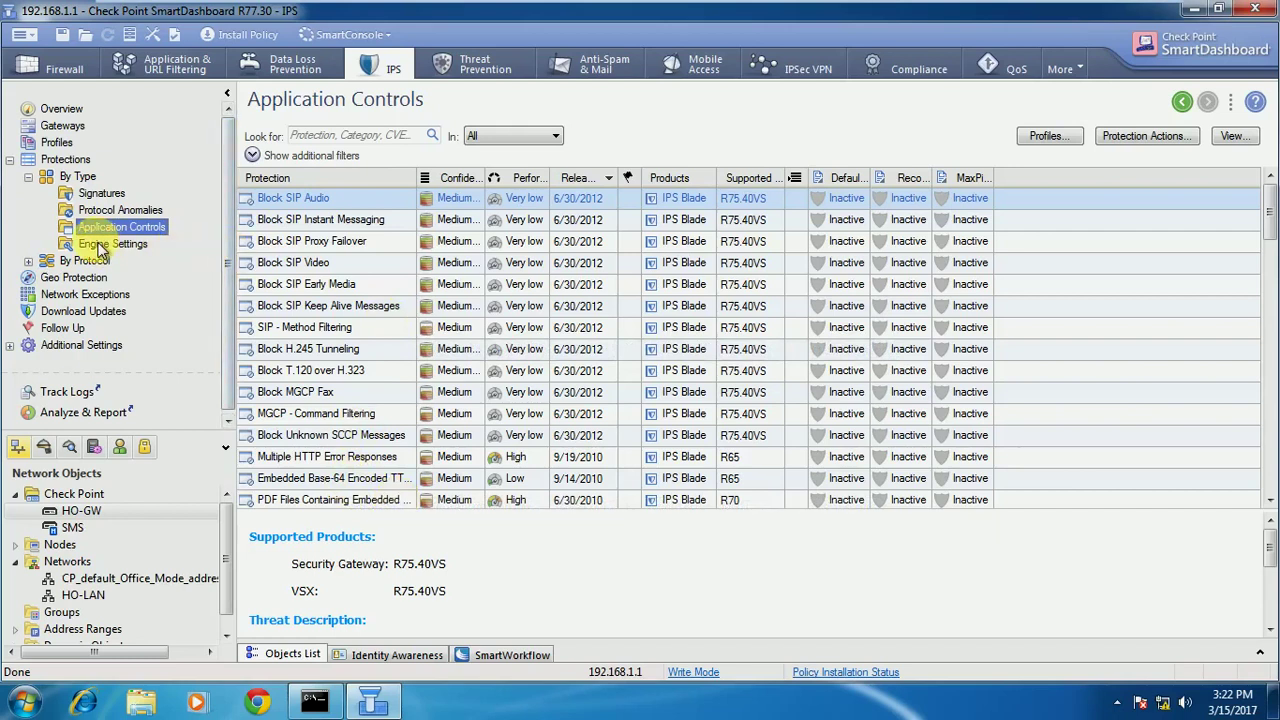
left_click(100, 245)
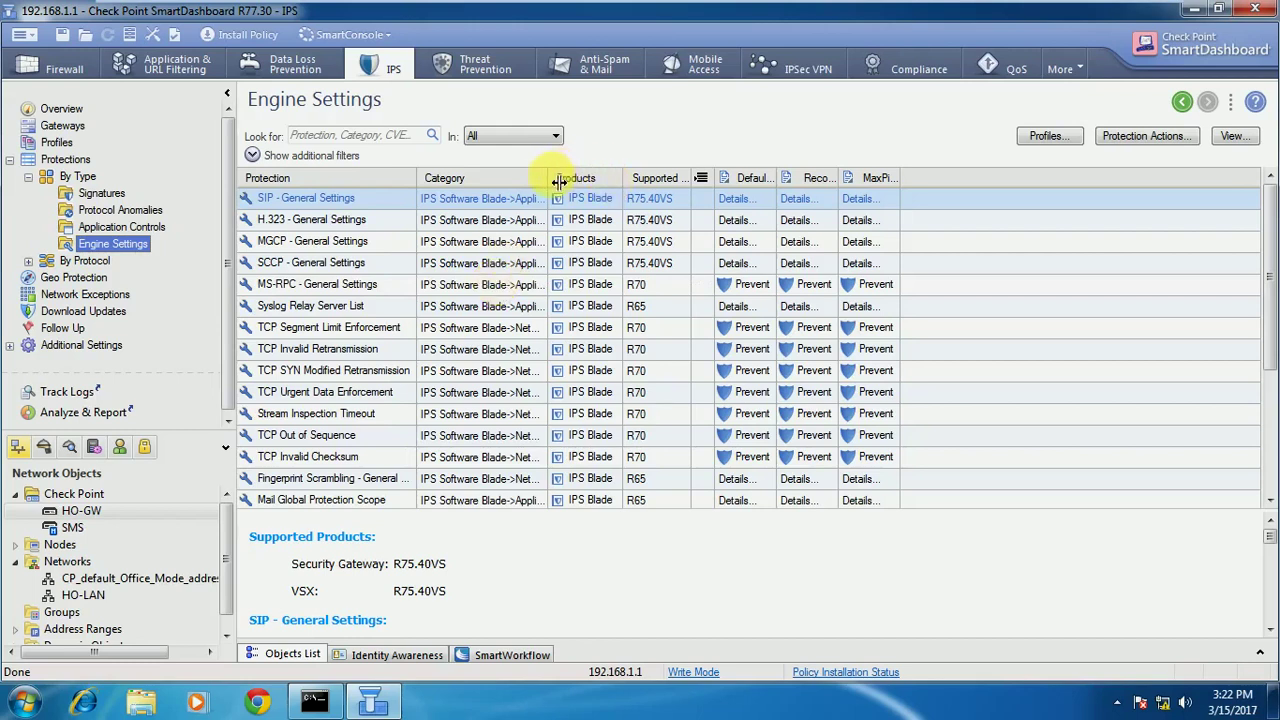
left_click_drag(548, 177, 737, 179)
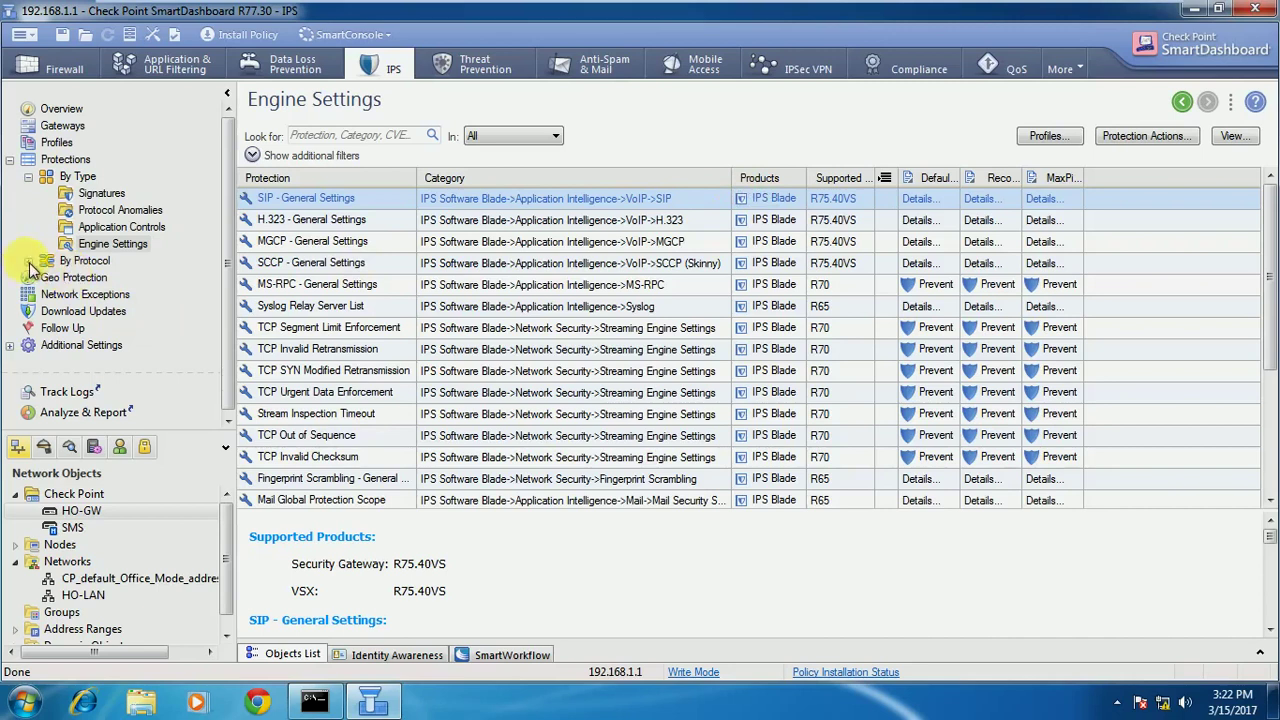
left_click(29, 261)
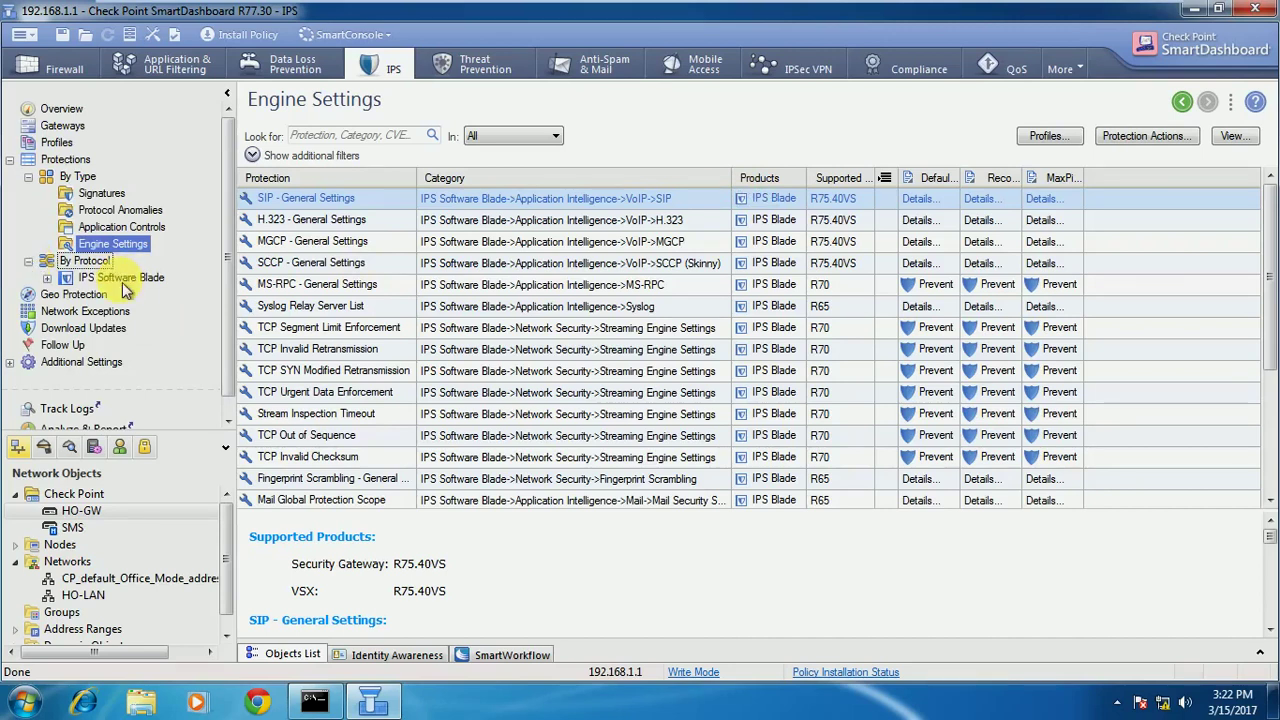
- Show the IPS Software Blade protections, filter them by 'icmp', then clear the search
left_click(122, 279)
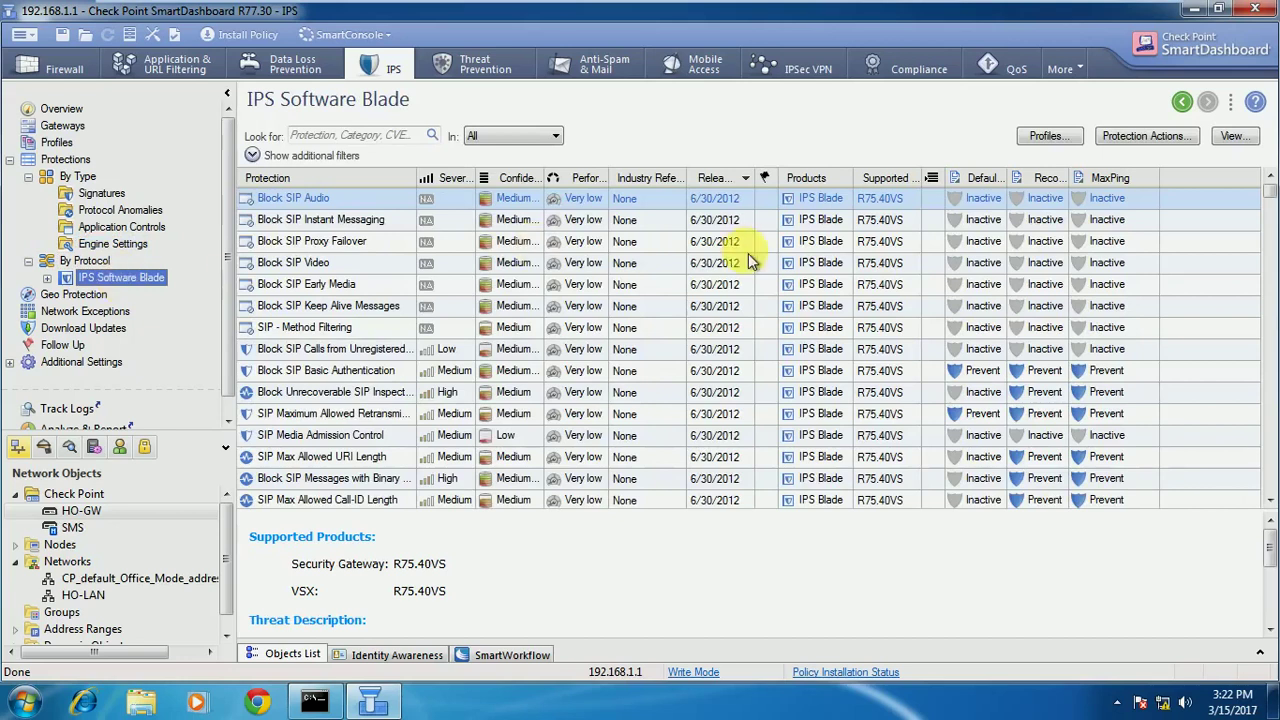
left_click(1270, 243)
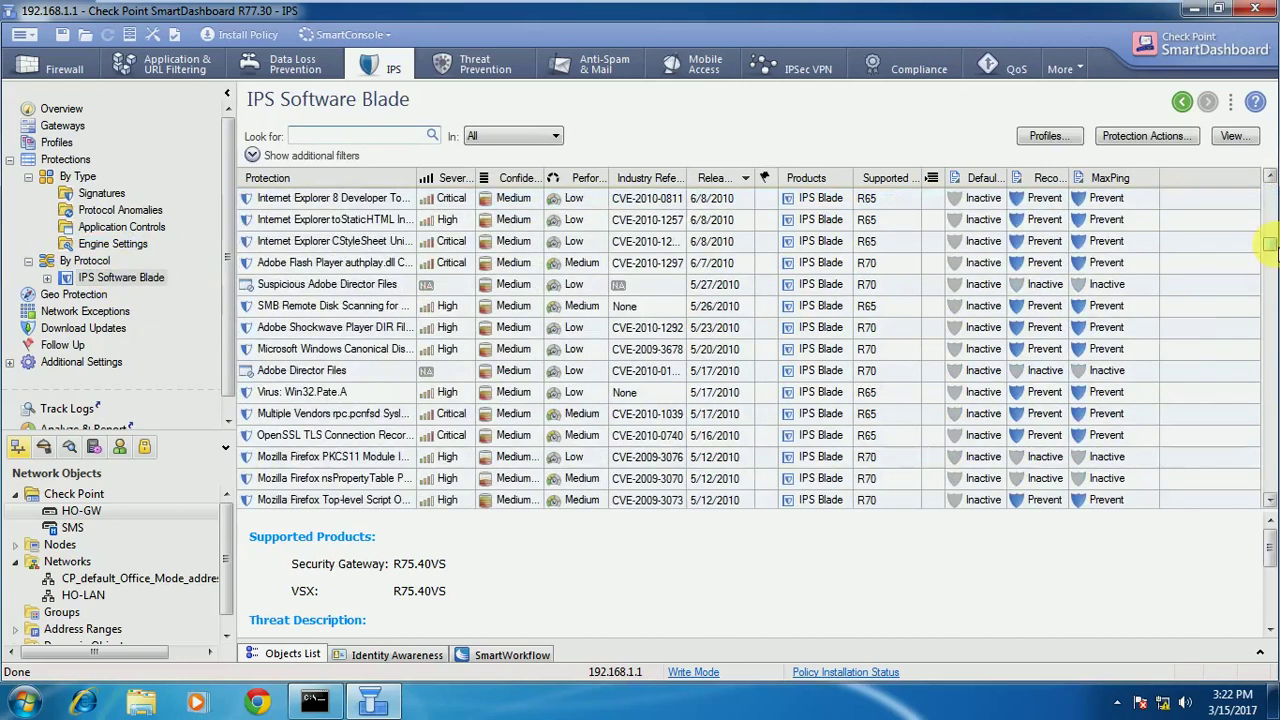
left_click(1270, 243)
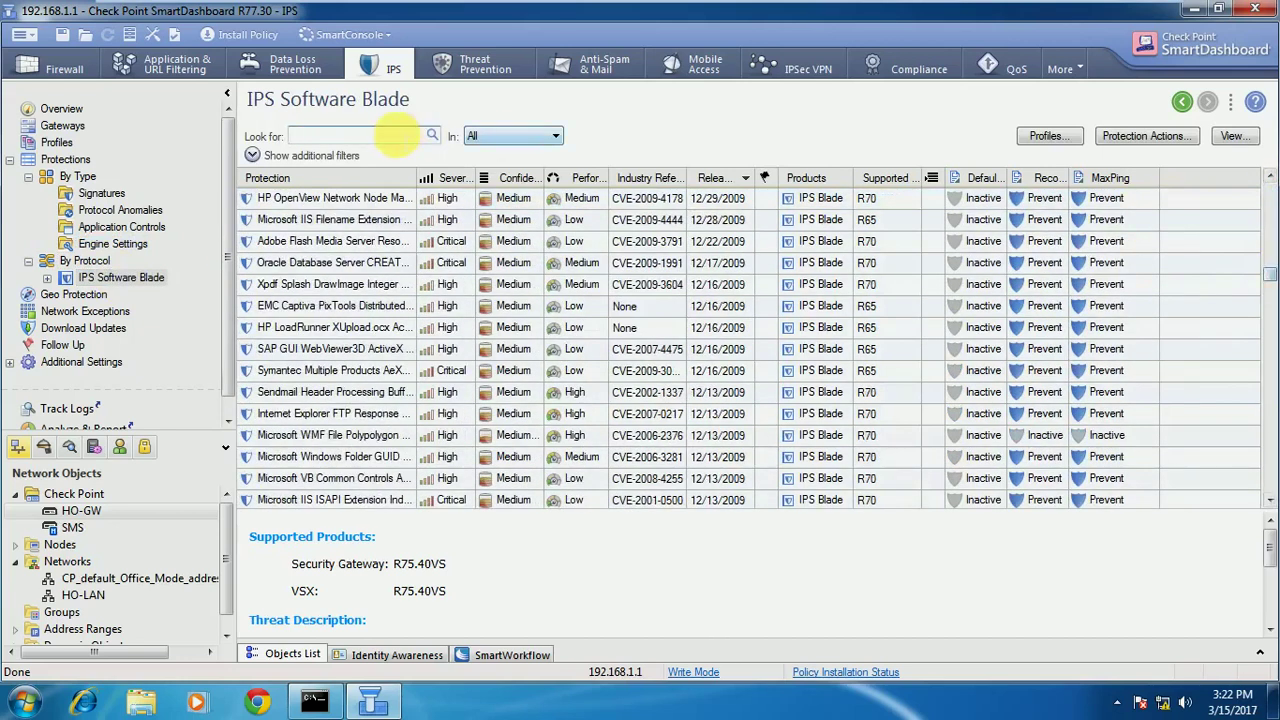
type("icm")
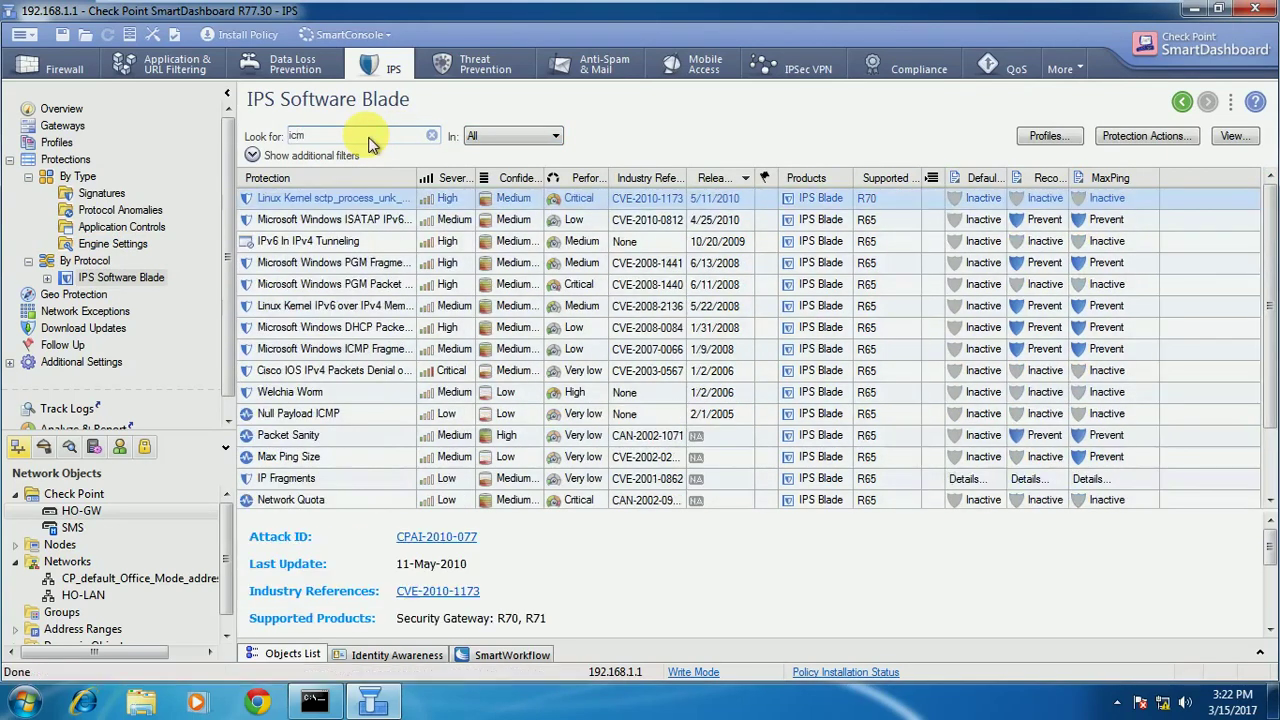
type("p")
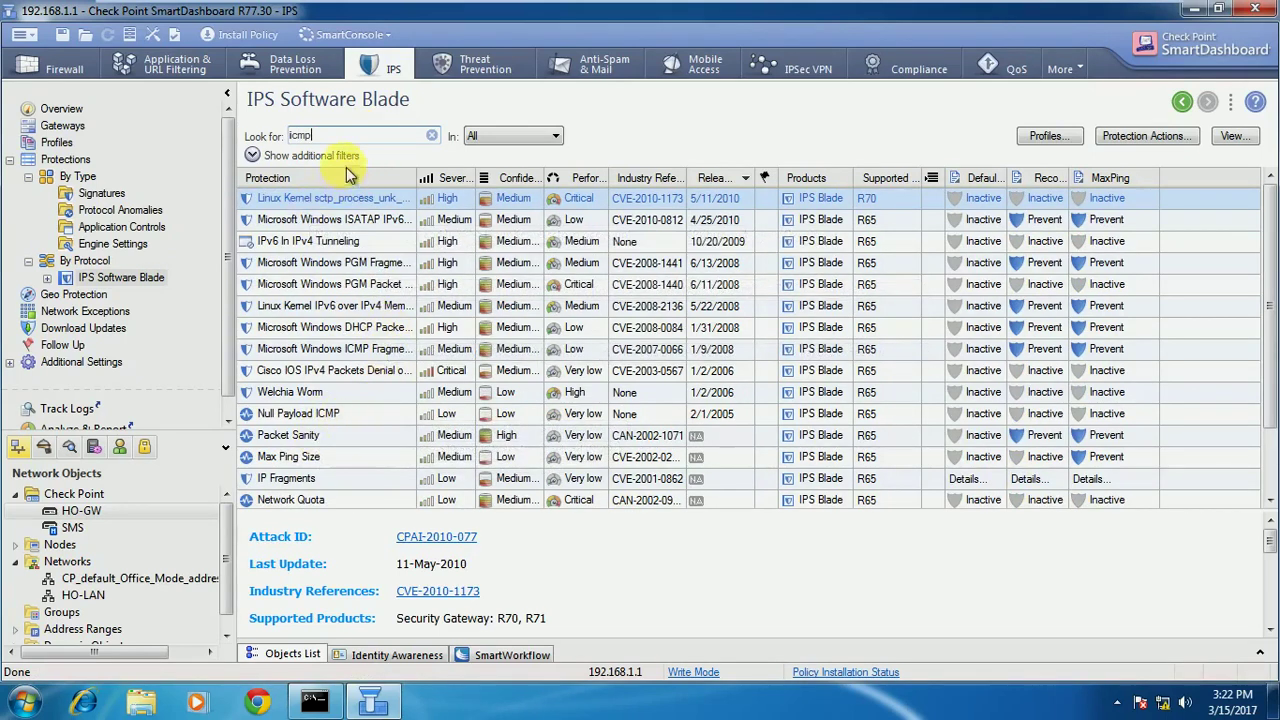
double_click(300, 135)
key("BackSpace")
type("\\")
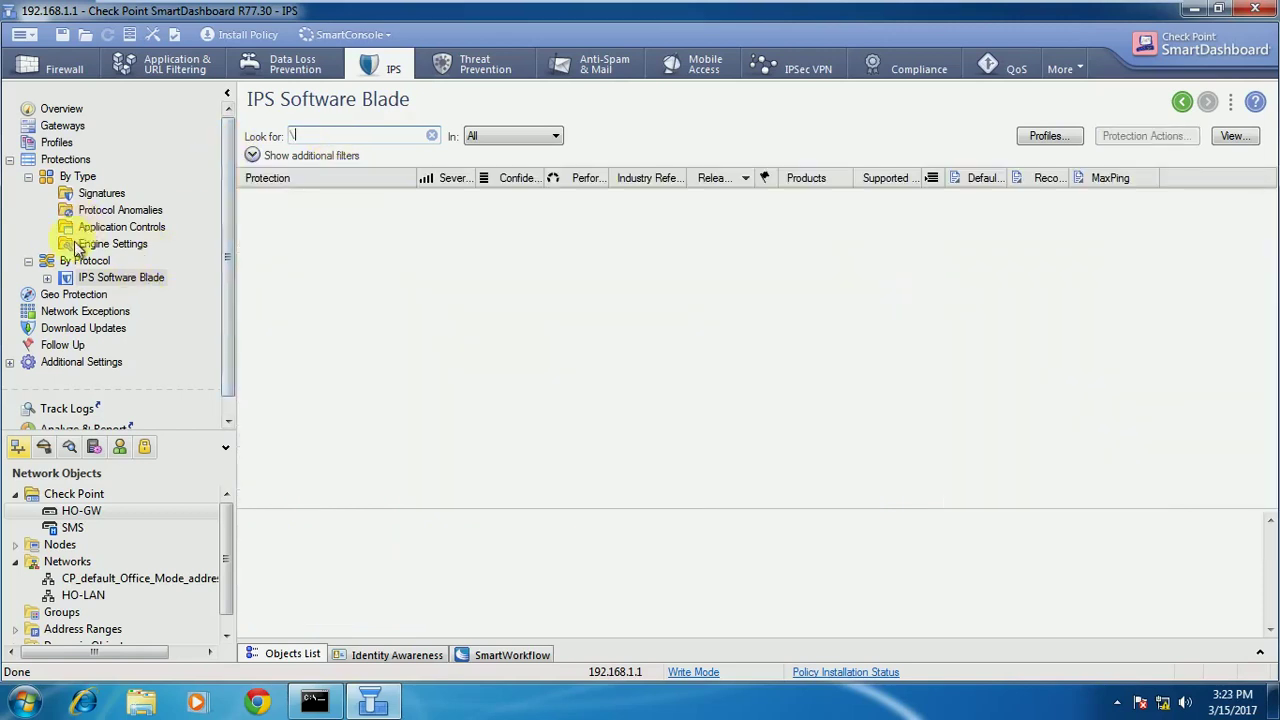
- Expand IPS Software Blade and view Network Security, Application Intelligence, then Web Intelligence protections
left_click(47, 280)
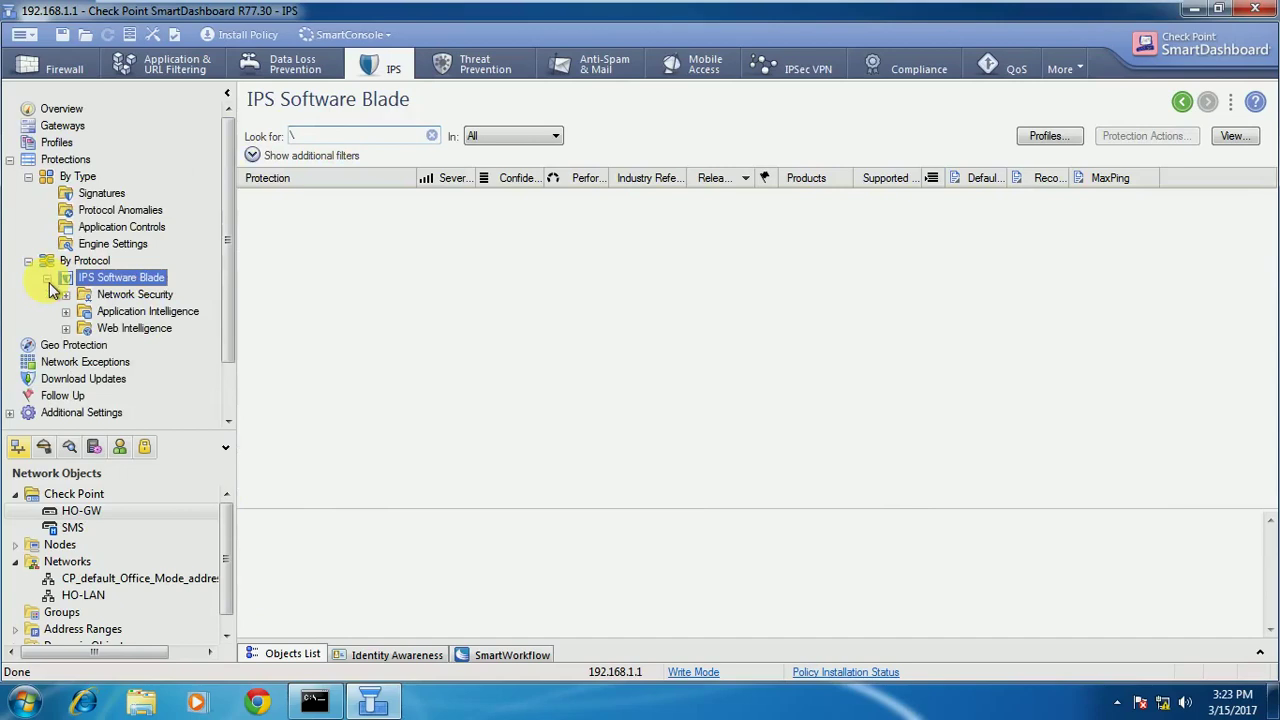
left_click(135, 295)
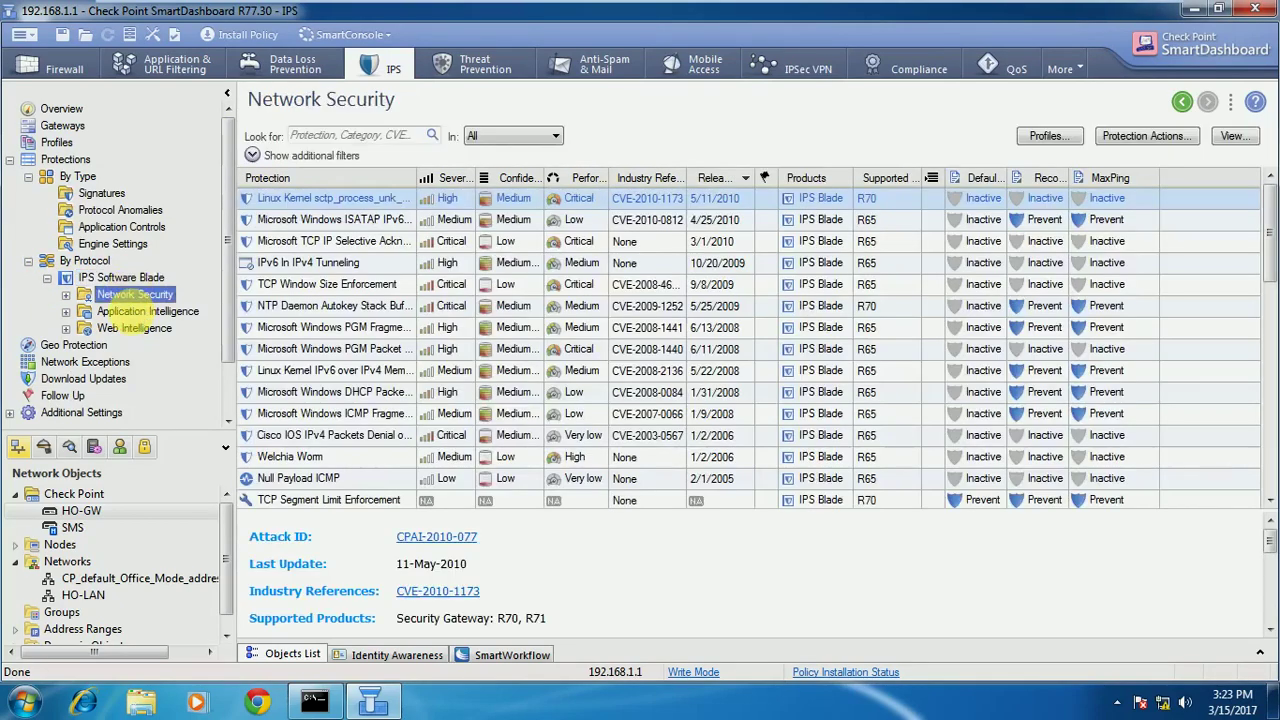
left_click(137, 313)
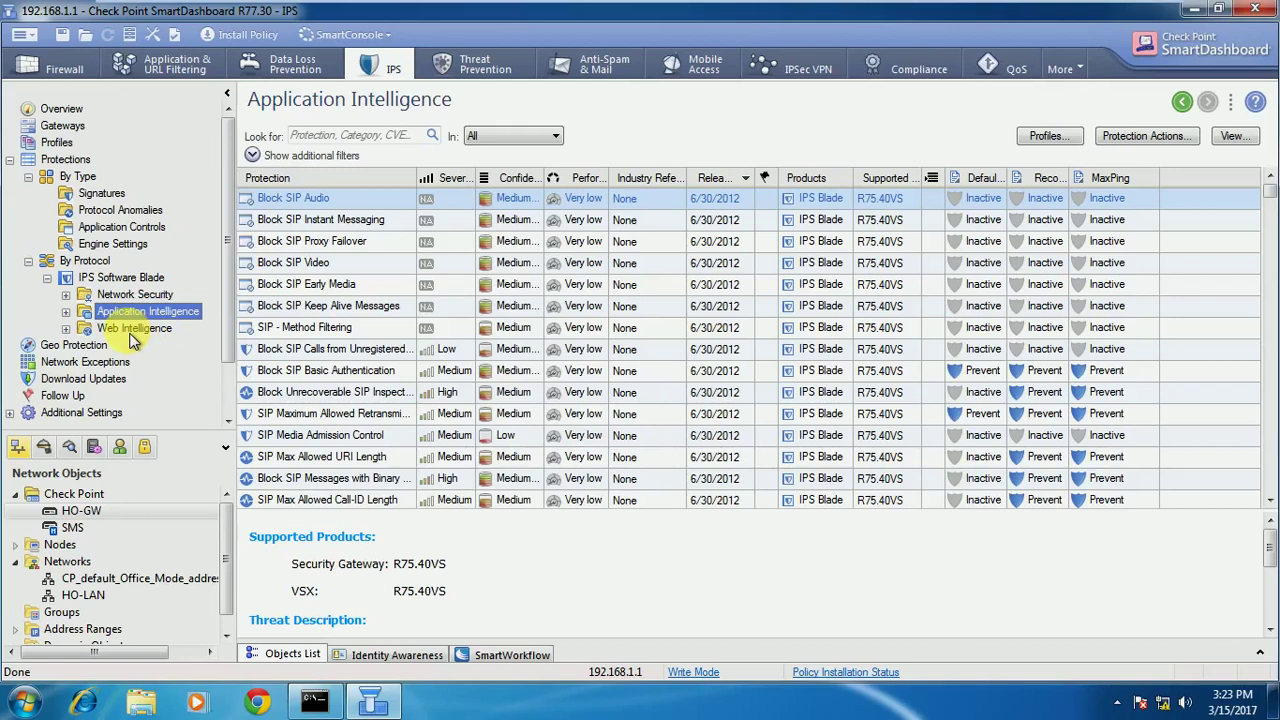
left_click(130, 330)
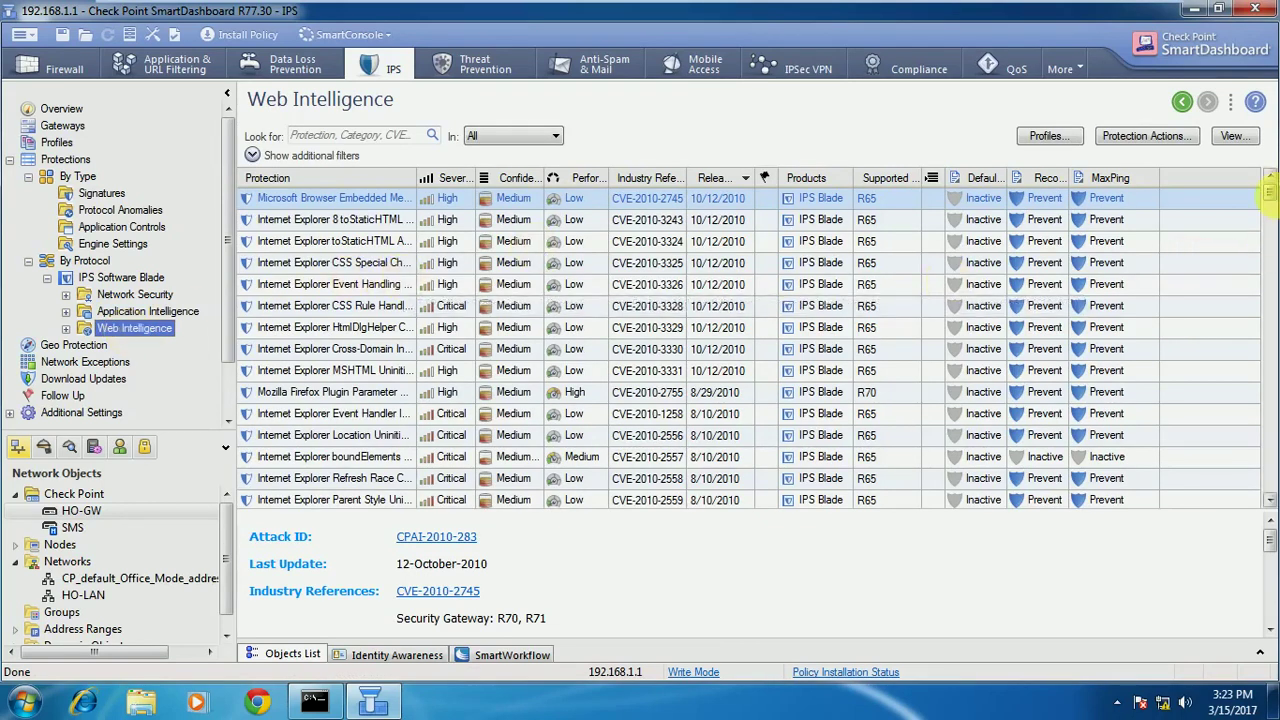
left_click_drag(1268, 192, 1272, 340)
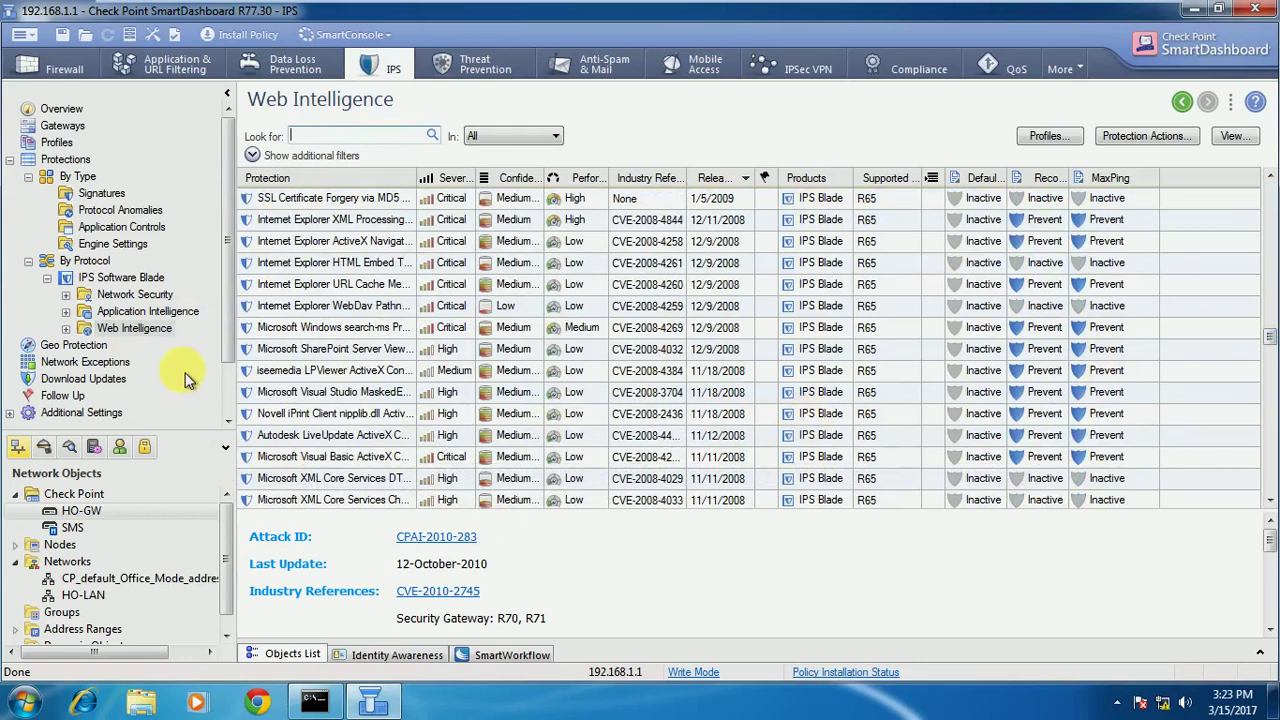
- In Geo Protection, pick MaxPing, set Action to Prevent, Other Countries to Block, then add a rule
left_click(76, 346)
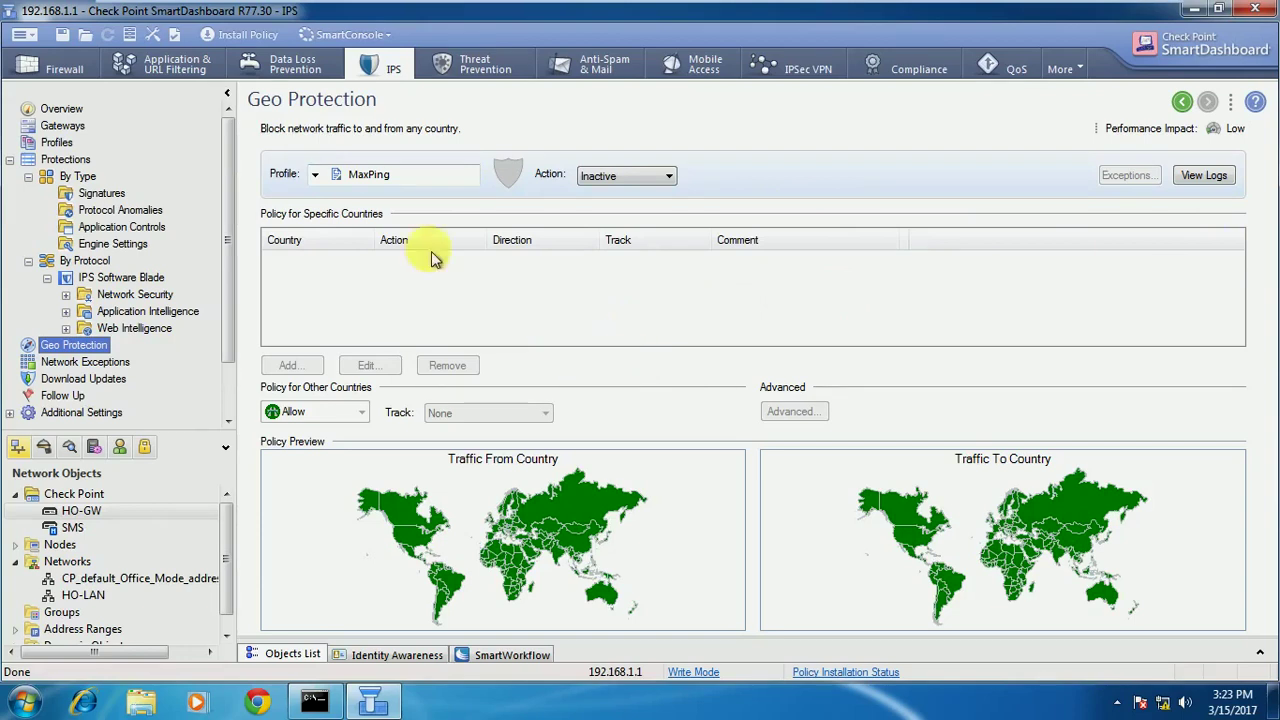
left_click(380, 177)
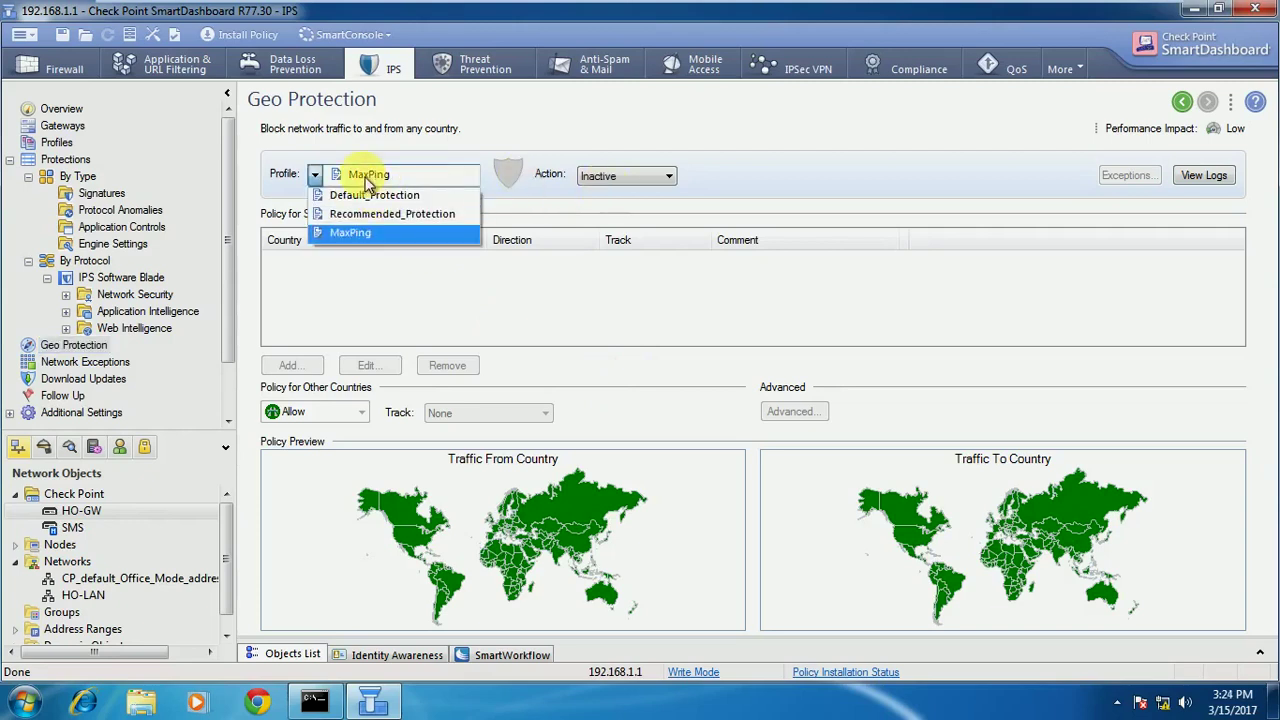
left_click(643, 175)
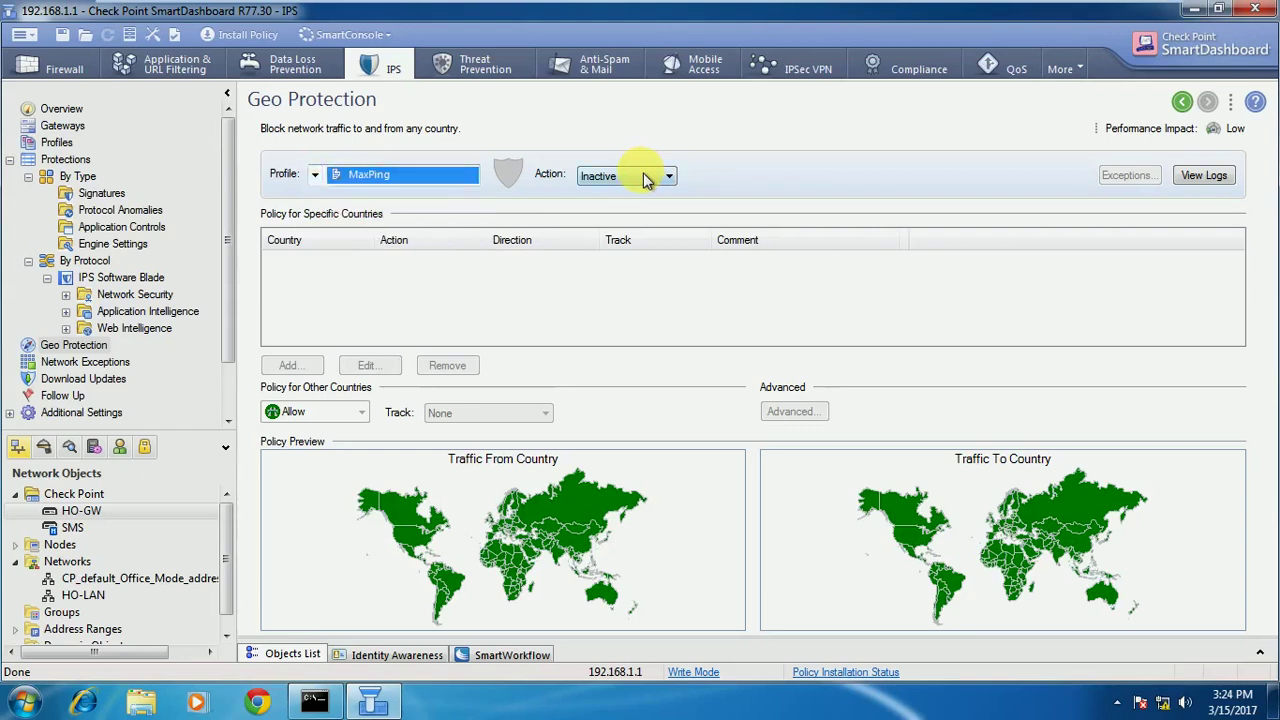
left_click(645, 177)
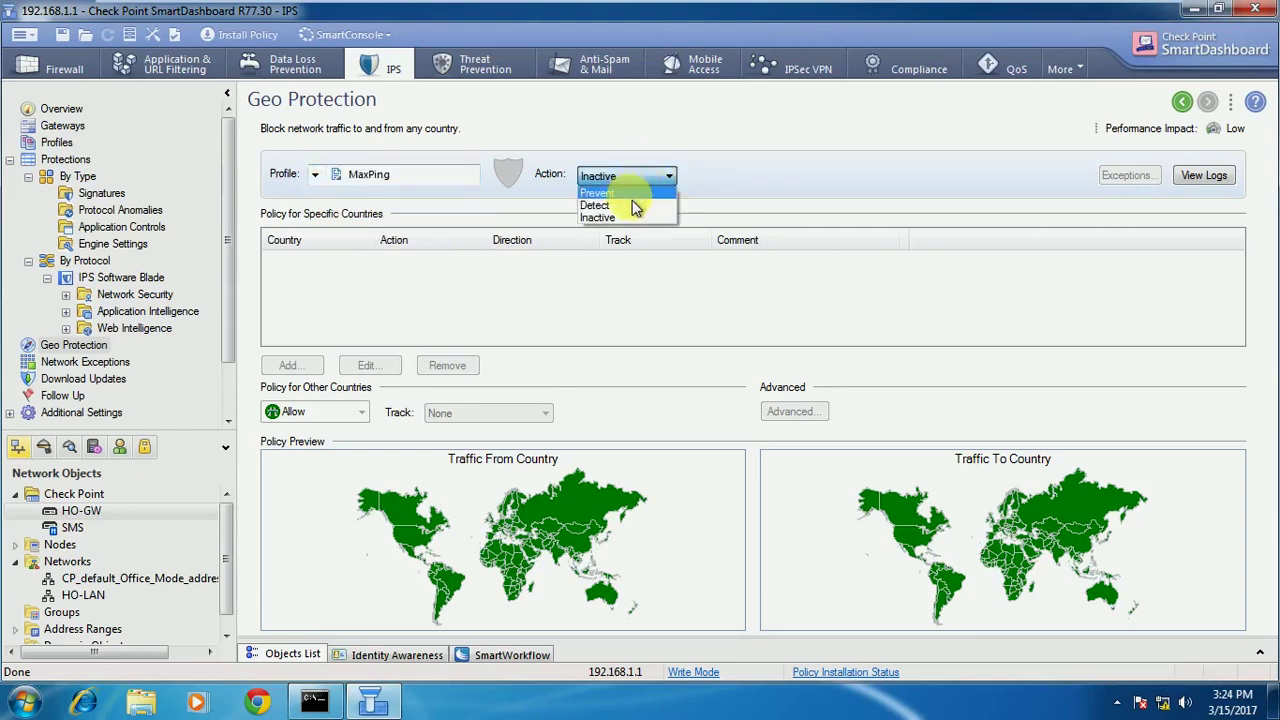
left_click(632, 196)
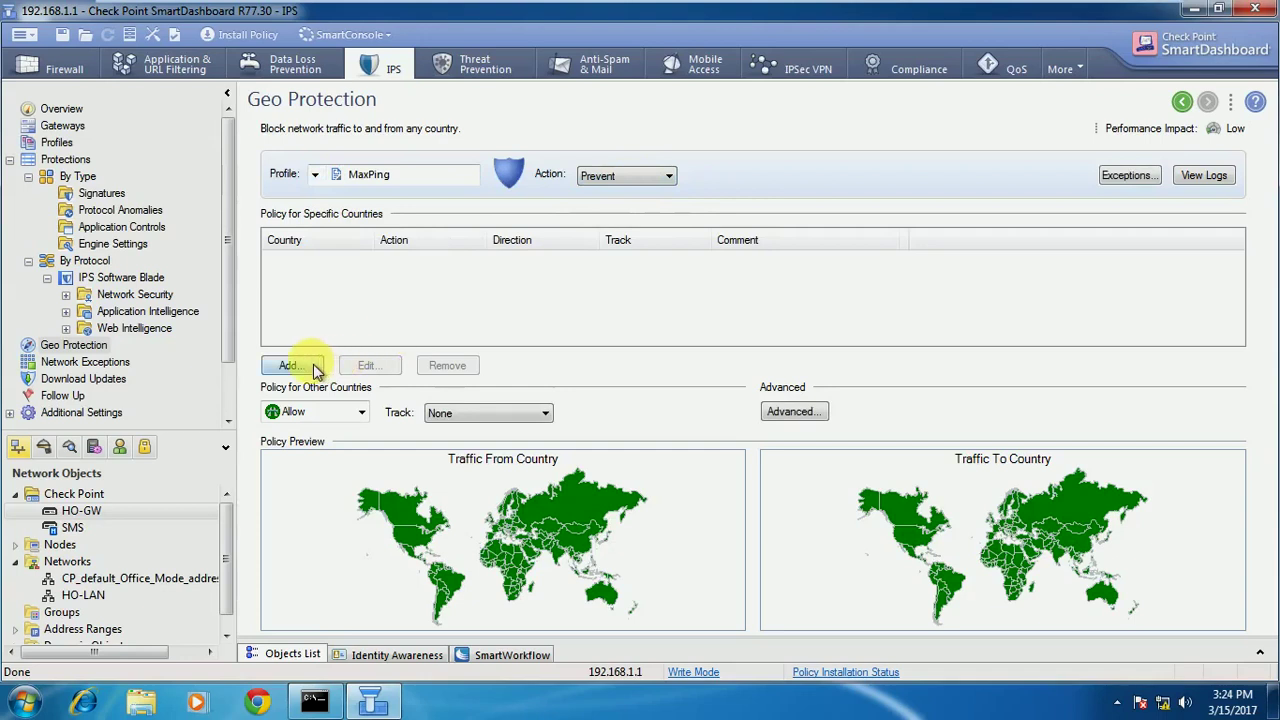
left_click(360, 414)
left_click(334, 449)
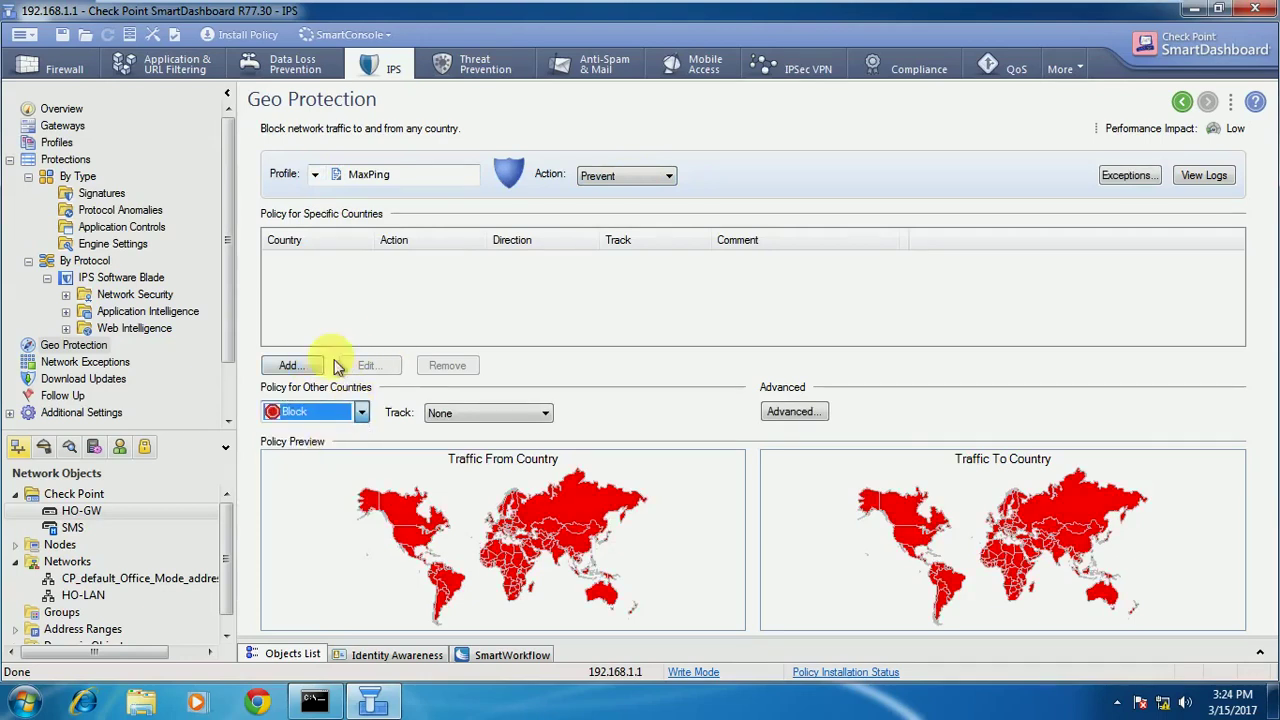
left_click(290, 366)
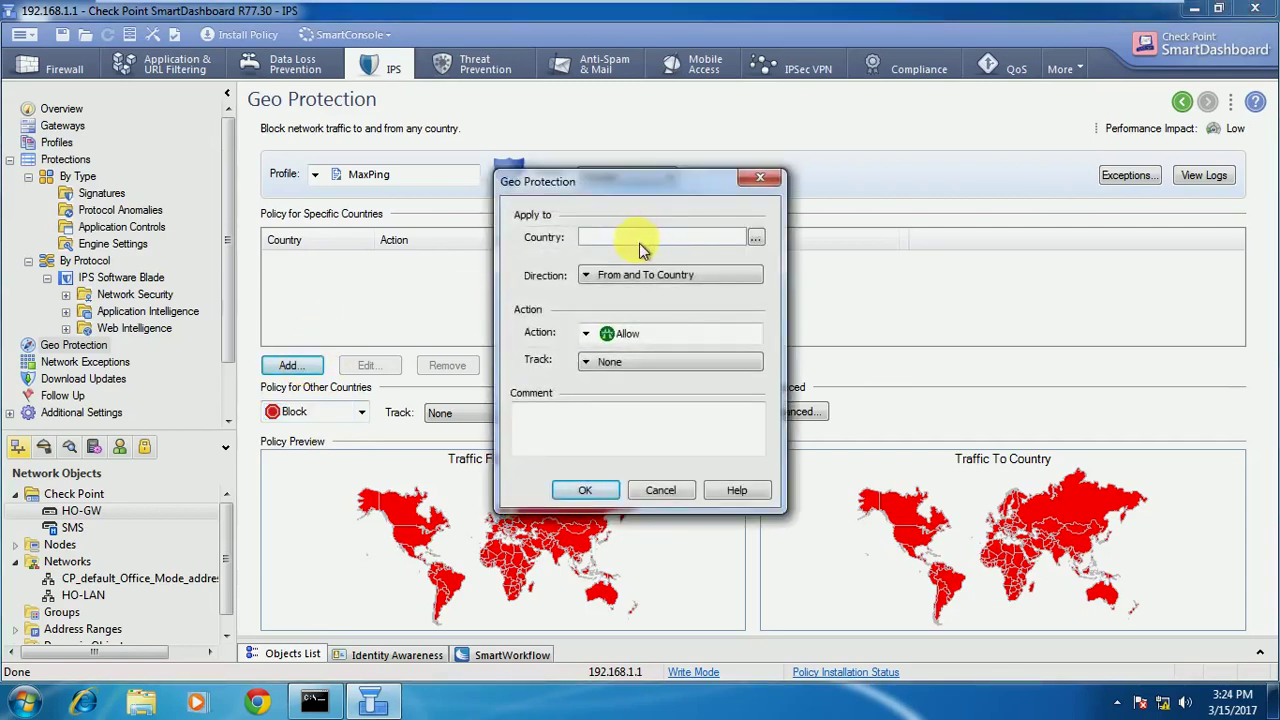
- Search the country list for 'chi' and select China for the new Geo Protection rule
left_click(756, 240)
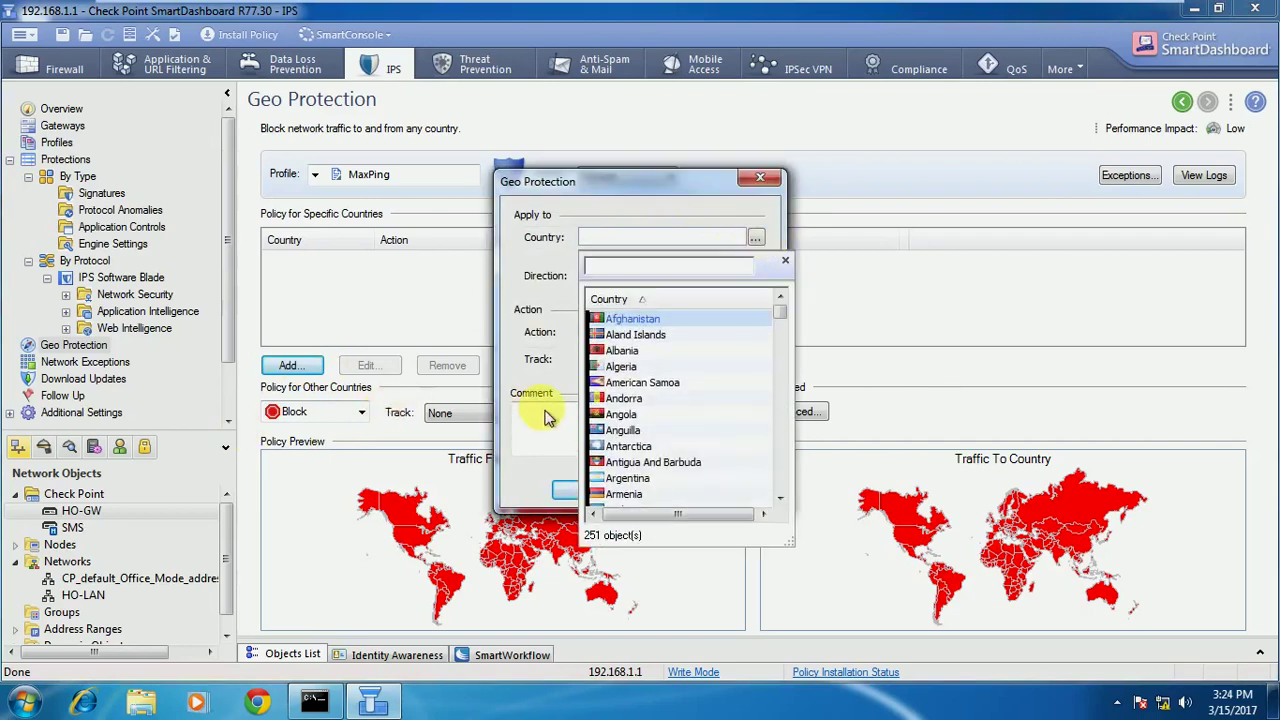
left_click(472, 548)
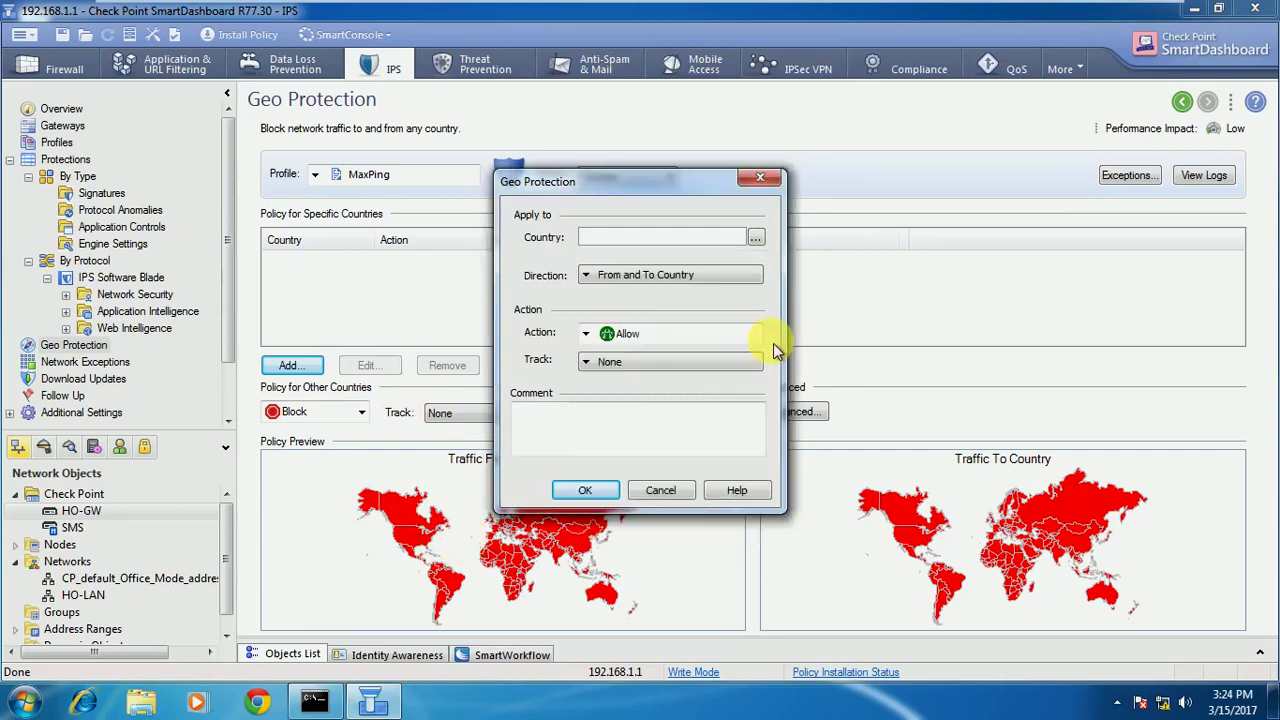
left_click(757, 241)
left_click(757, 241)
left_click(668, 244)
left_click(668, 244)
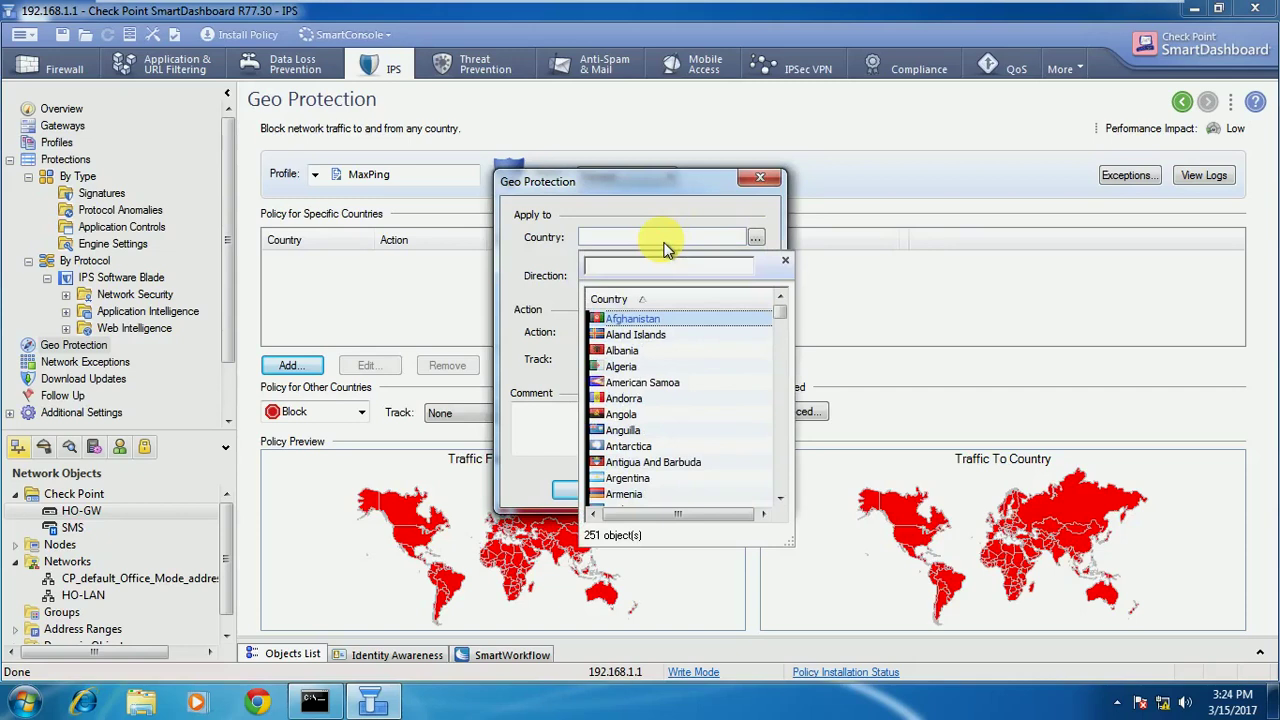
type("ccch")
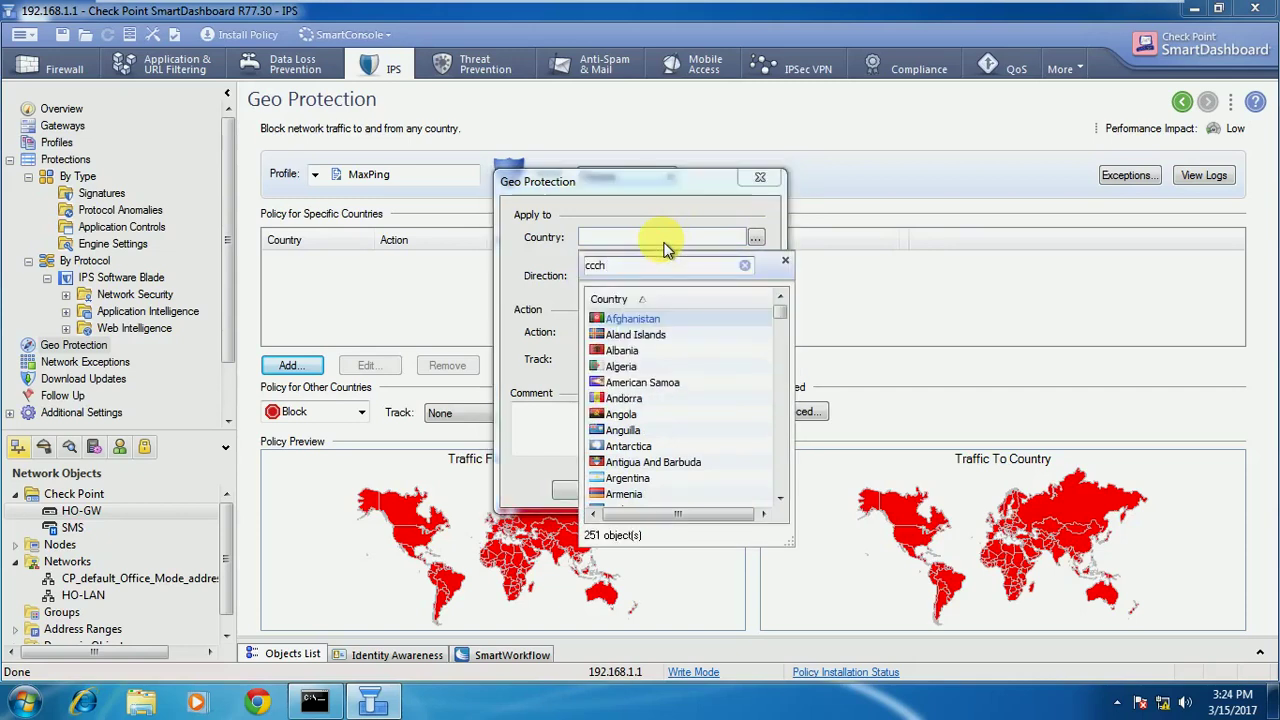
key("BackSpace")
key("BackSpace")
key("BackSpace")
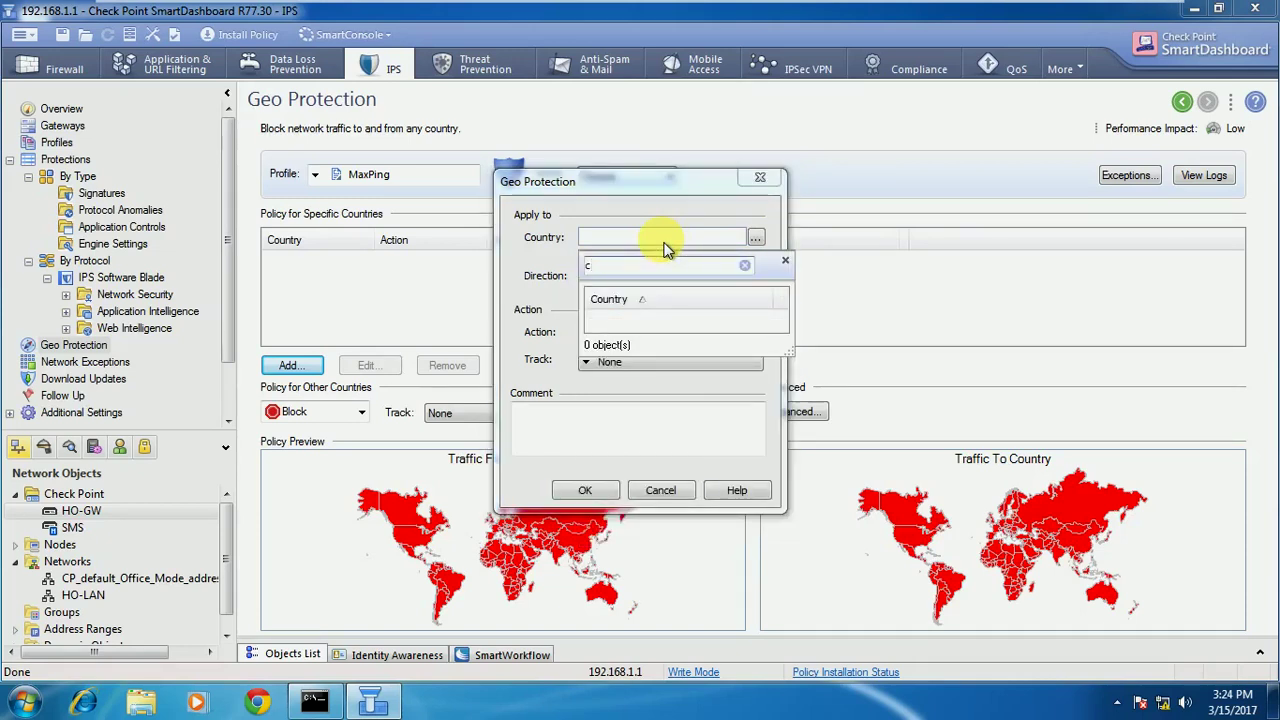
type("hi")
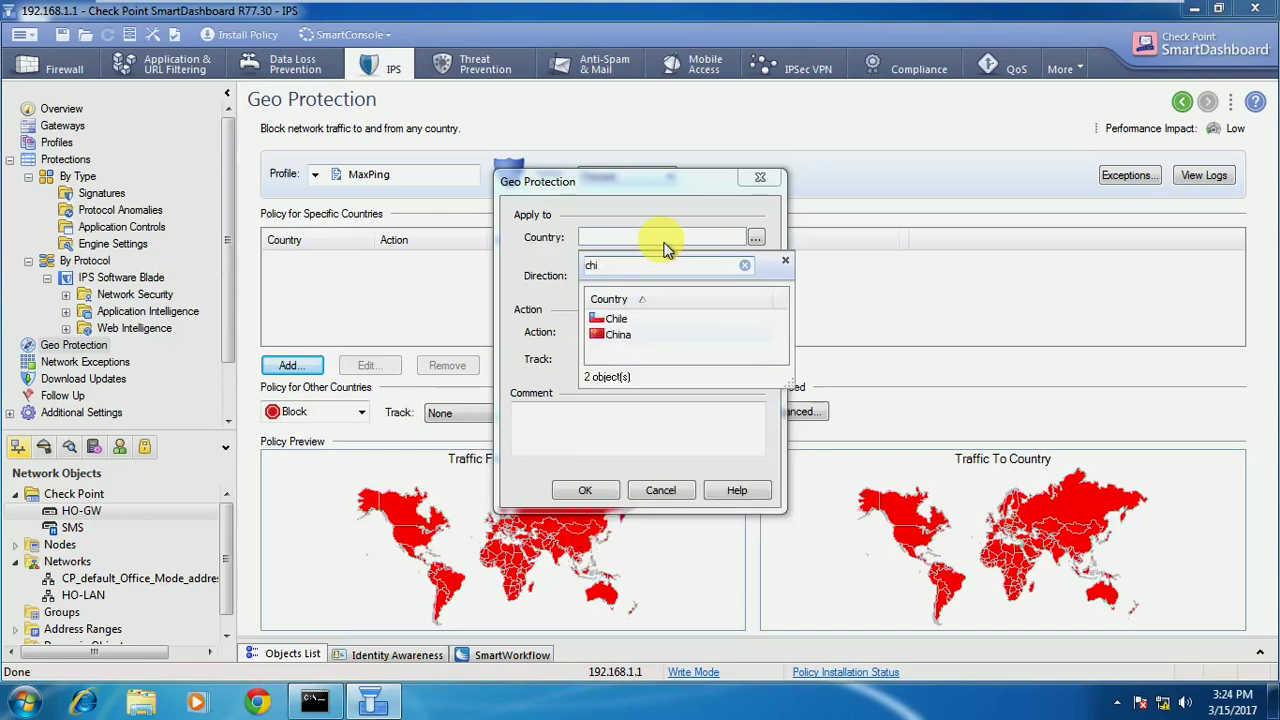
left_click(622, 335)
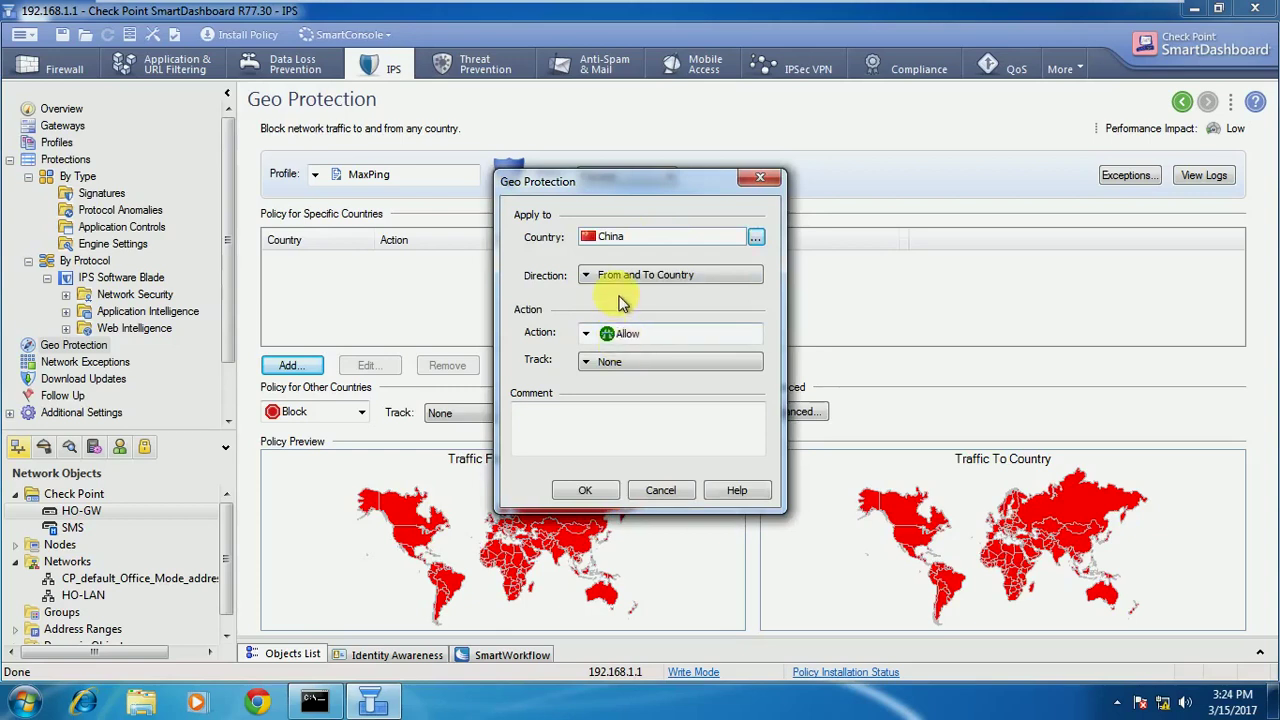
- Set the China rule to Direction From Country, Track Log, Action Block, and save it
left_click(670, 277)
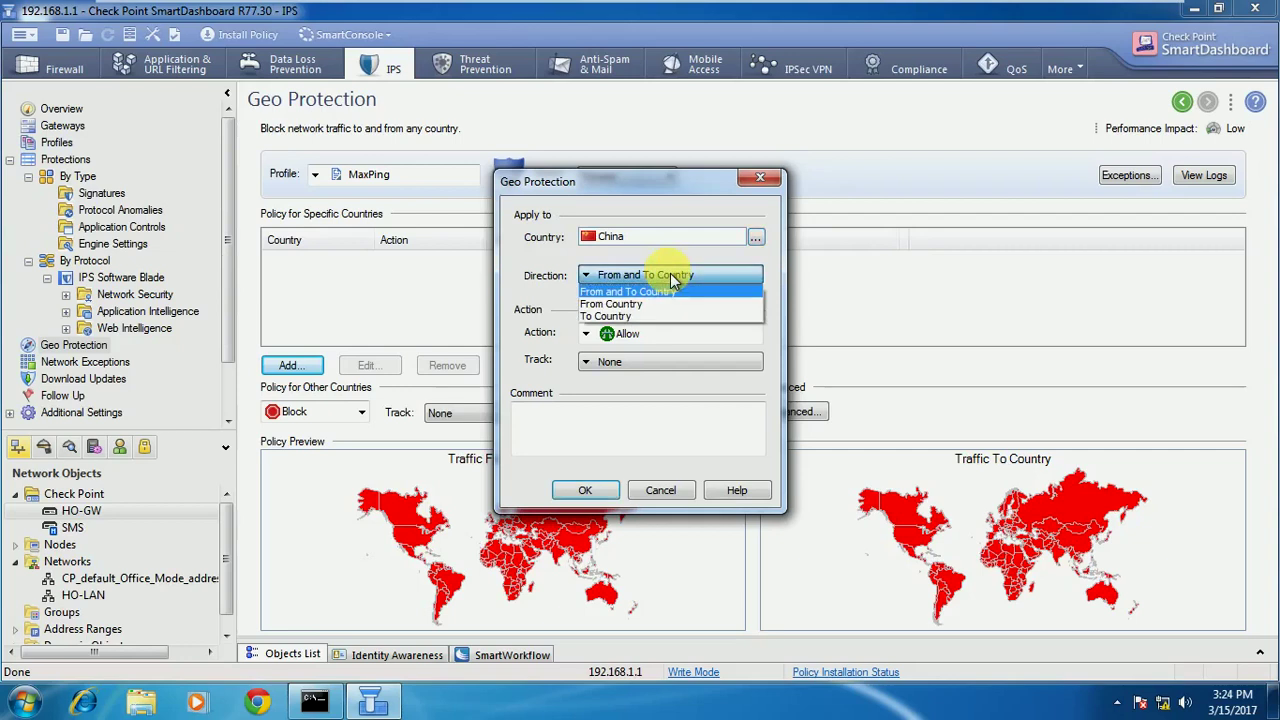
left_click(650, 303)
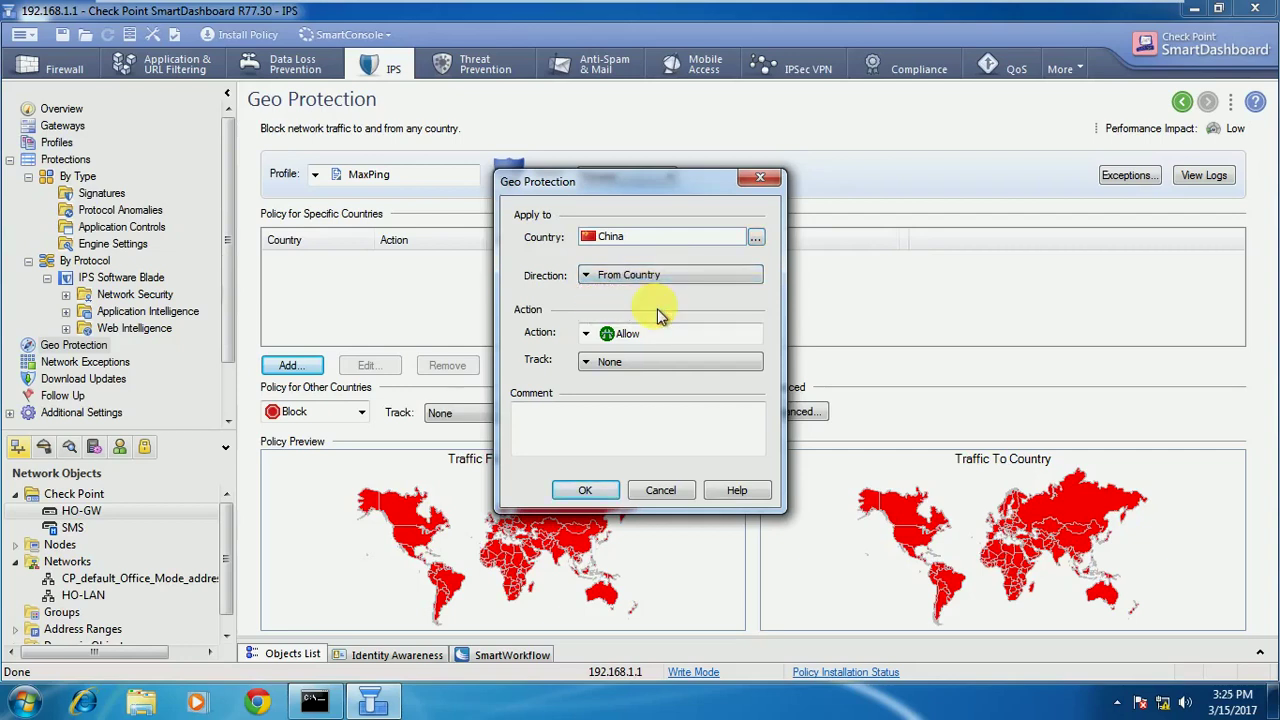
left_click(603, 364)
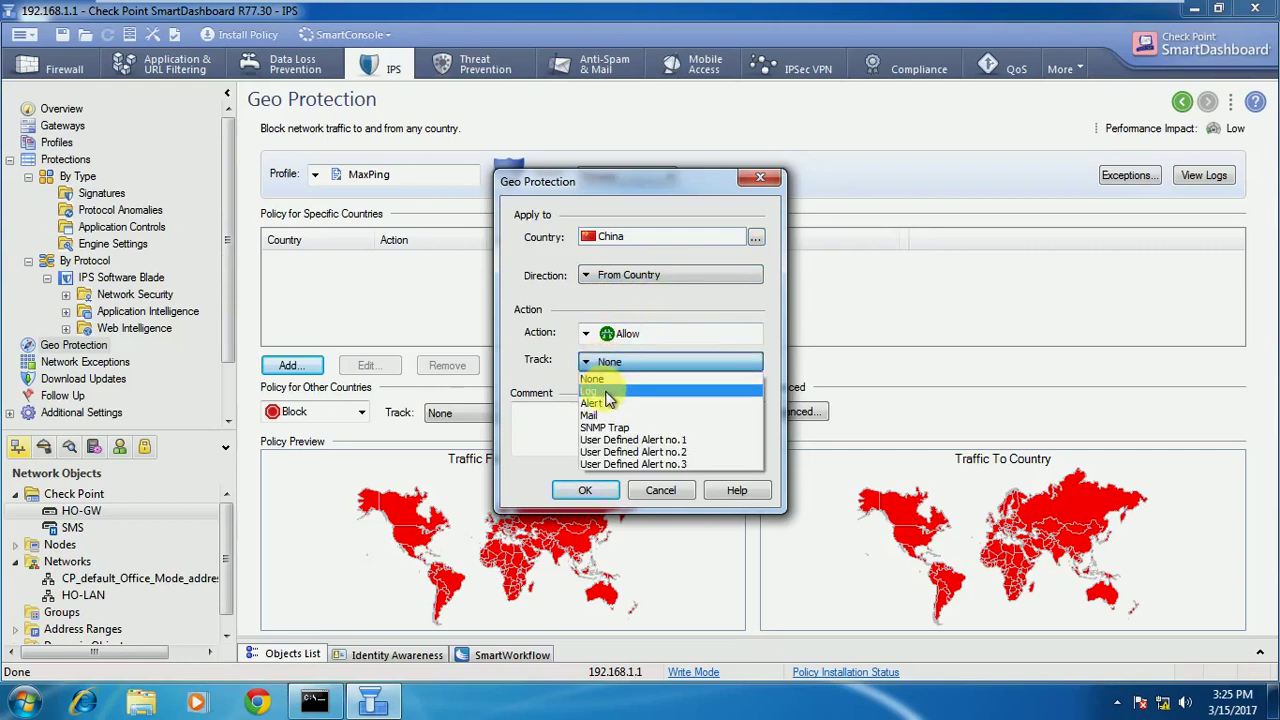
left_click(605, 391)
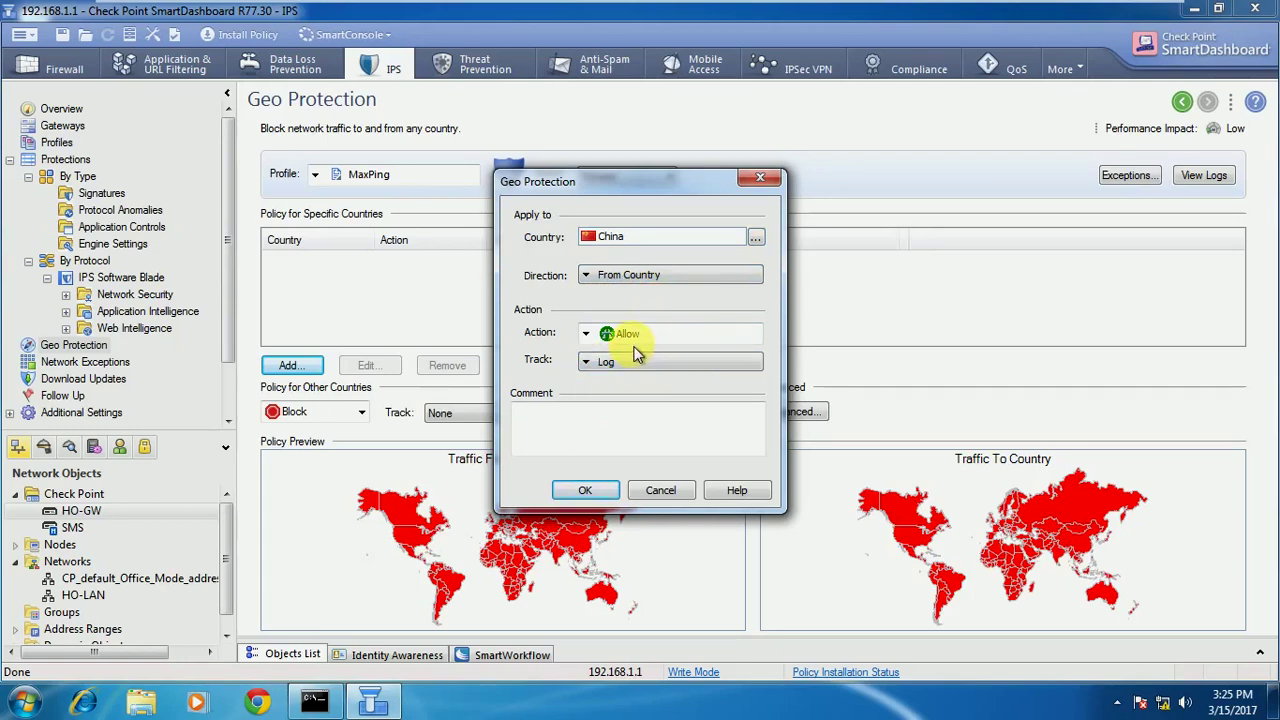
left_click(588, 340)
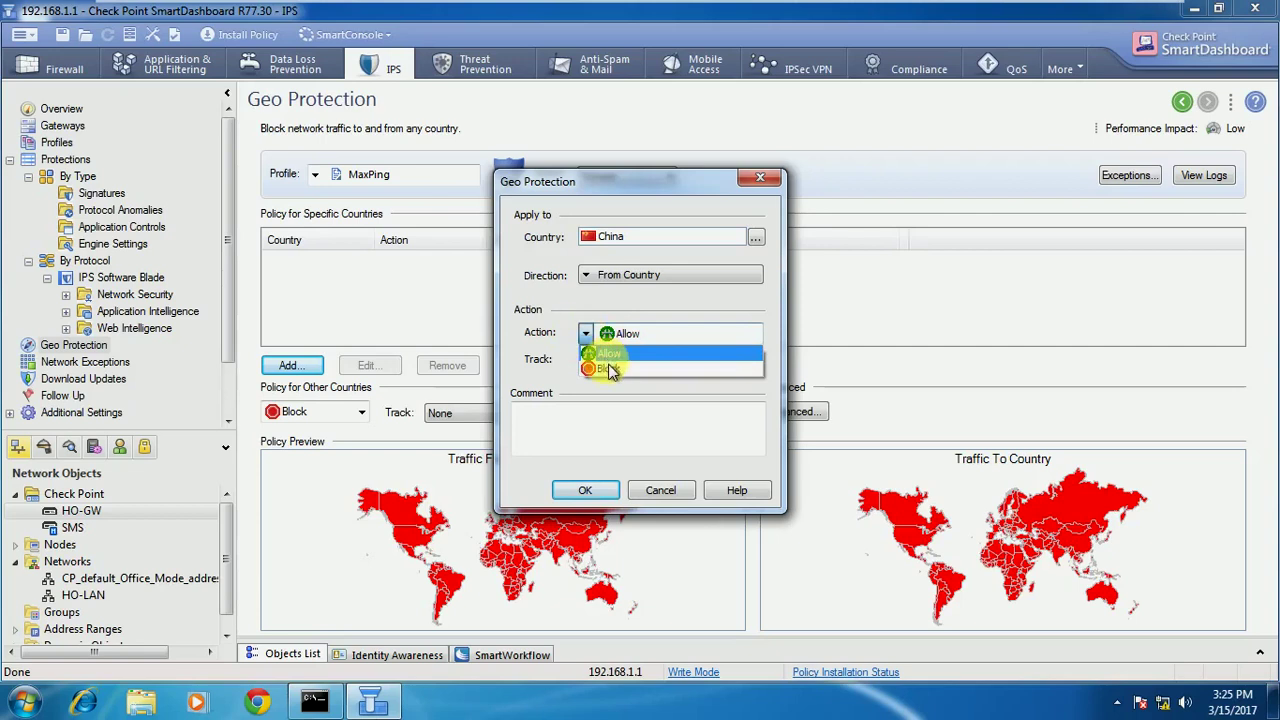
left_click(608, 364)
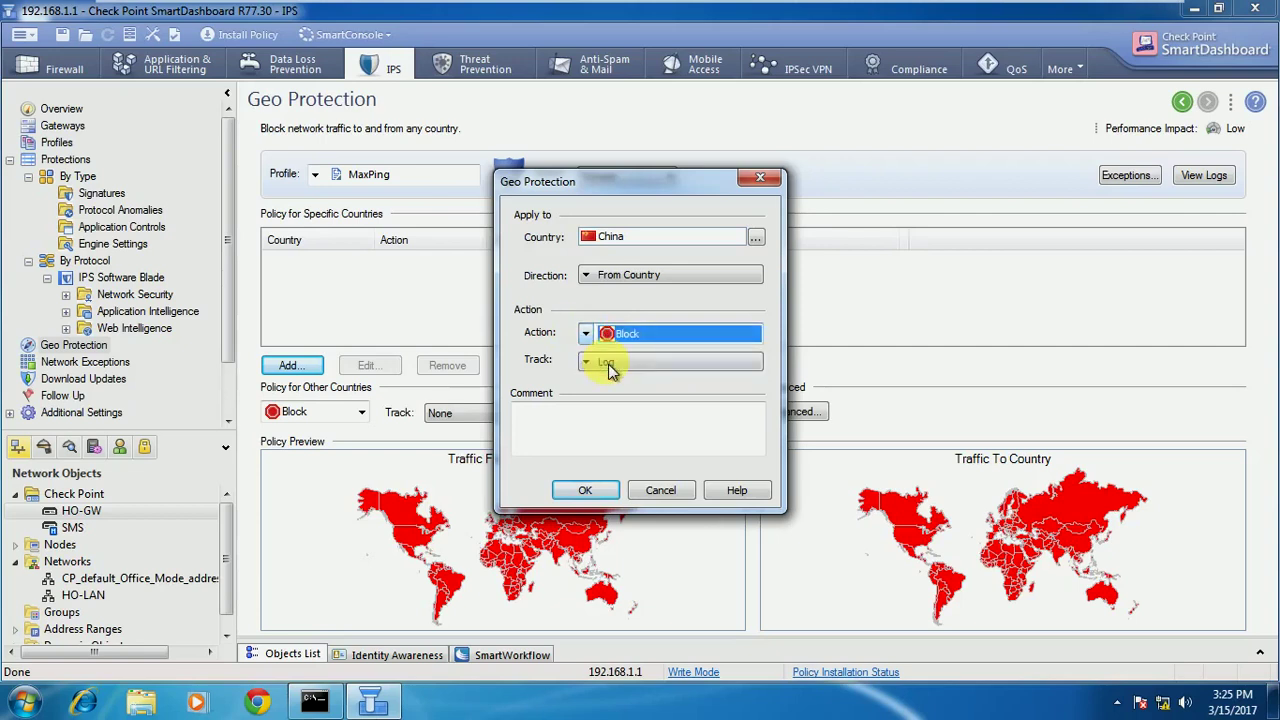
left_click(585, 490)
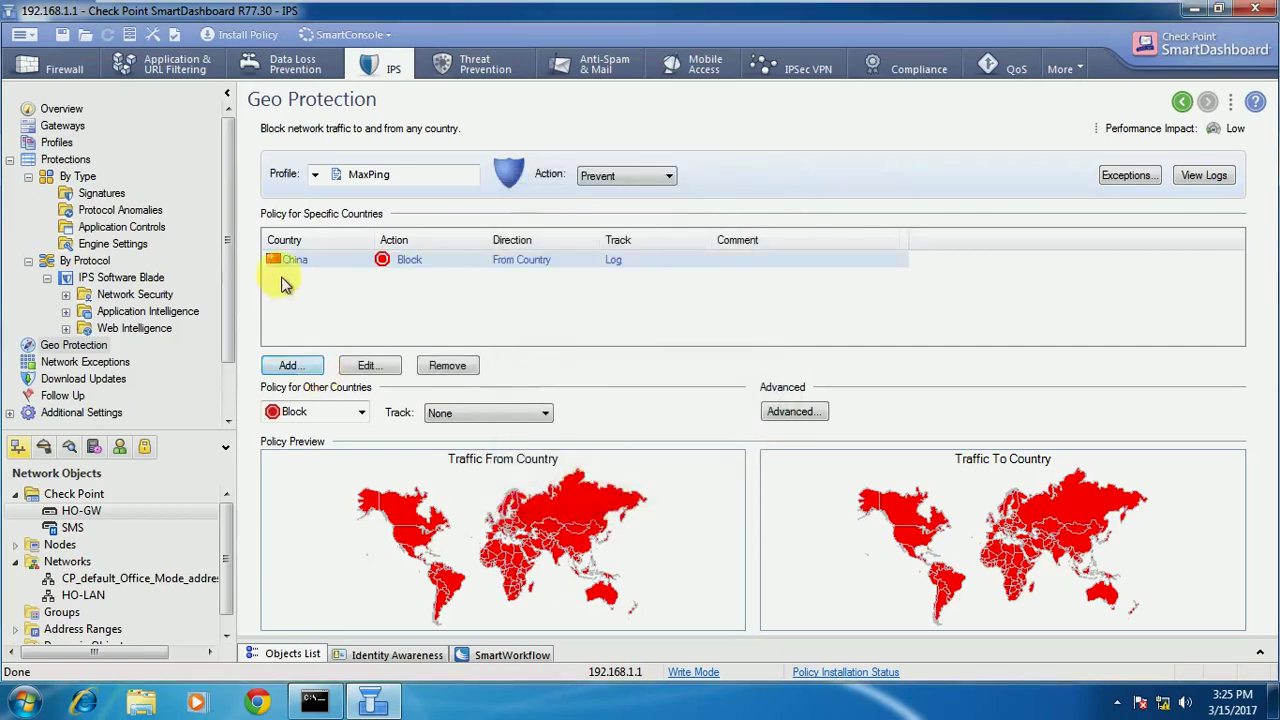
- Change the Policy for Other Countries from Block to Allow
left_click(345, 418)
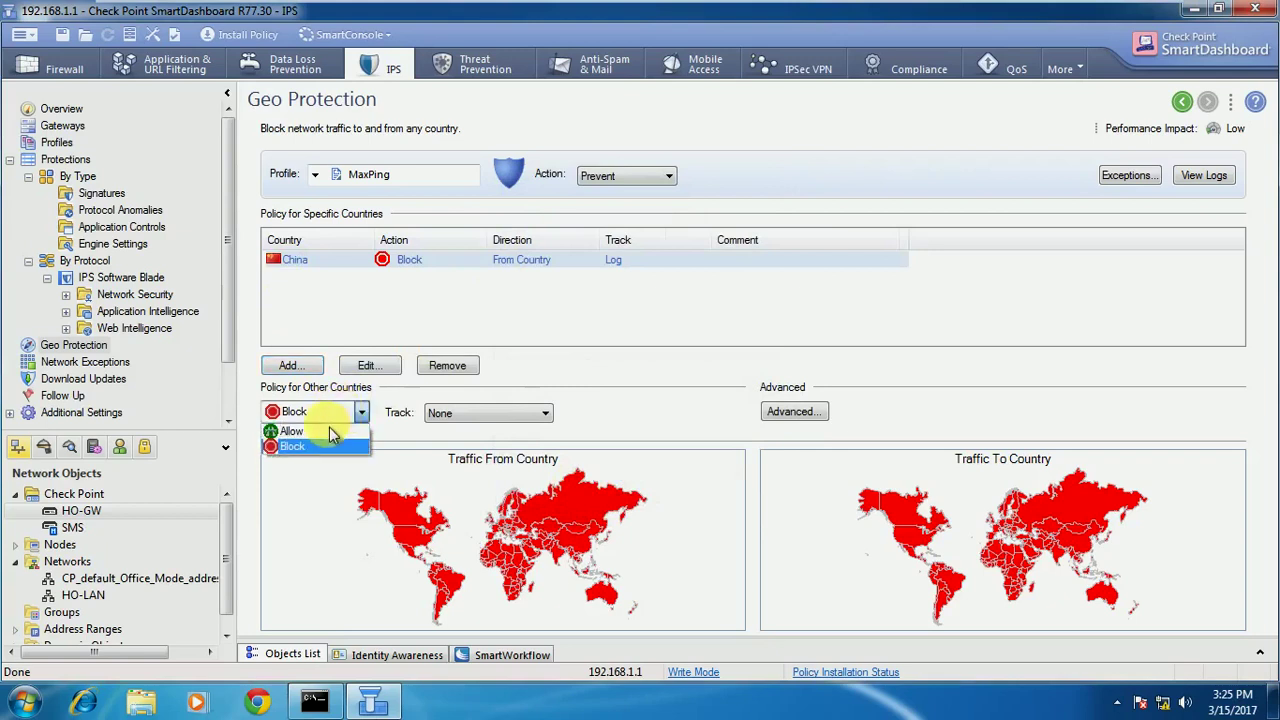
left_click(335, 428)
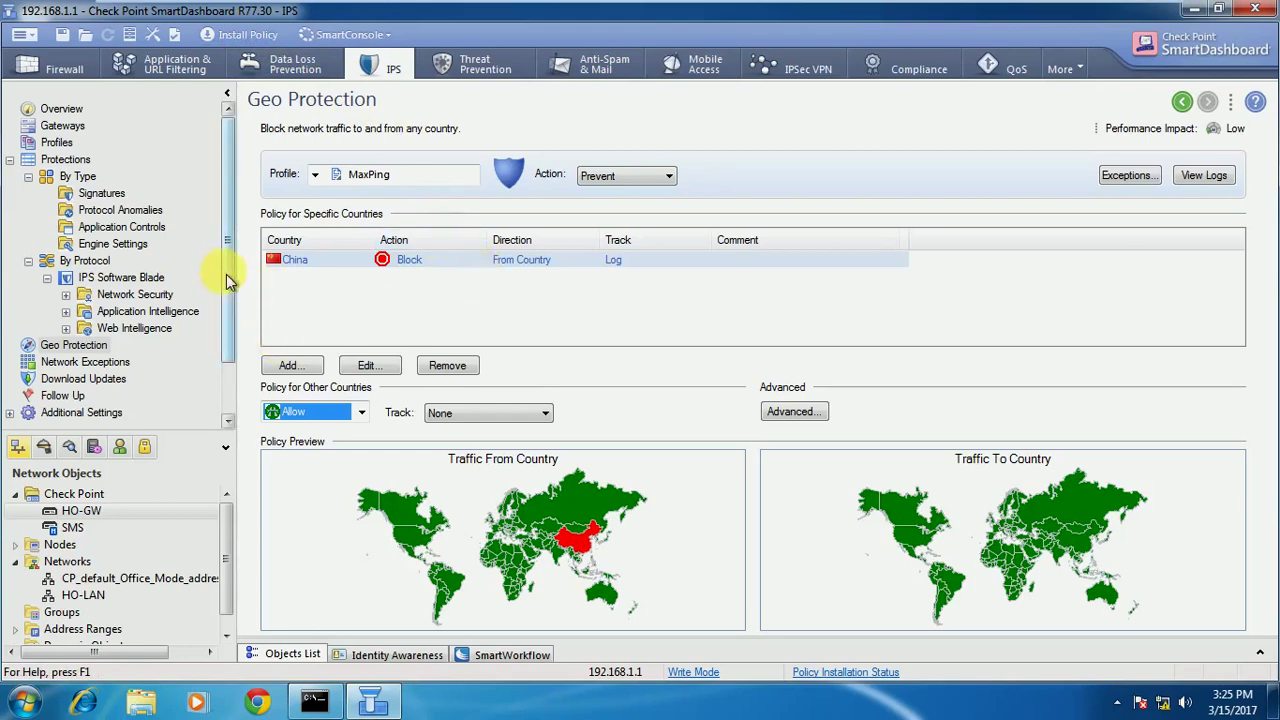
left_click_drag(226, 306, 232, 333)
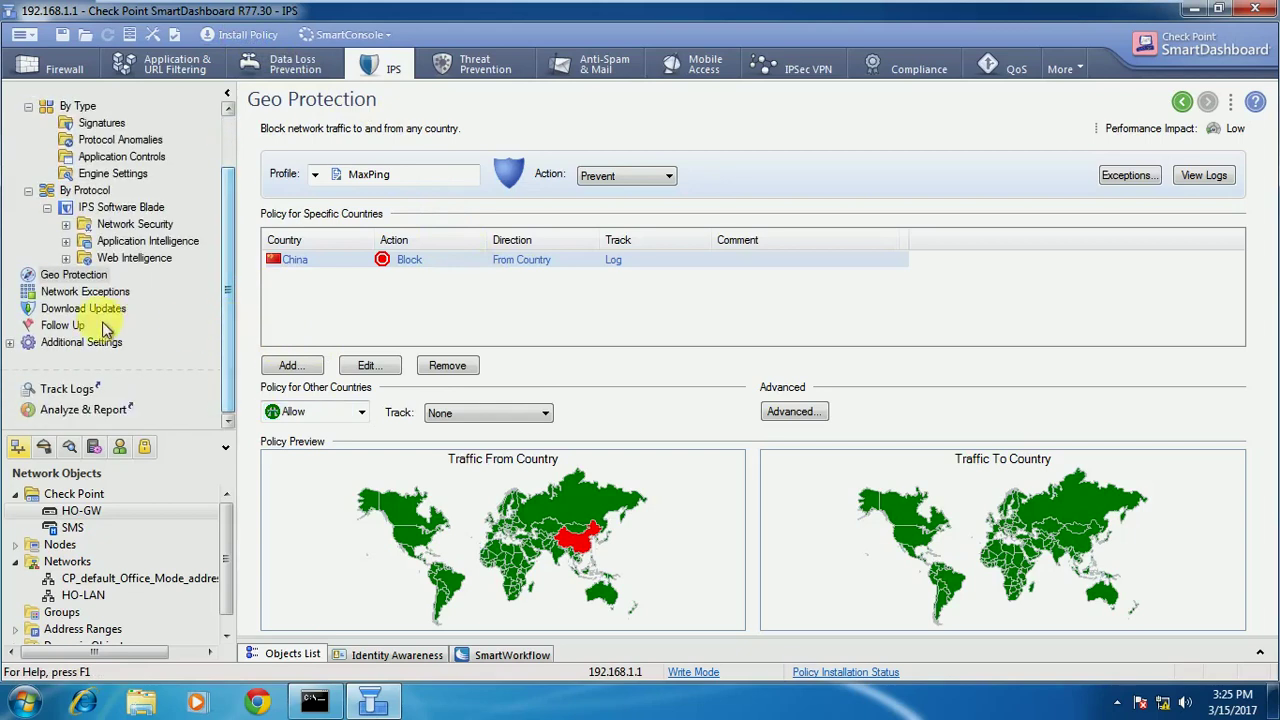
- Open Network Exceptions in the IPS tree to view its empty exception list
left_click(95, 300)
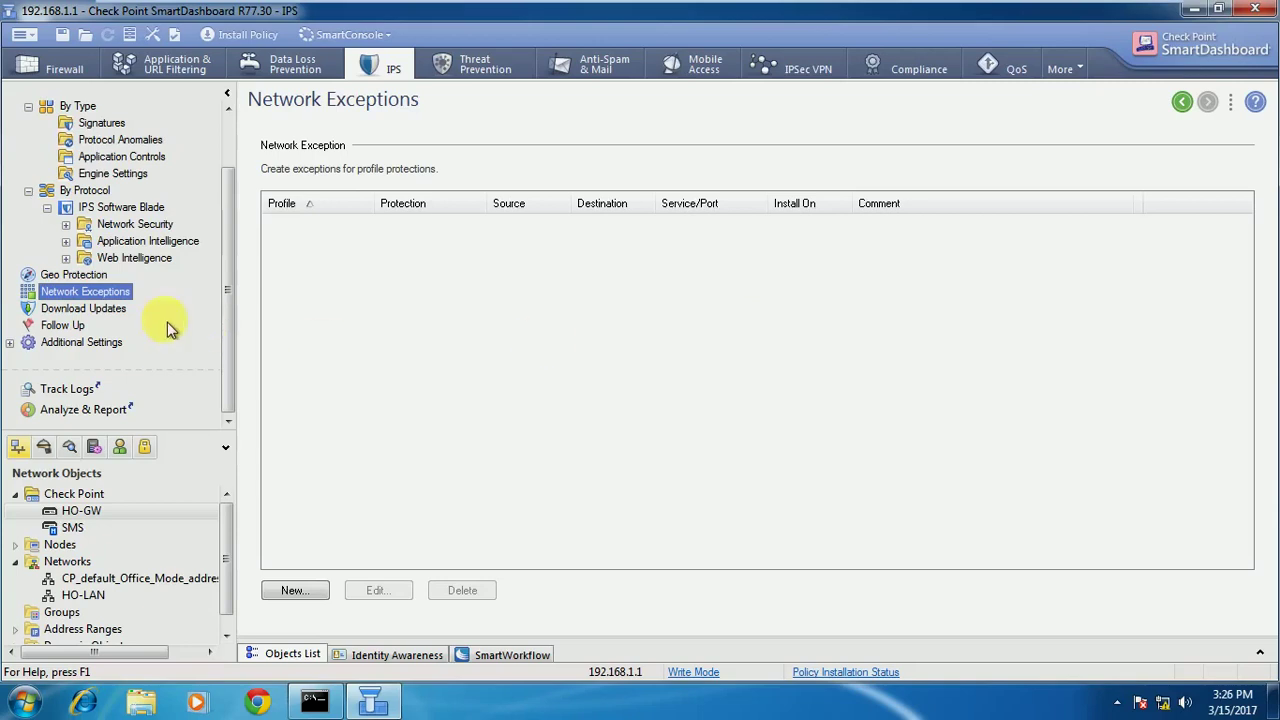
- Open the IPS Download Updates page showing the last update on 3/8/2017
left_click(118, 312)
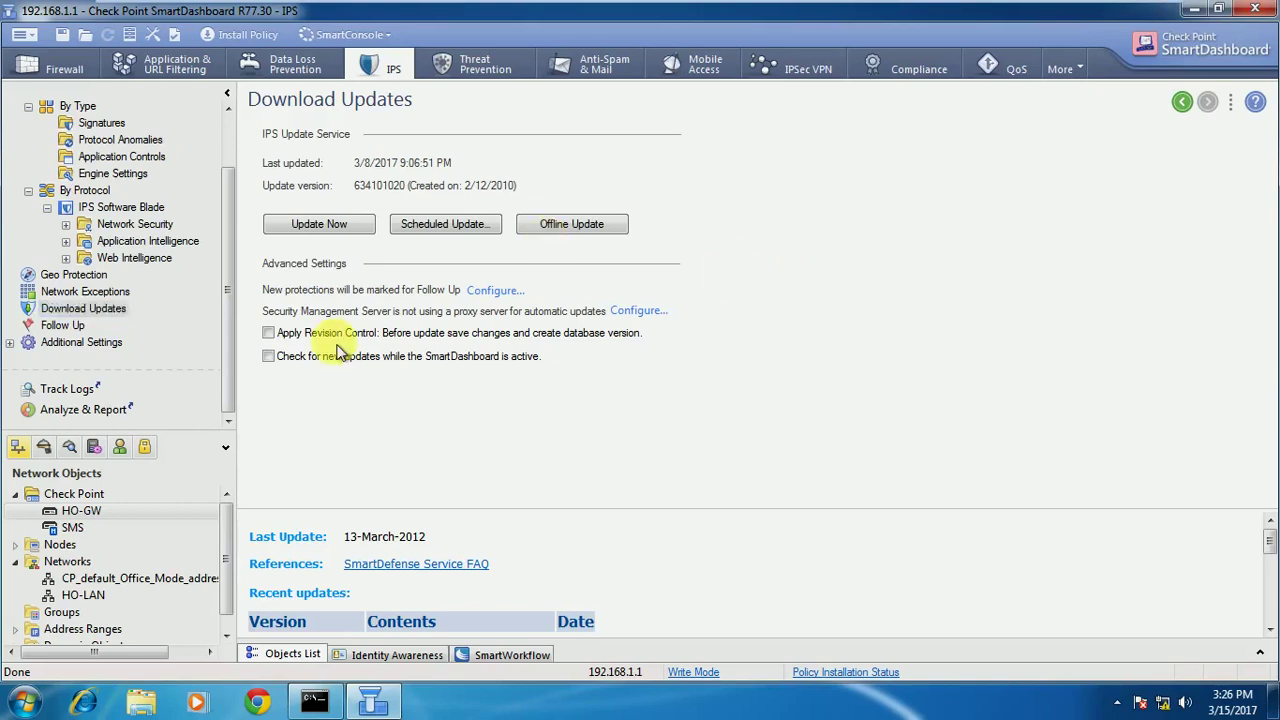
left_click(63, 327)
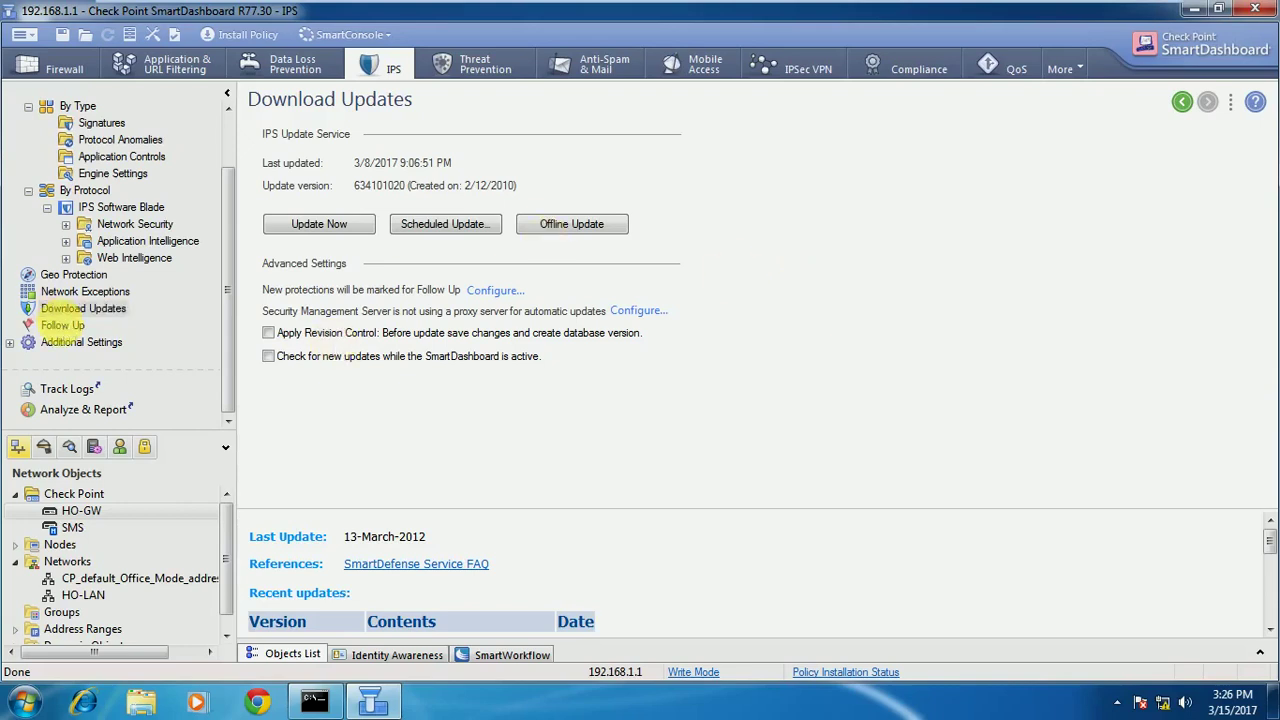
- Review the Follow Up protections, then open HTTP/HTTPS Inspection under Additional Settings
left_click(63, 327)
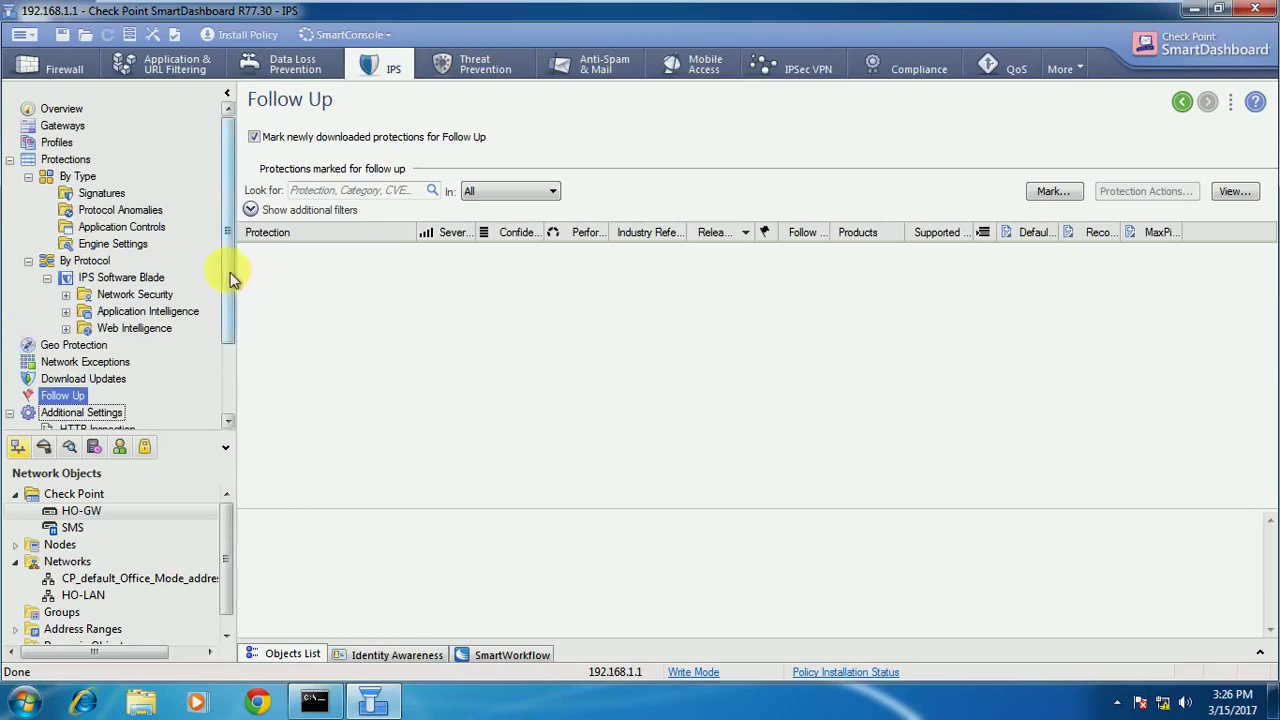
left_click_drag(229, 266, 234, 323)
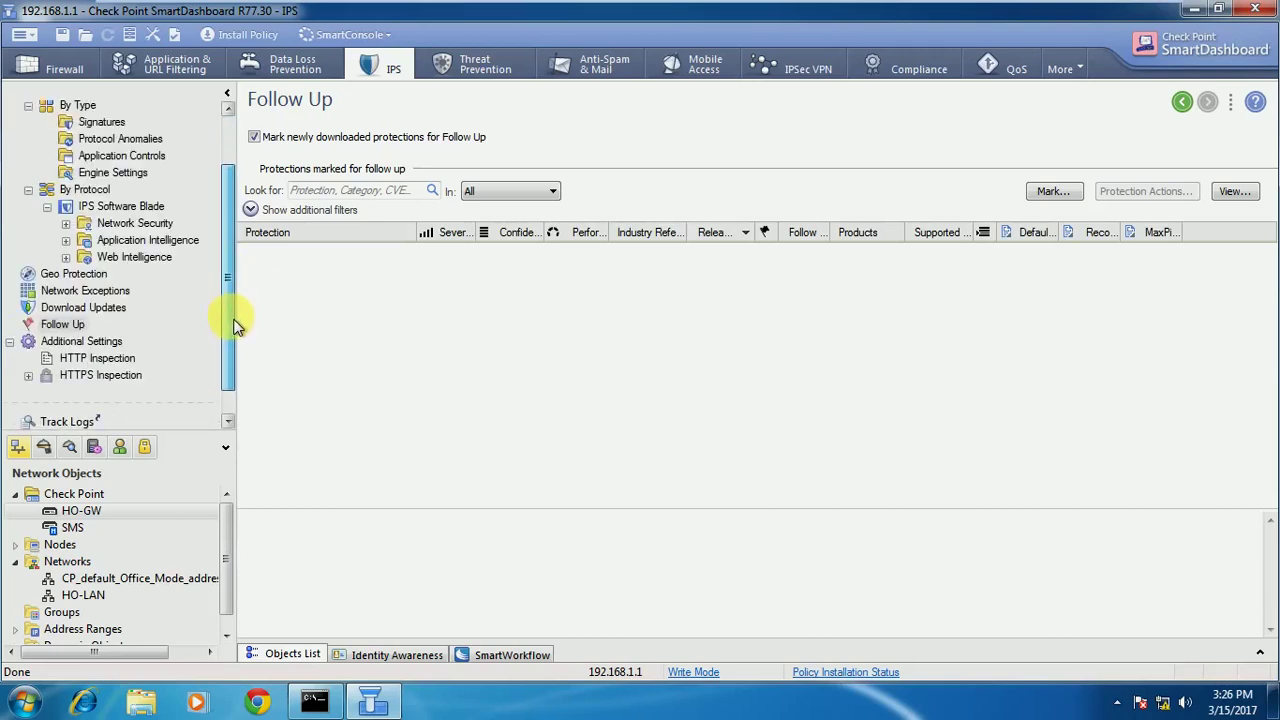
left_click(87, 362)
left_click(98, 377)
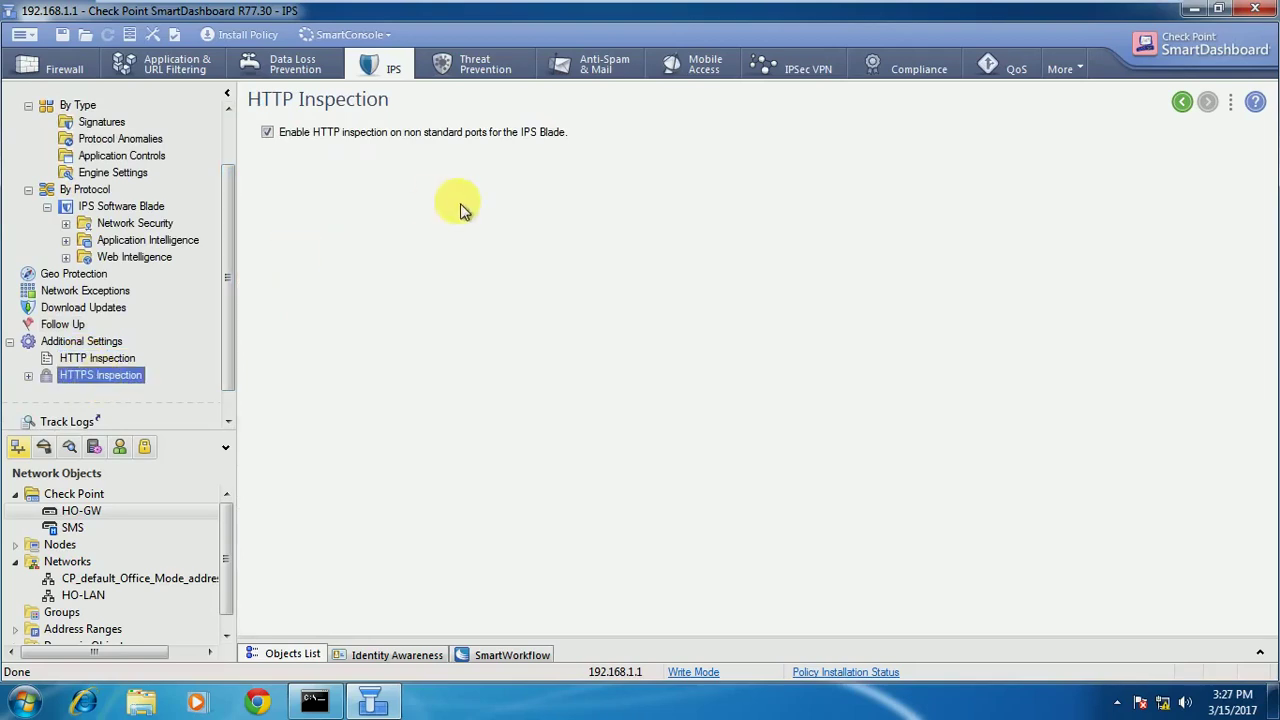